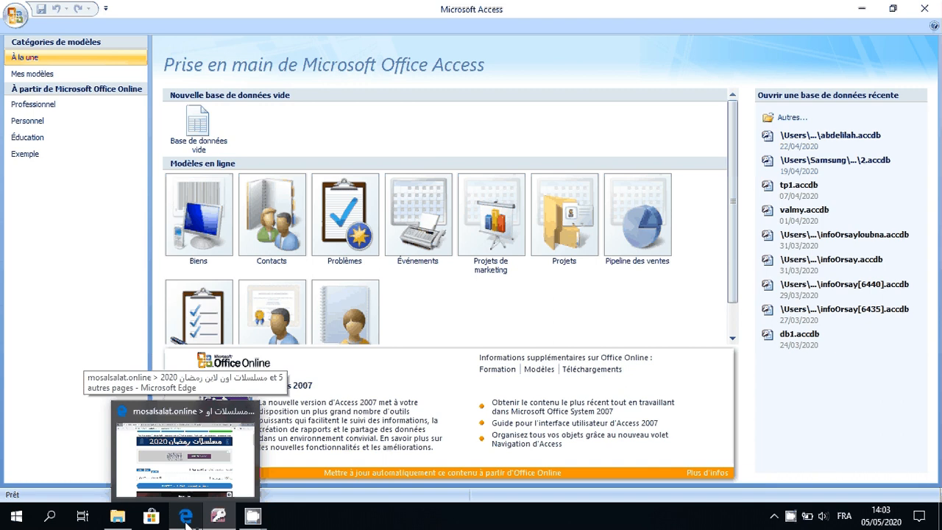
Step: Switch to Microsoft Edge and review the FABRICATION exercise in BASES-DE-DONNEES1.pdf, from its queries and forms back to the table schema
left_click(187, 518)
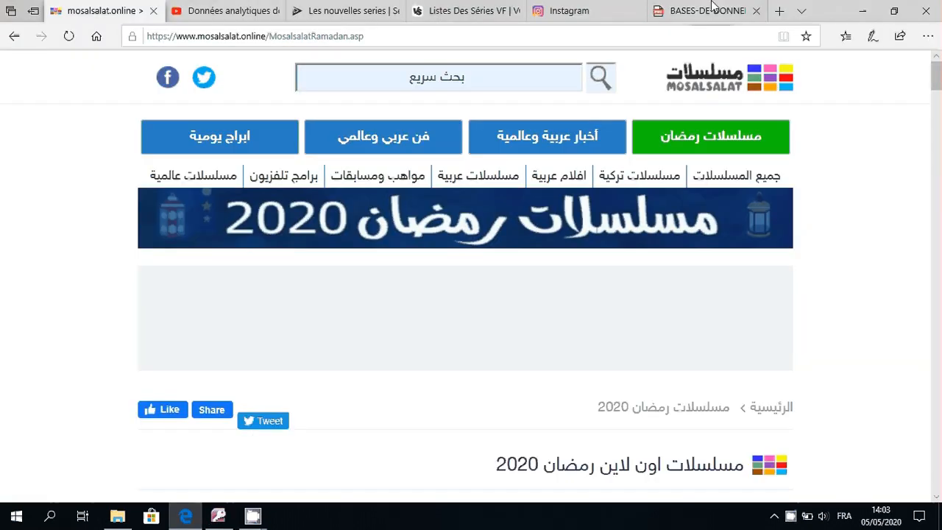
left_click(713, 6)
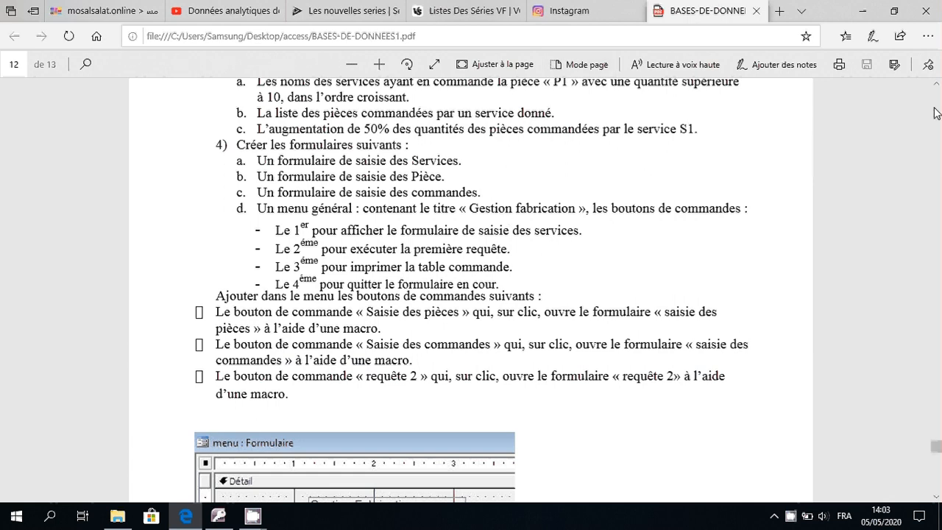
scroll(913, 121, "up", 3)
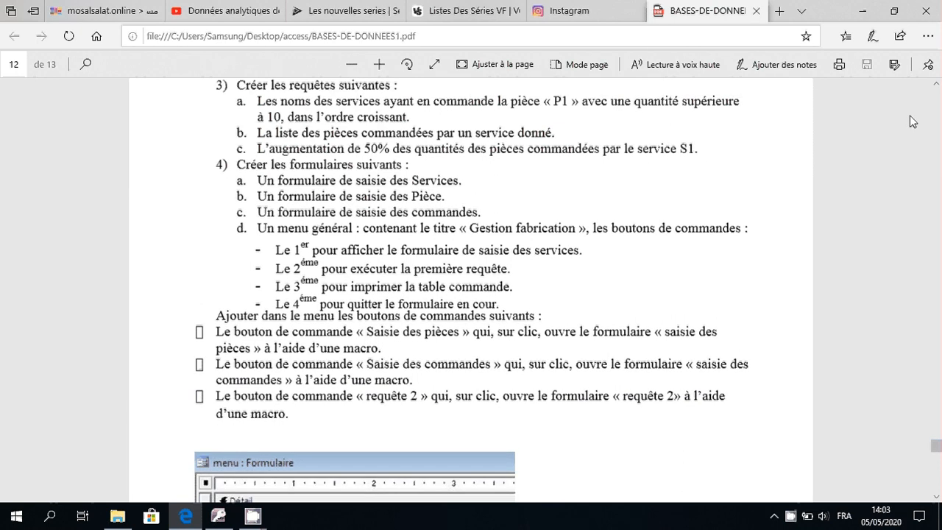
scroll(913, 121, "up", 3)
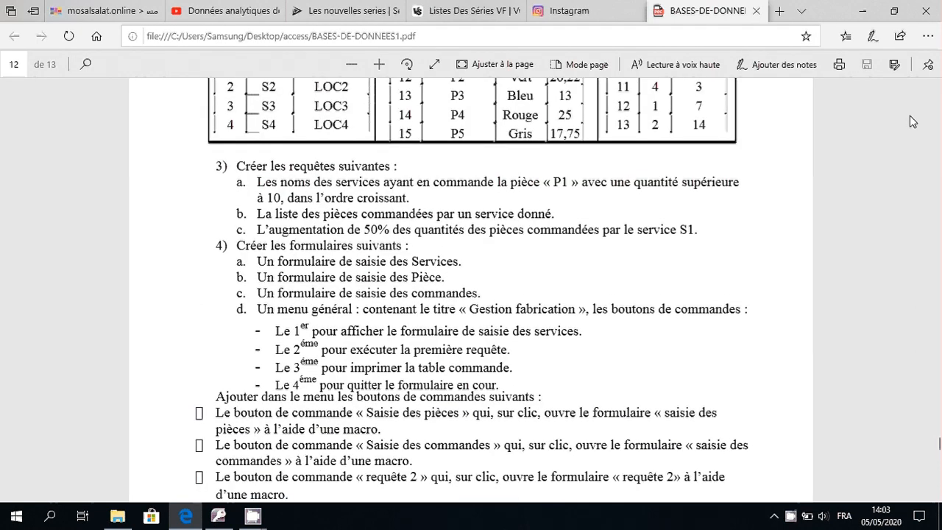
scroll(913, 122, "up", 12)
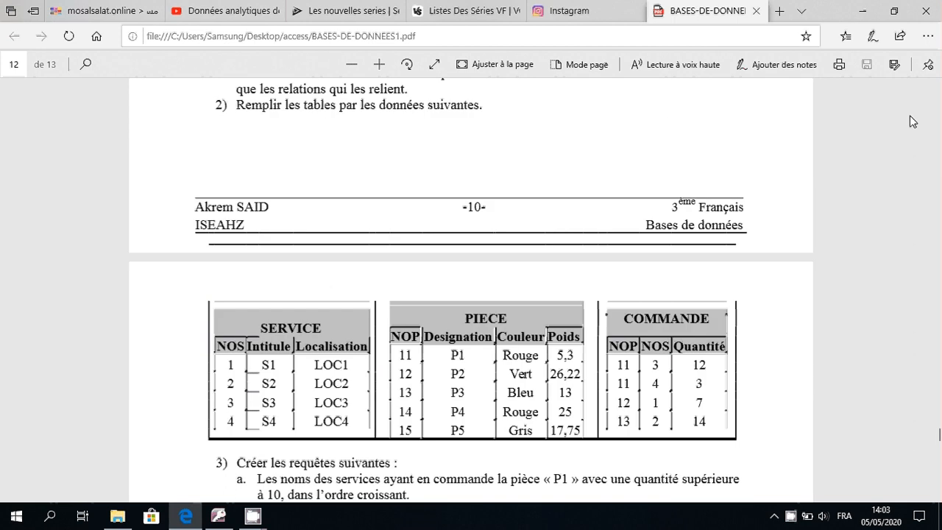
scroll(913, 121, "up", 1)
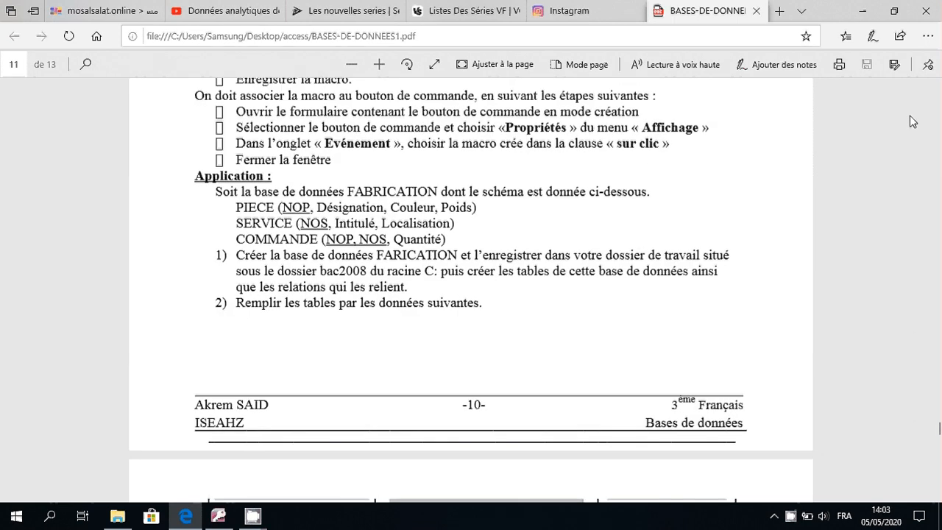
scroll(912, 121, "down", 1)
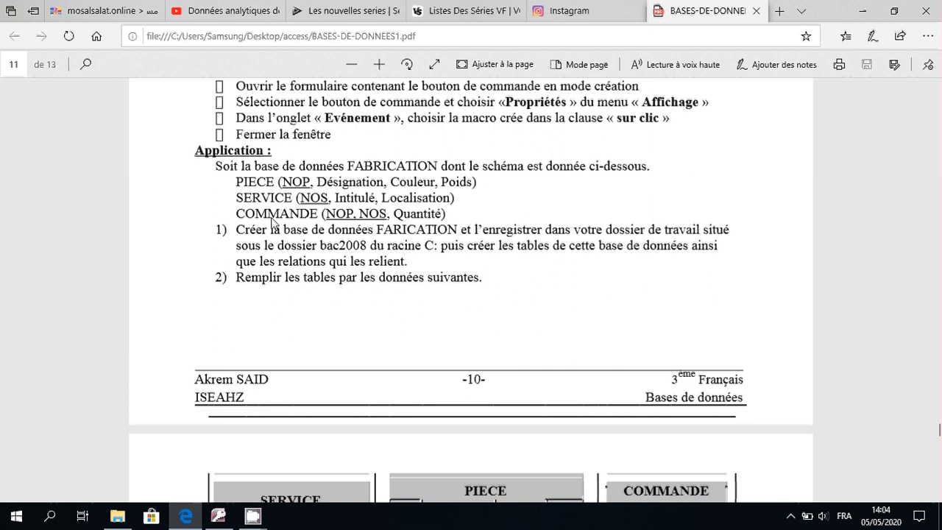
Step: Switch to Microsoft Access and create a blank database named fabric2
left_click(230, 520)
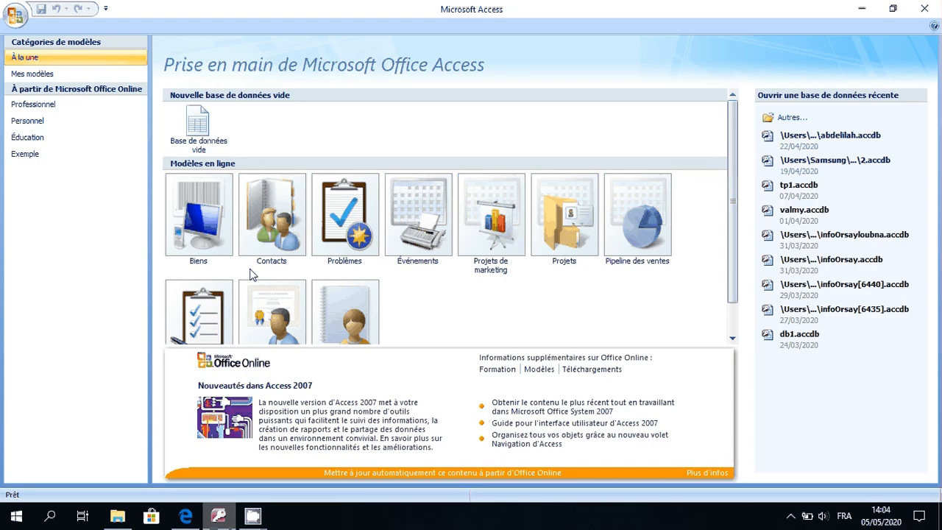
left_click(218, 139)
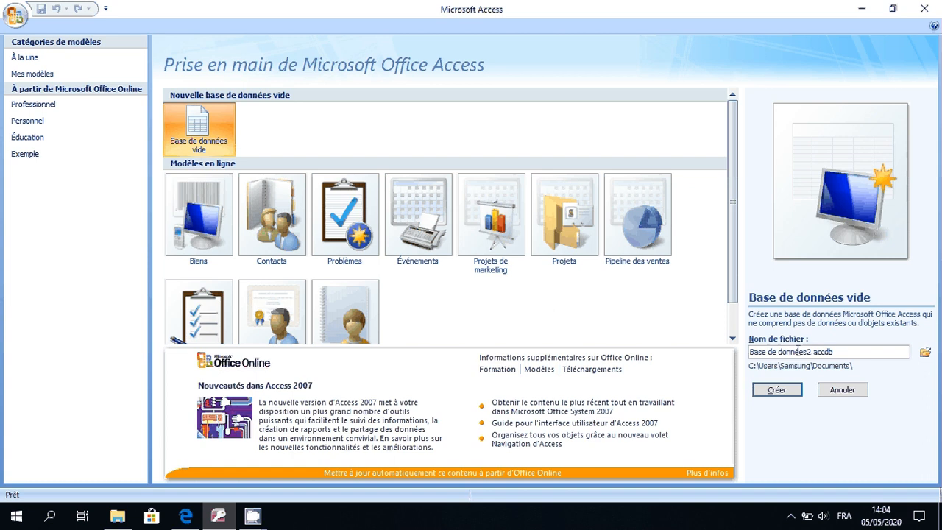
left_click_drag(808, 352, 734, 352)
type("fabric")
left_click(791, 394)
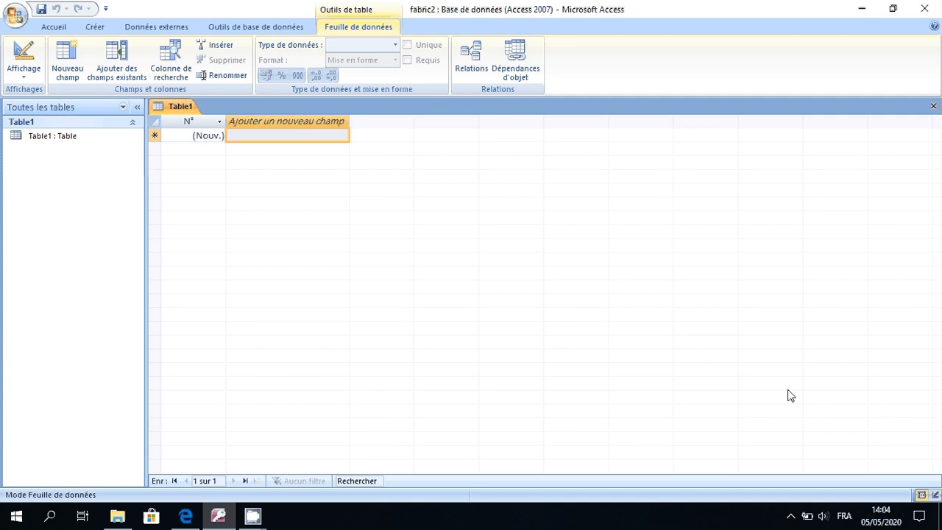
Step: Switch the new table to design view, saving it as piece after checking the table name in the PDF
left_click(23, 58)
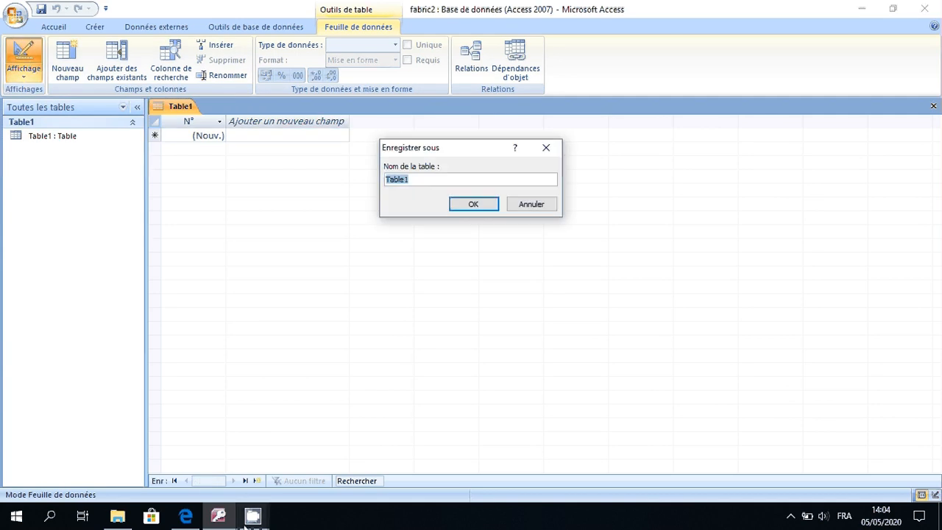
left_click(192, 520)
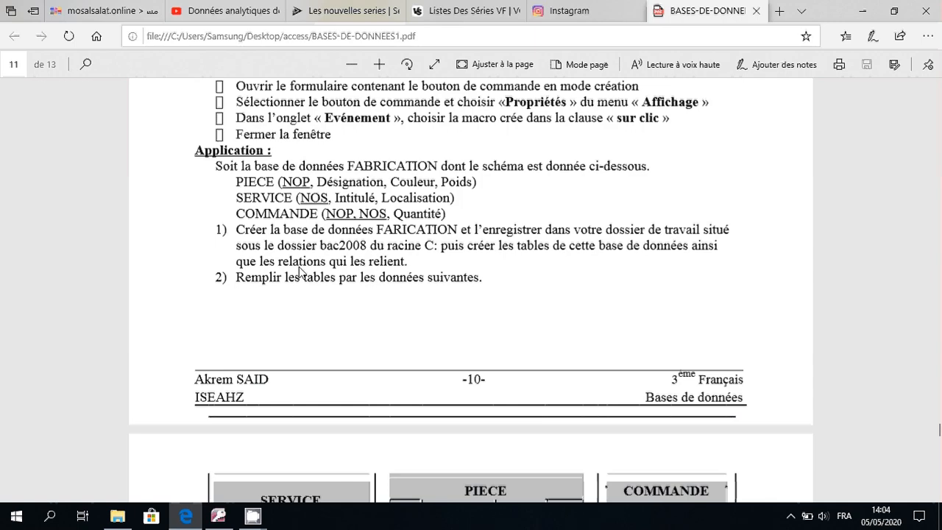
left_click(218, 517)
type("pie")
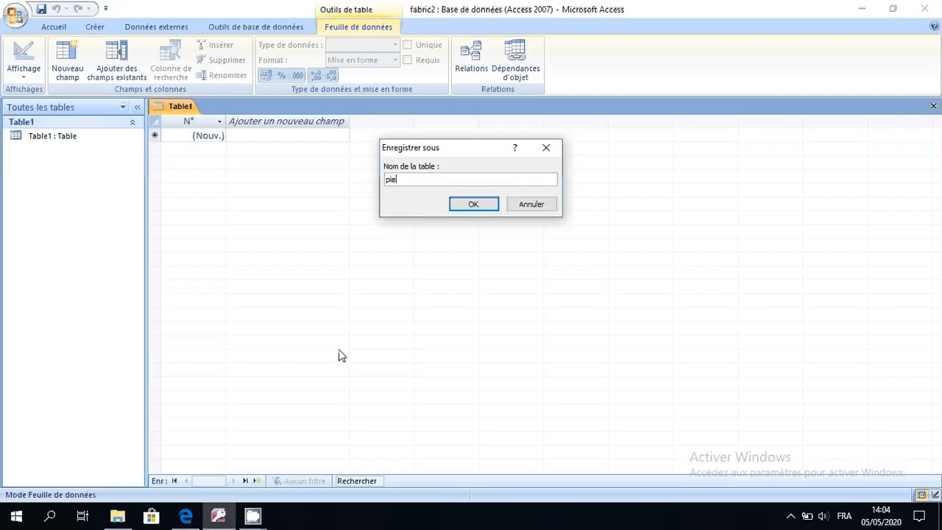
type("ce")
left_click(461, 206)
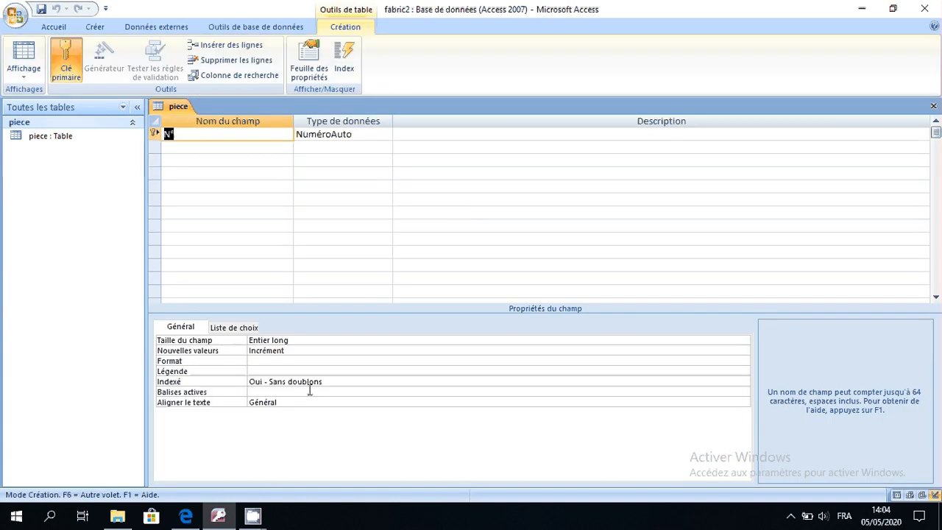
Step: Copy the field name NOP from the PDF's PIECE schema and use it to rename the primary key field of the piece table
left_click(187, 517)
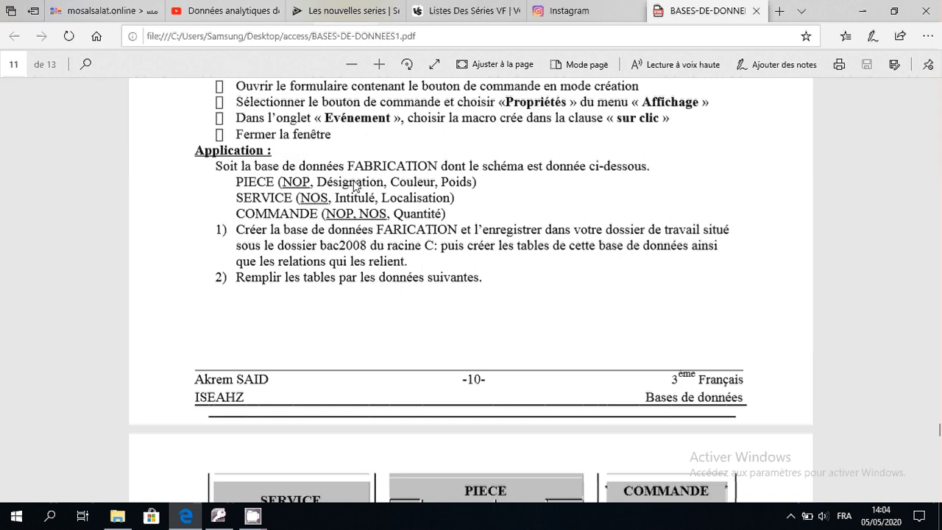
double_click(300, 188)
key("ctrl+c")
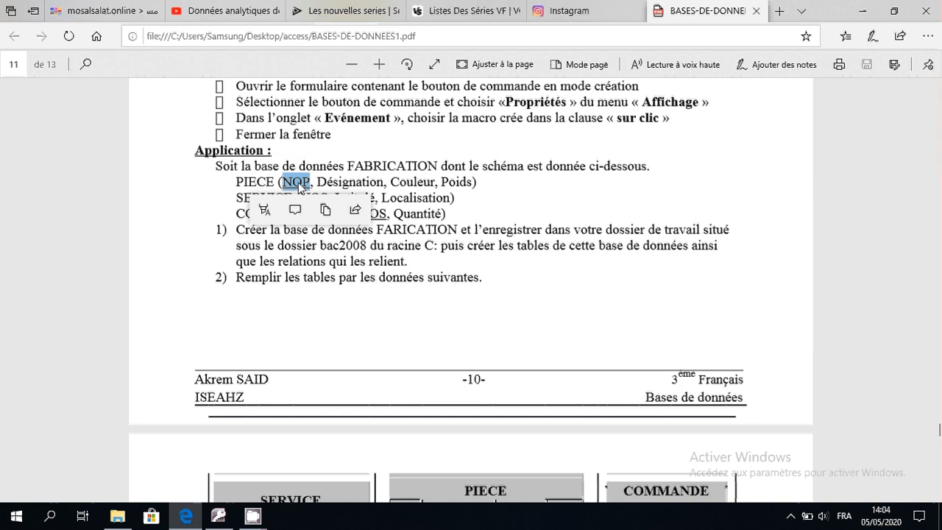
left_click(218, 515)
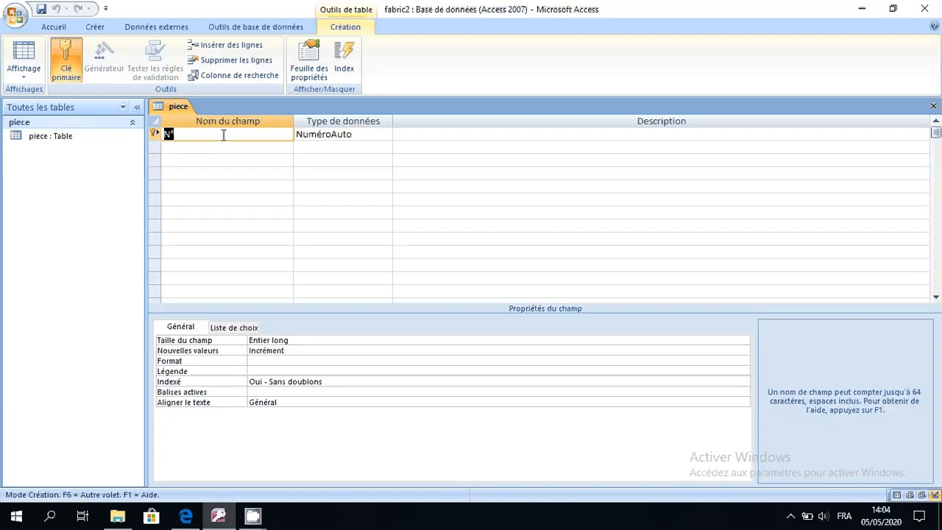
key("ctrl+v")
Step: Add the fields des and Couleur below NOP, copying the name Couleur from the PIECE schema in the PDF
left_click(214, 146)
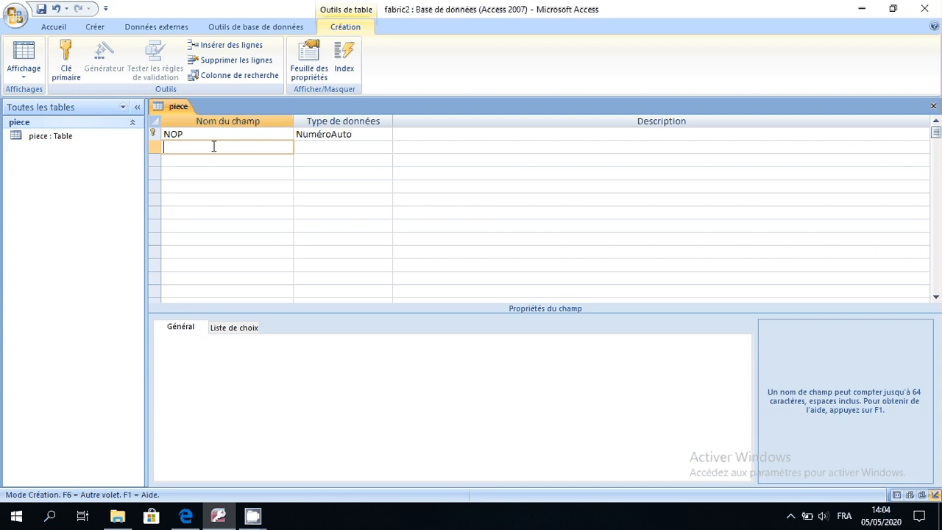
type("des")
left_click(211, 159)
left_click(186, 519)
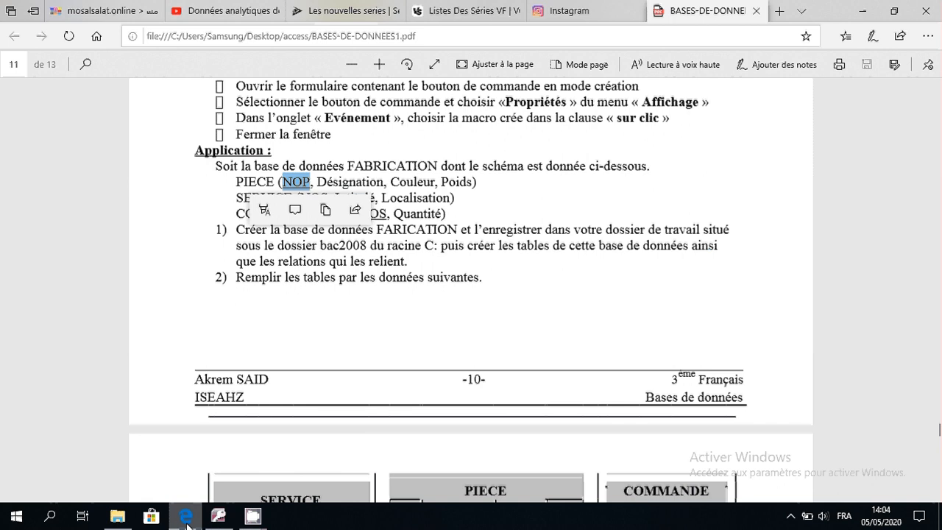
double_click(421, 187)
key("ctrl+c")
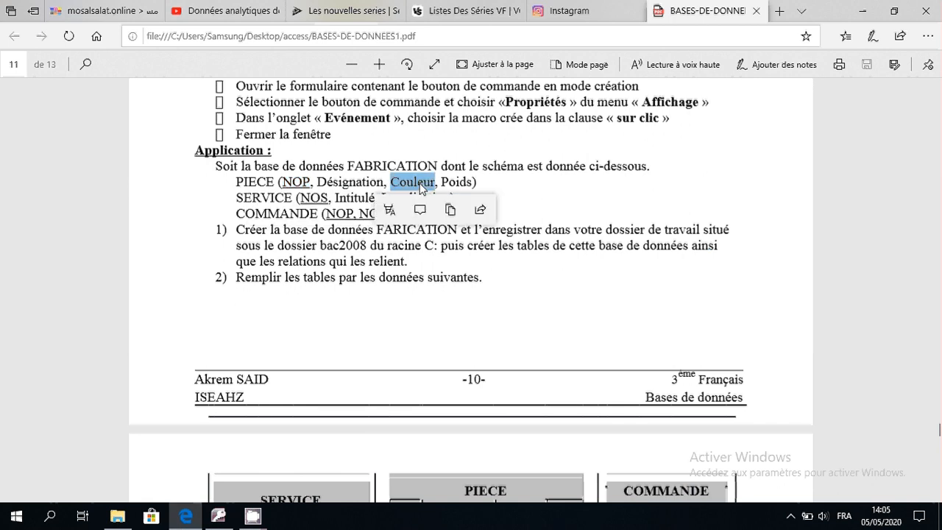
left_click(218, 516)
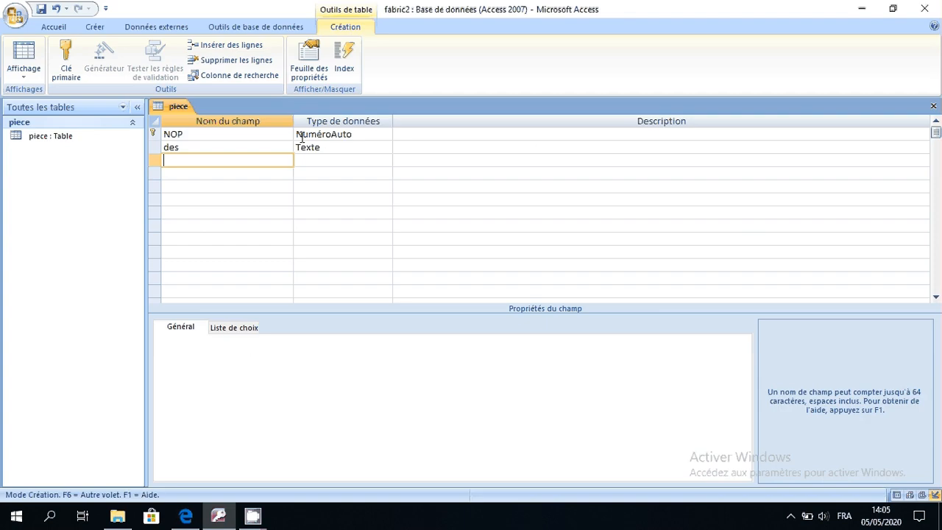
key("ctrl+v")
Step: Add a fourth field named poids and check the field list against the PIECE schema in the PDF
left_click(220, 175)
type("poids")
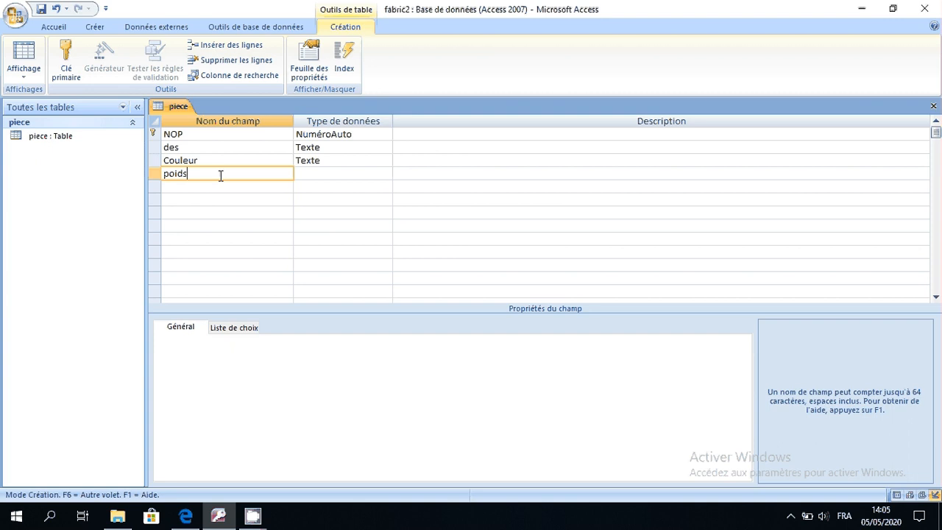
left_click(343, 174)
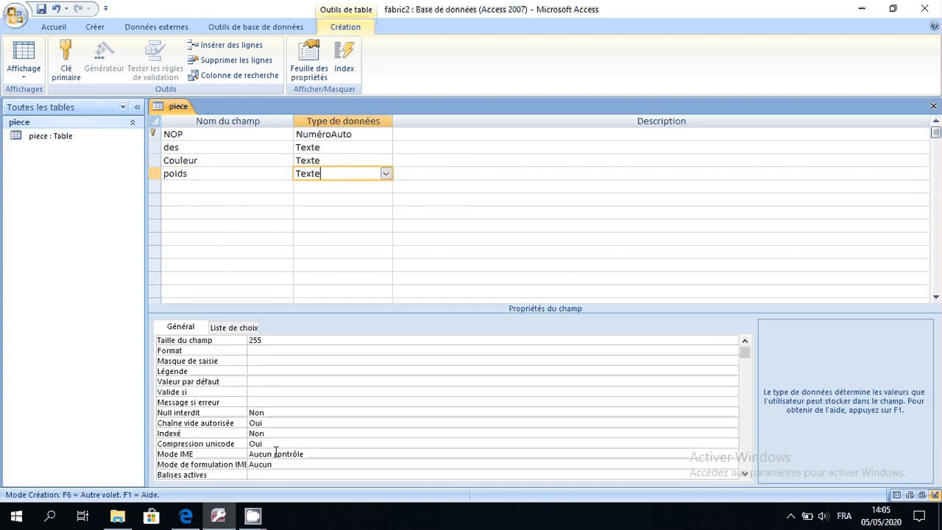
left_click(186, 517)
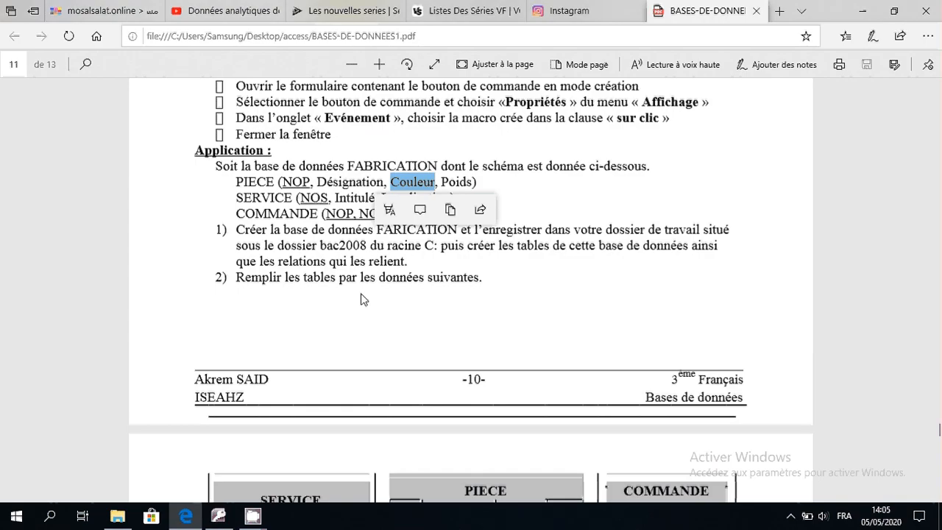
left_click(538, 191)
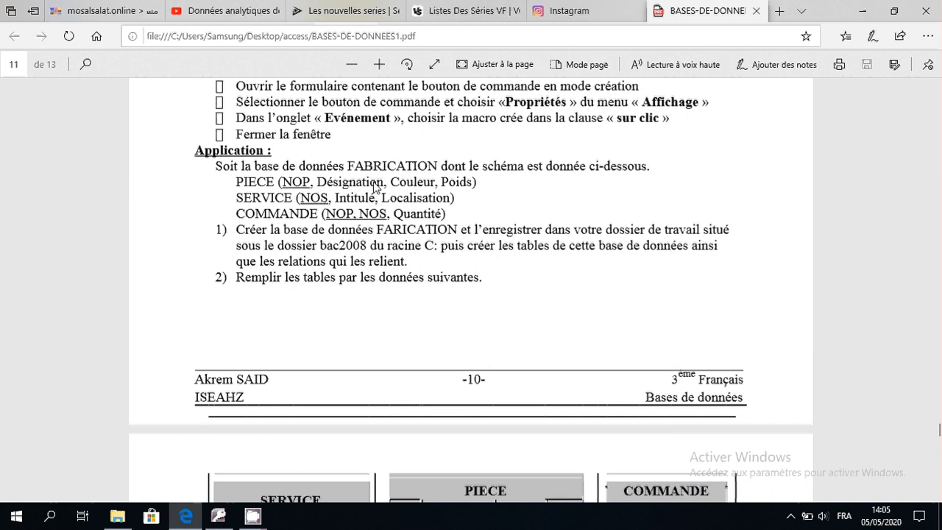
left_click(219, 517)
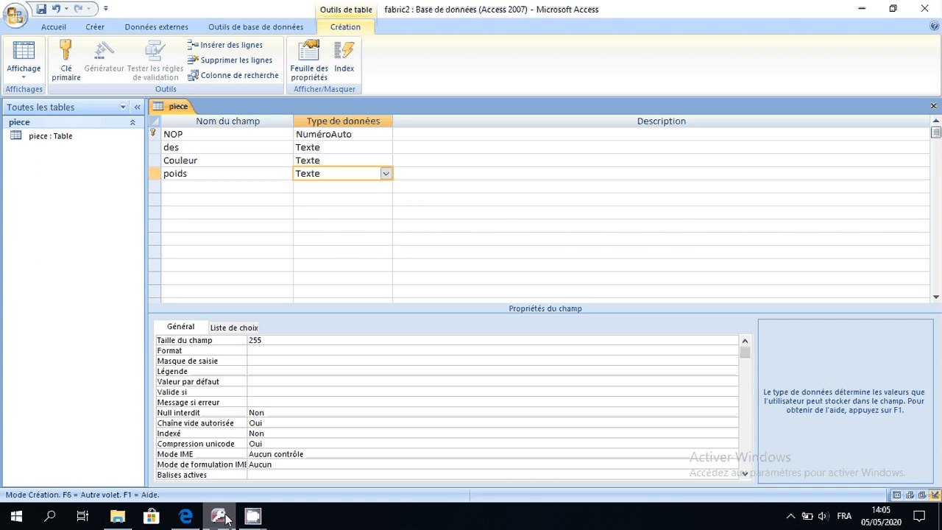
Step: Review the NOP field's properties in the piece table, including the choices for format, field size, index and new values
left_click(380, 133)
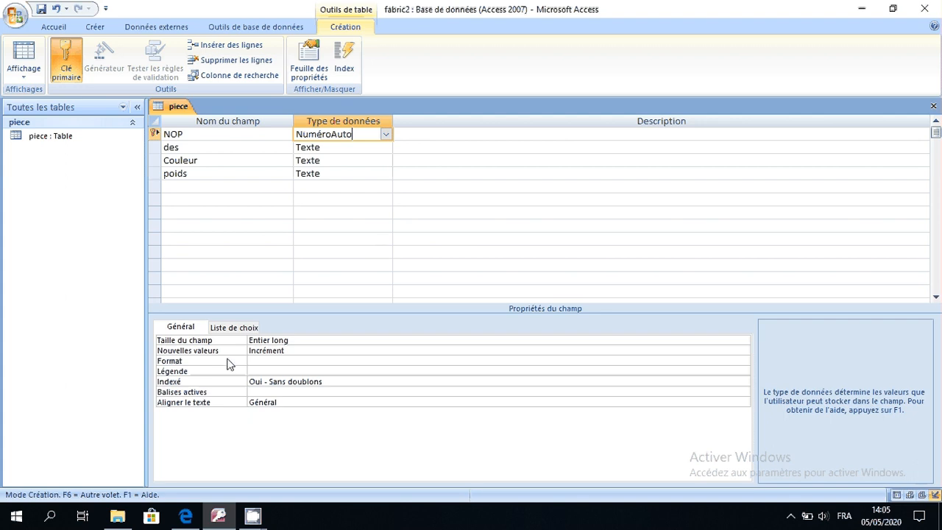
left_click(344, 362)
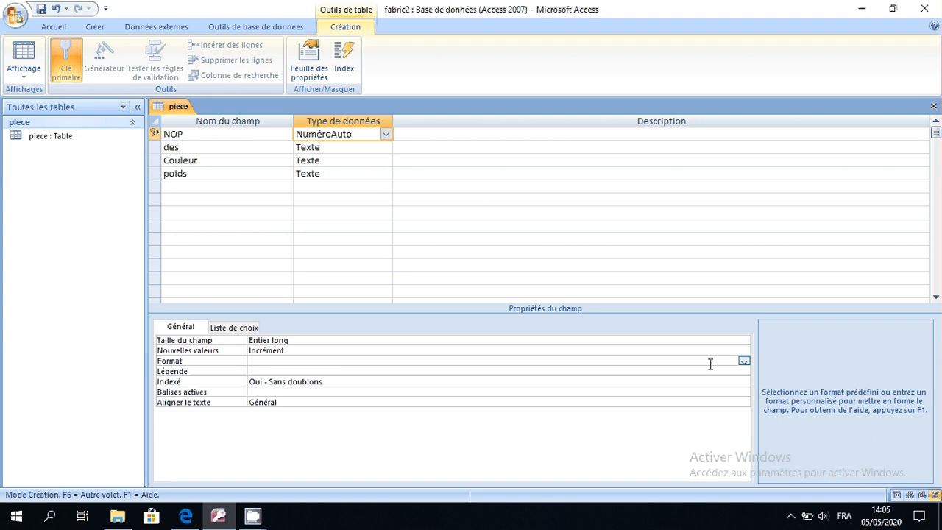
left_click(743, 363)
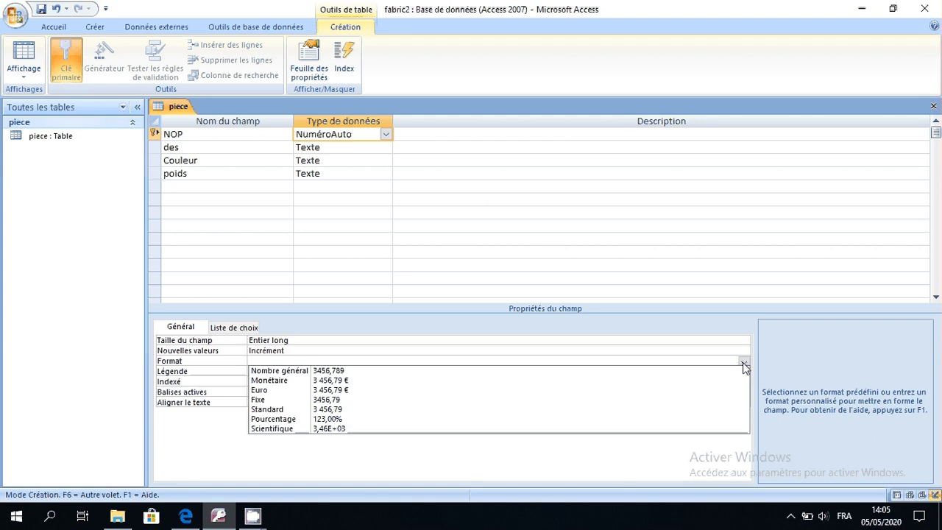
left_click(744, 363)
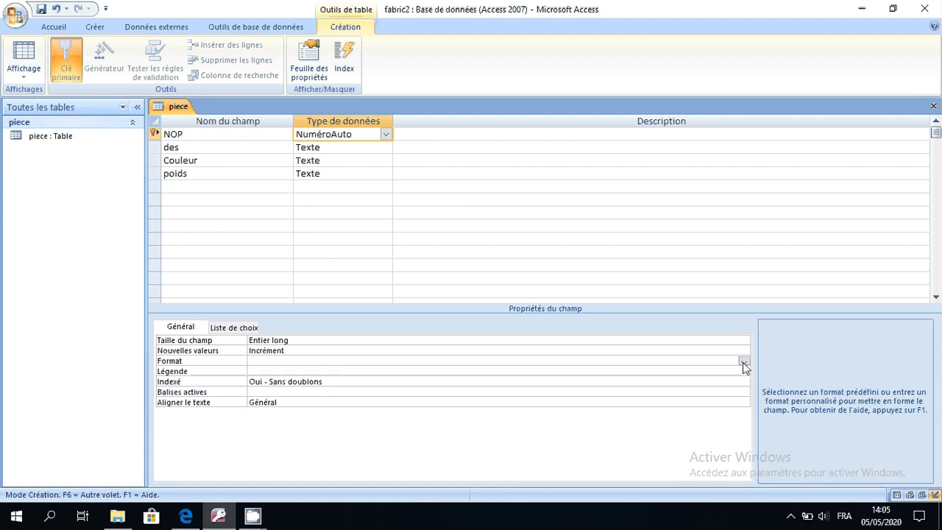
left_click(648, 341)
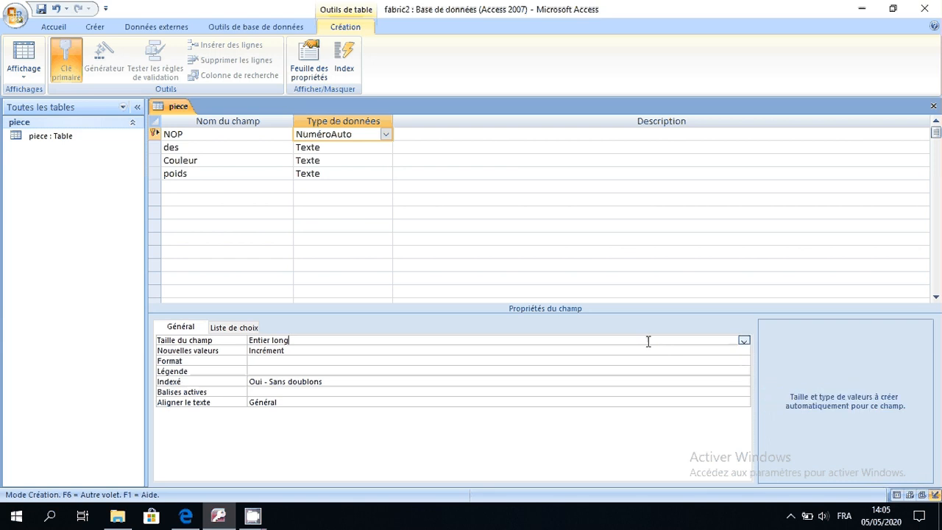
left_click(743, 340)
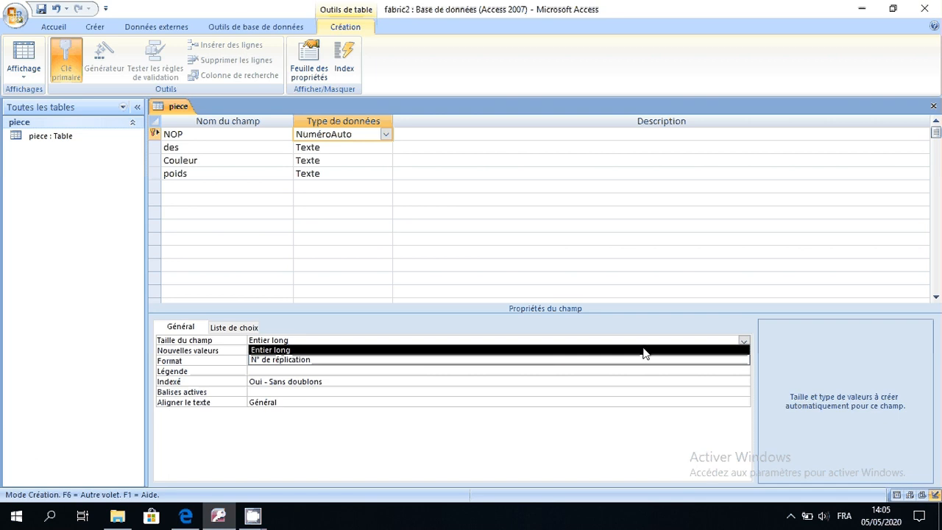
left_click(373, 381)
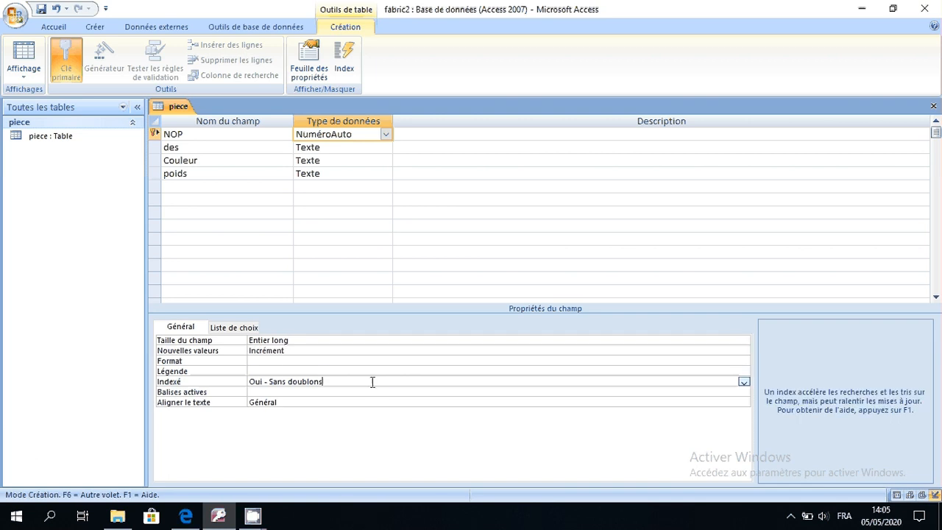
left_click(338, 351)
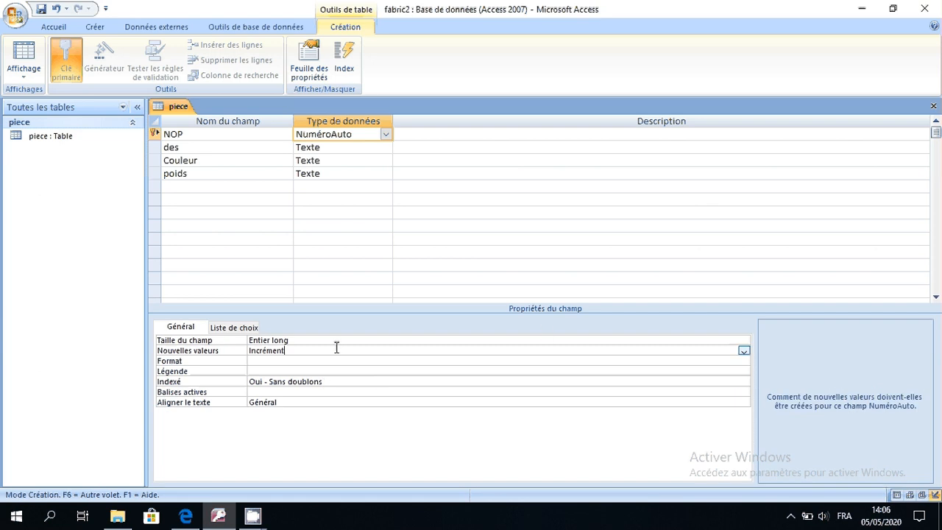
left_click(744, 351)
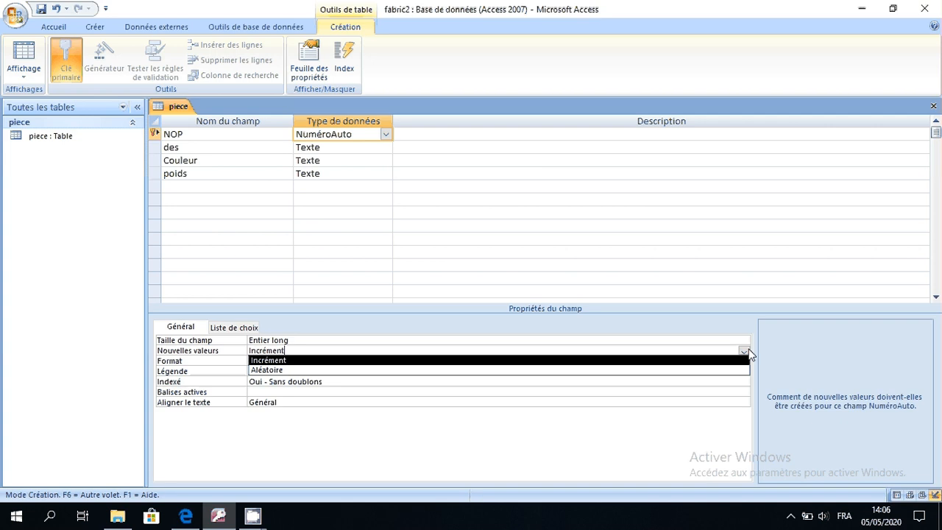
left_click(521, 447)
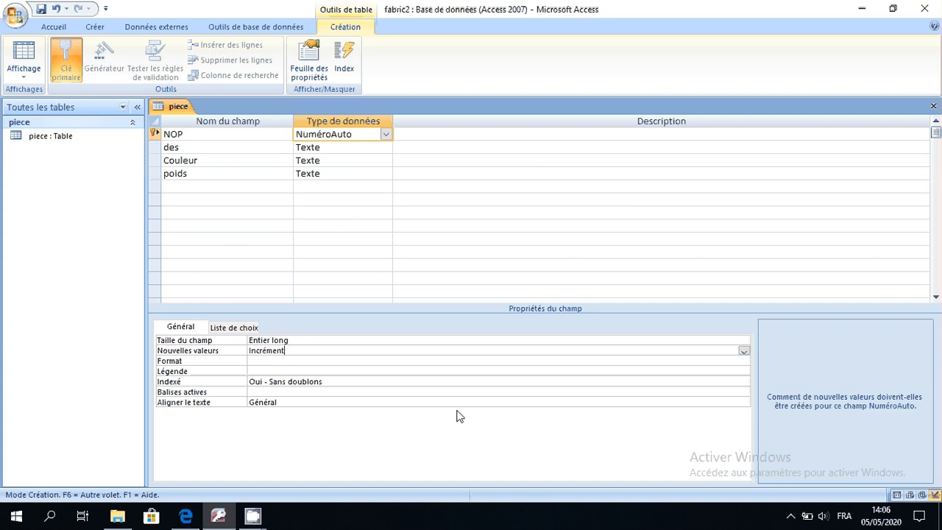
Step: Set the data type of the poids field to Numérique and its field size to Réel simple
left_click(340, 149)
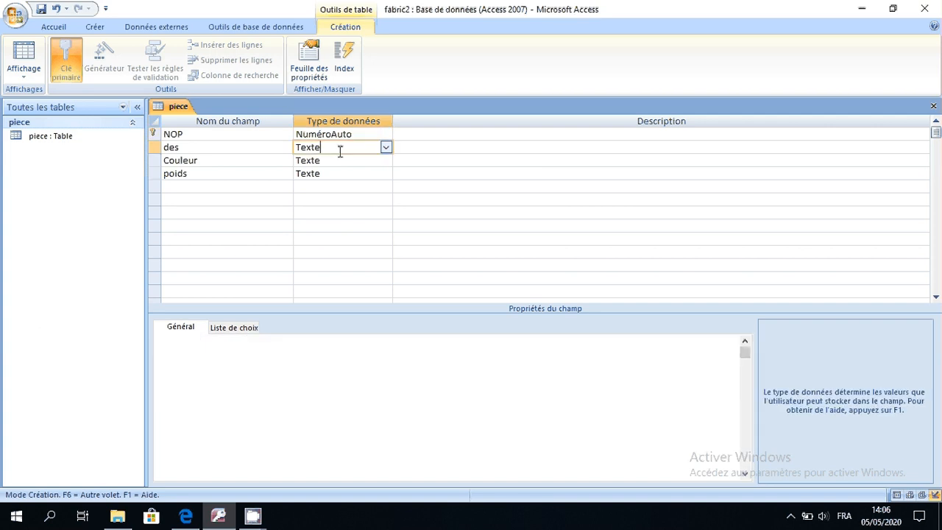
left_click(352, 160)
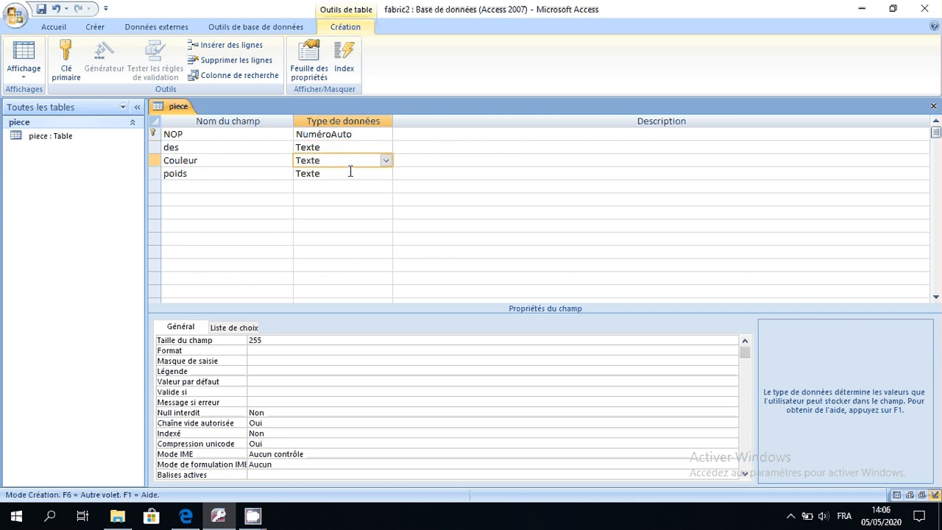
left_click(350, 173)
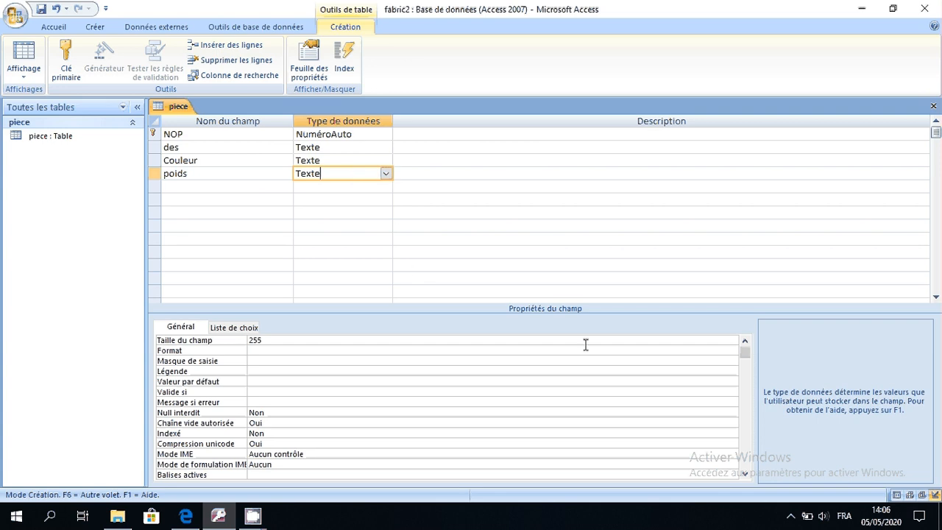
left_click(385, 173)
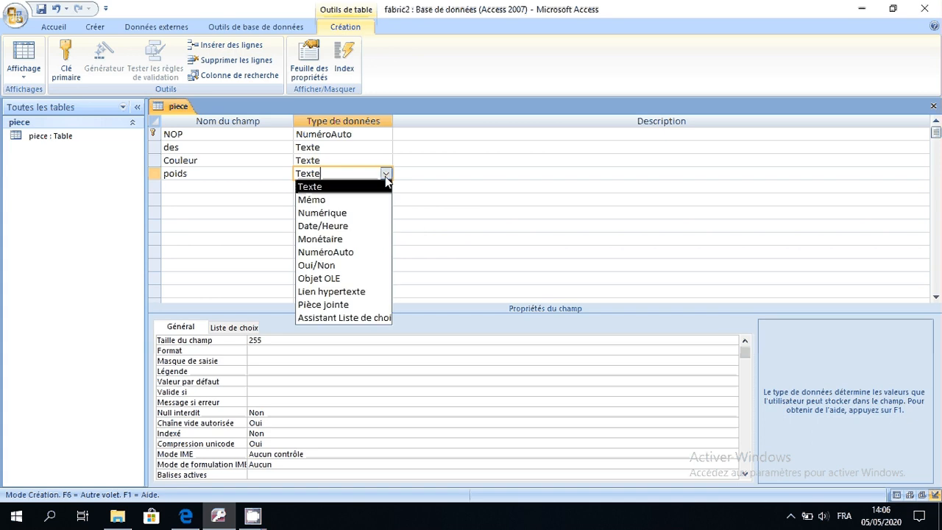
left_click(358, 214)
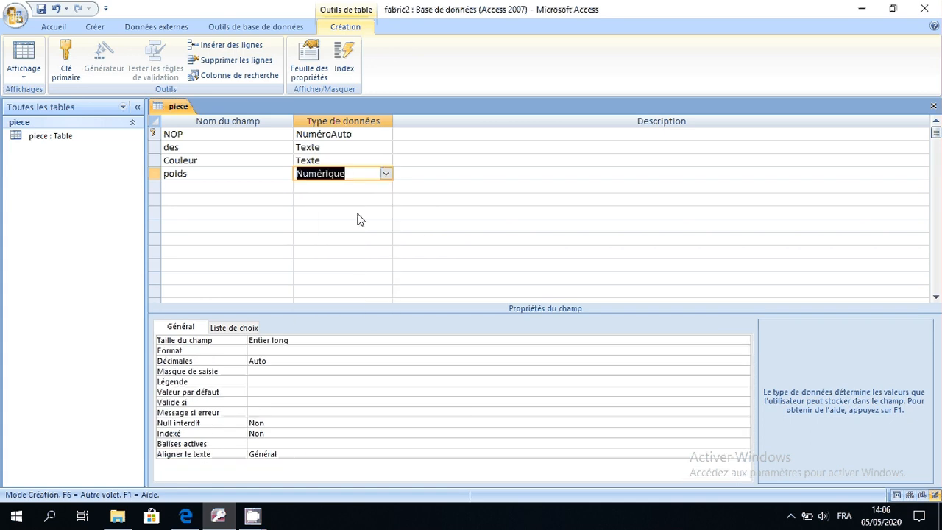
left_click(520, 339)
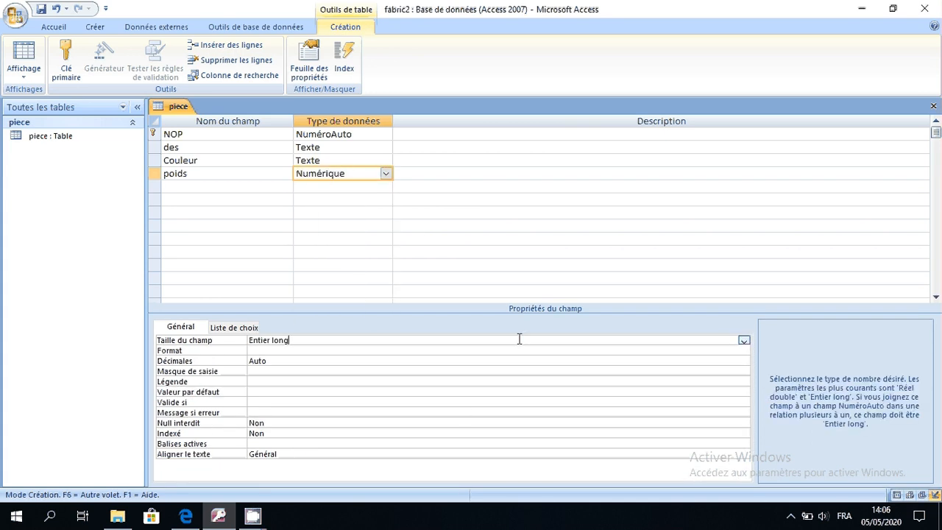
left_click(744, 340)
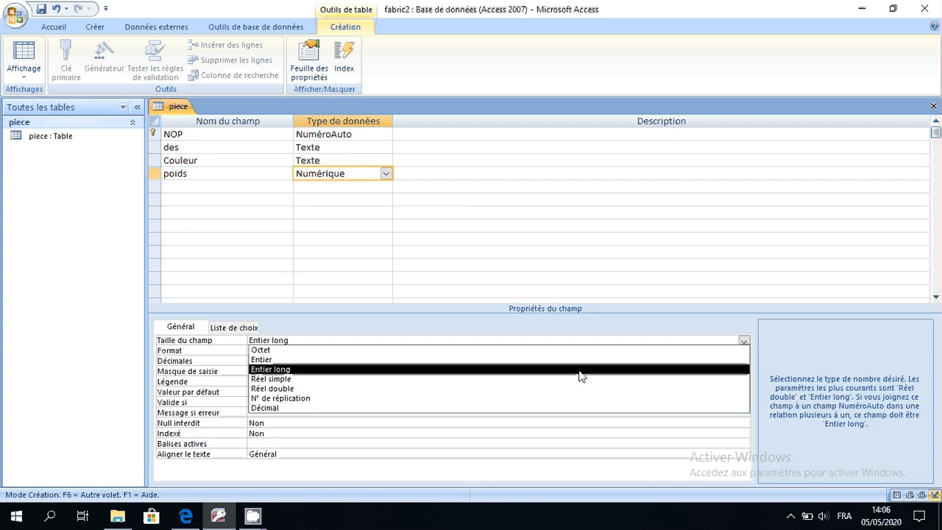
left_click(518, 379)
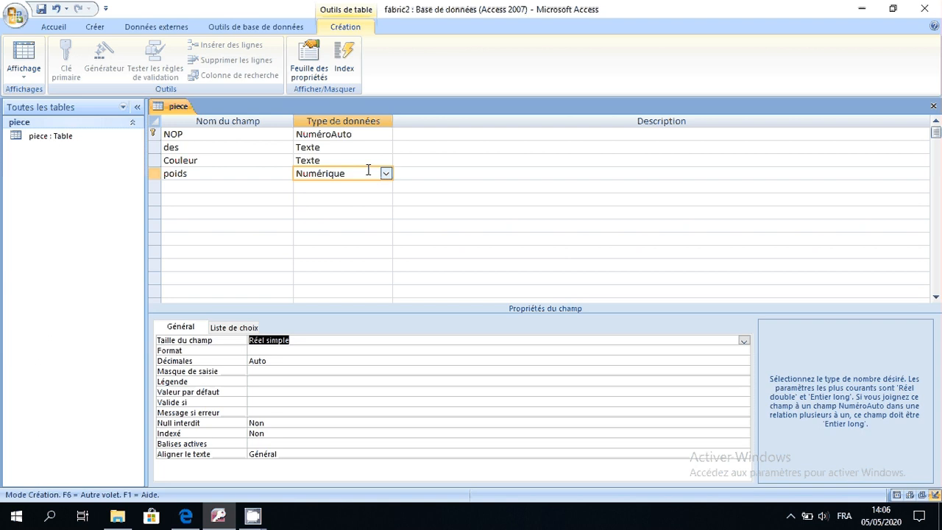
Step: Close the piece table with its design changes saved, copying the table name SERVICE from the PDF along the way
left_click(934, 106)
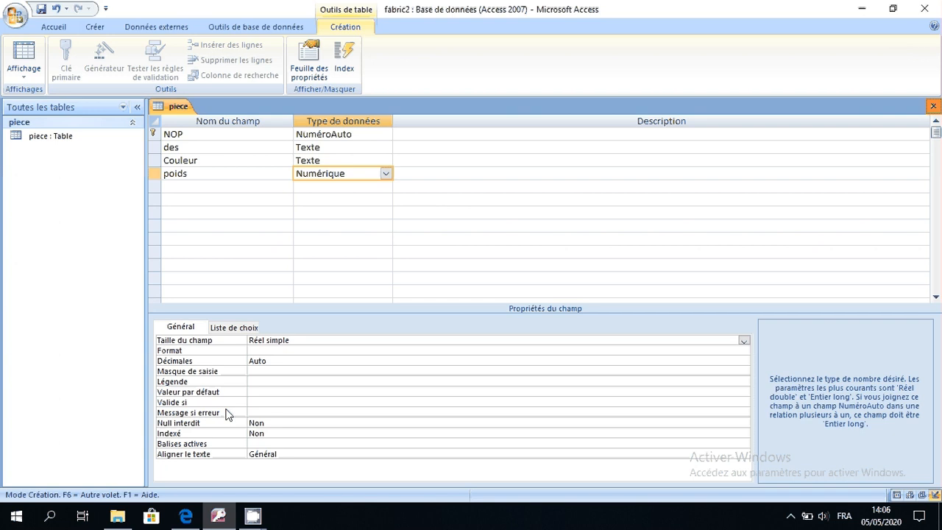
mouse_move(186, 515)
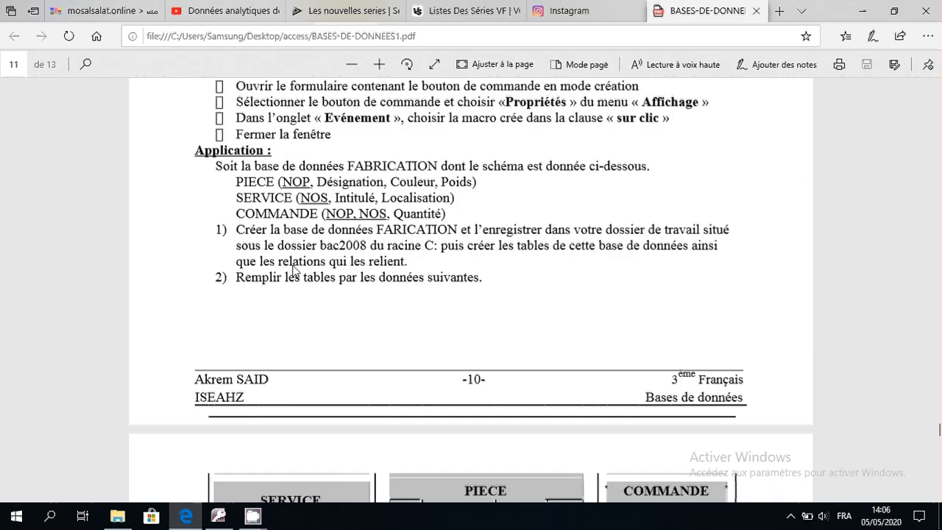
double_click(262, 199)
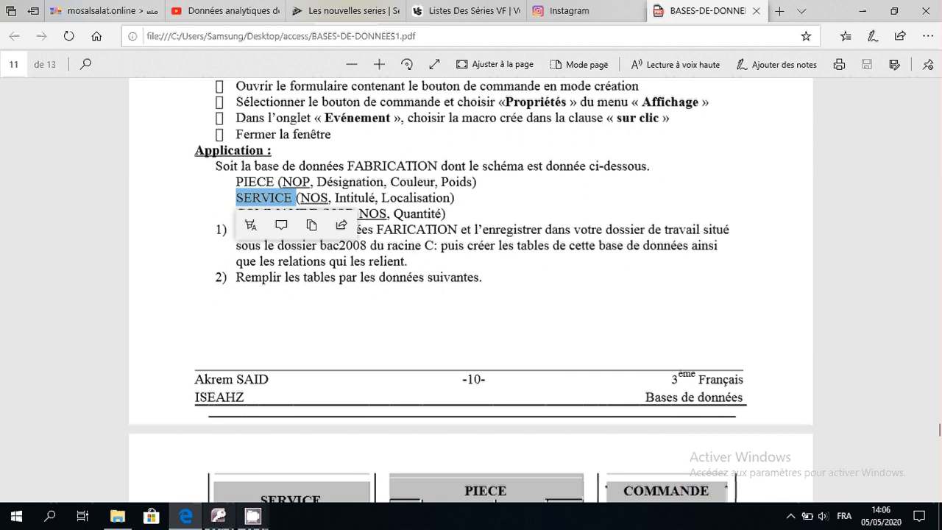
left_click(217, 516)
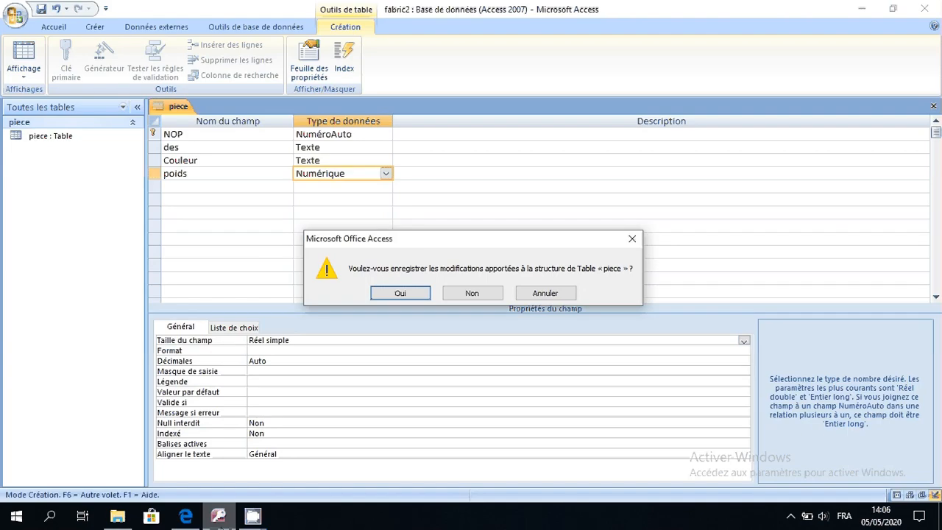
left_click(384, 297)
Step: Create a new table and switch it to design view, saving it as SERVICE
left_click(94, 27)
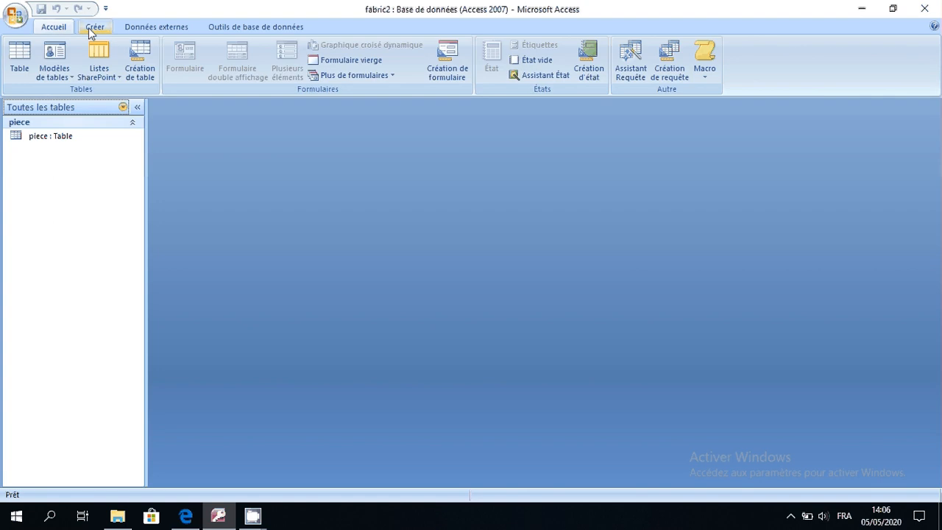
left_click(20, 53)
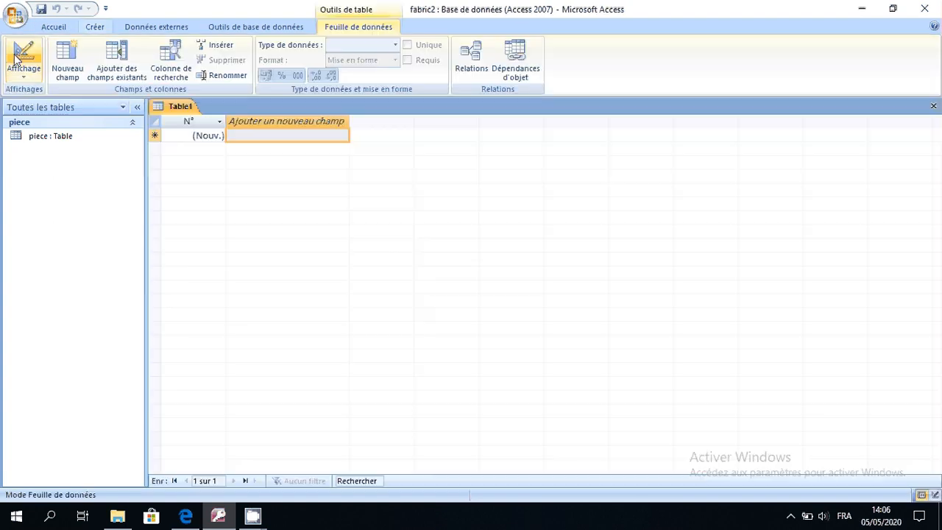
left_click(22, 52)
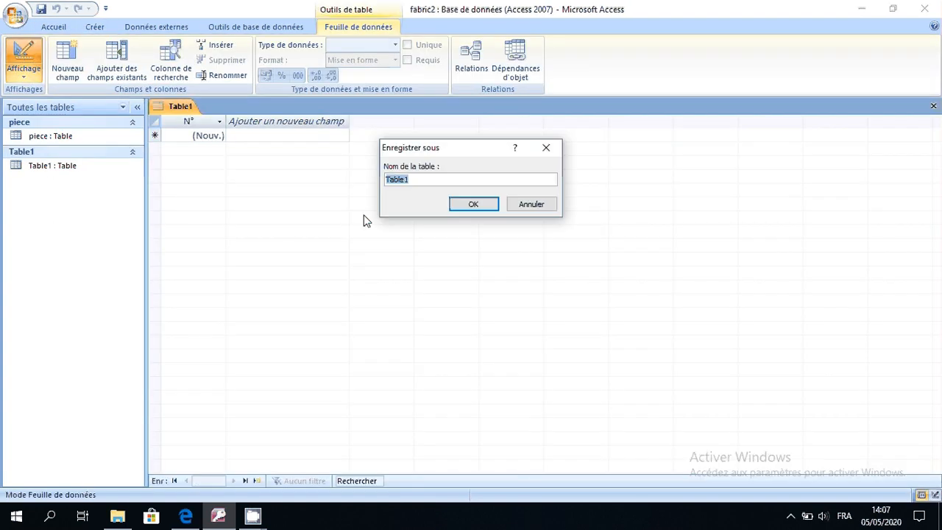
type("SERVICE")
left_click(472, 205)
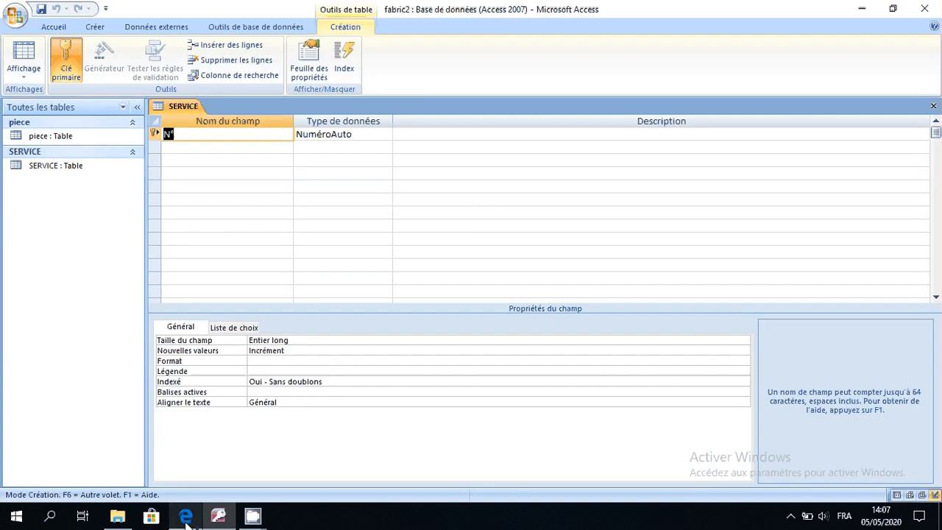
Step: Copy the field name NOS from the PDF's SERVICE schema and use it to rename the SERVICE table's primary key field
left_click(186, 518)
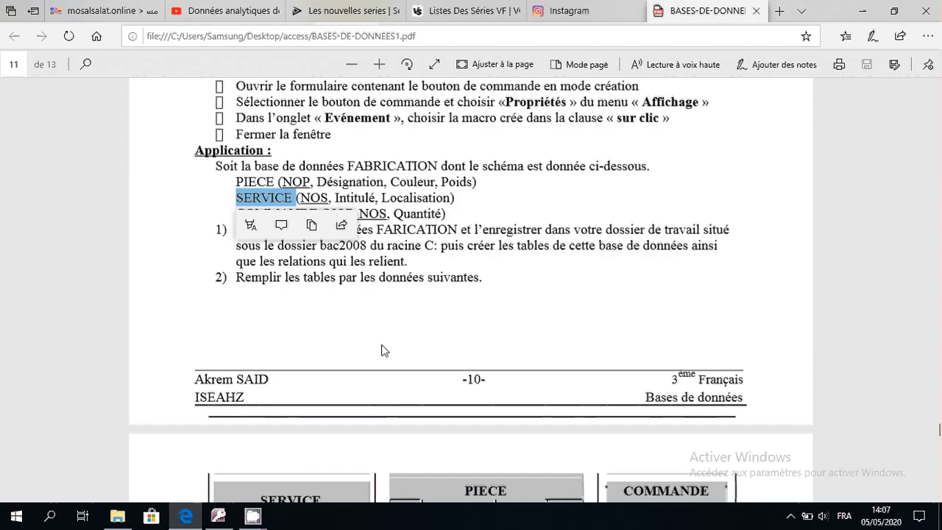
left_click(329, 195)
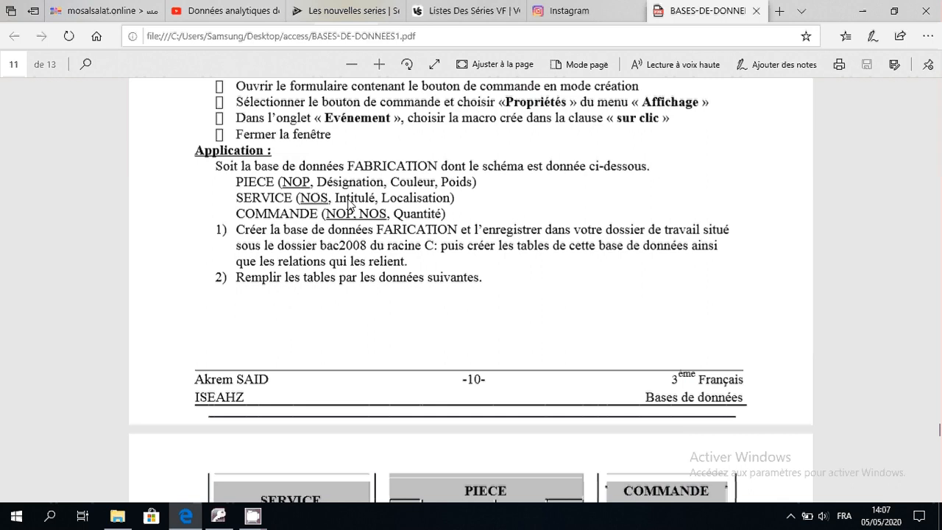
double_click(315, 200)
key("ctrl+c")
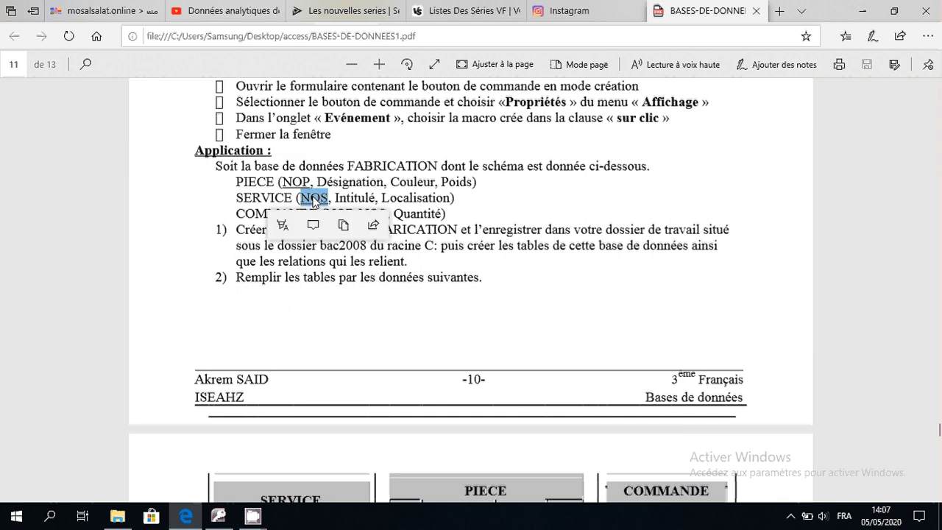
left_click(218, 516)
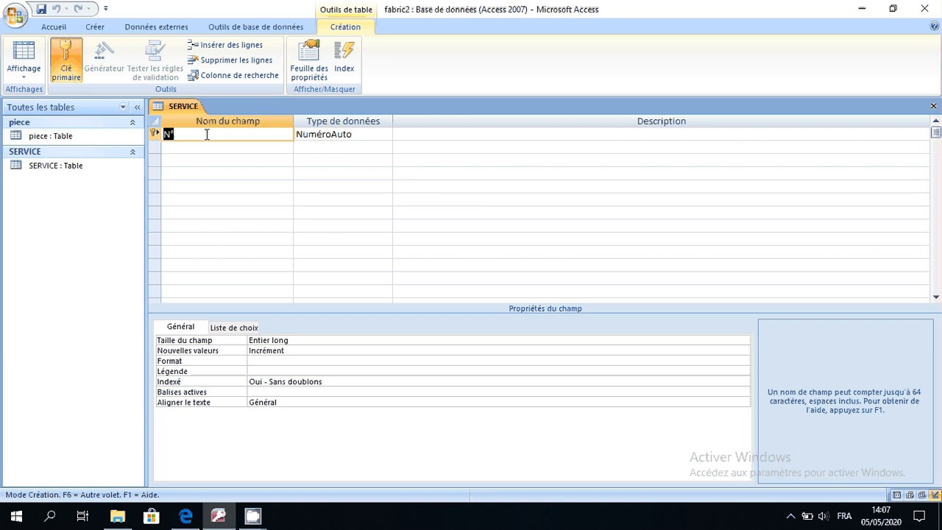
key("ctrl+v")
Step: Add the field Intitulé below NOS in the SERVICE table, copying its name from the SERVICE schema in the PDF
left_click(202, 146)
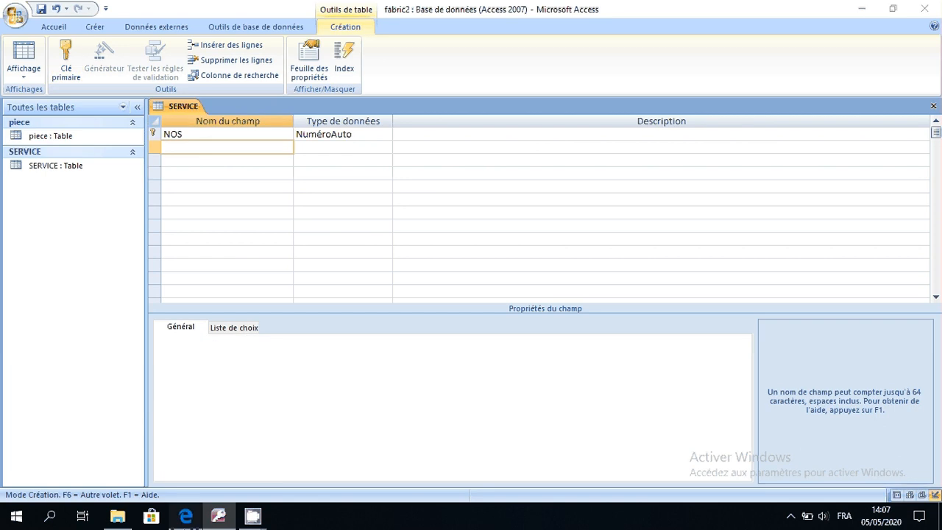
key("alt+Tab")
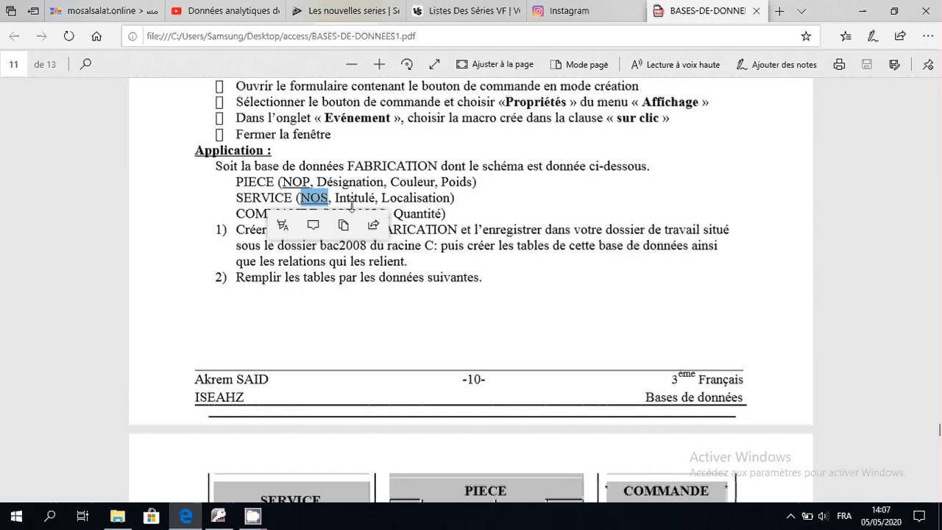
double_click(352, 197)
key("ctrl+c")
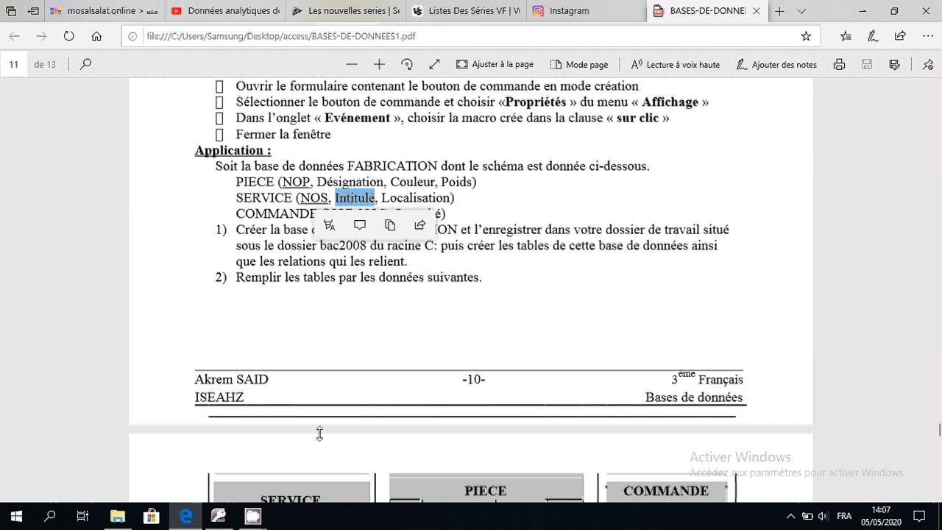
key("alt+Tab")
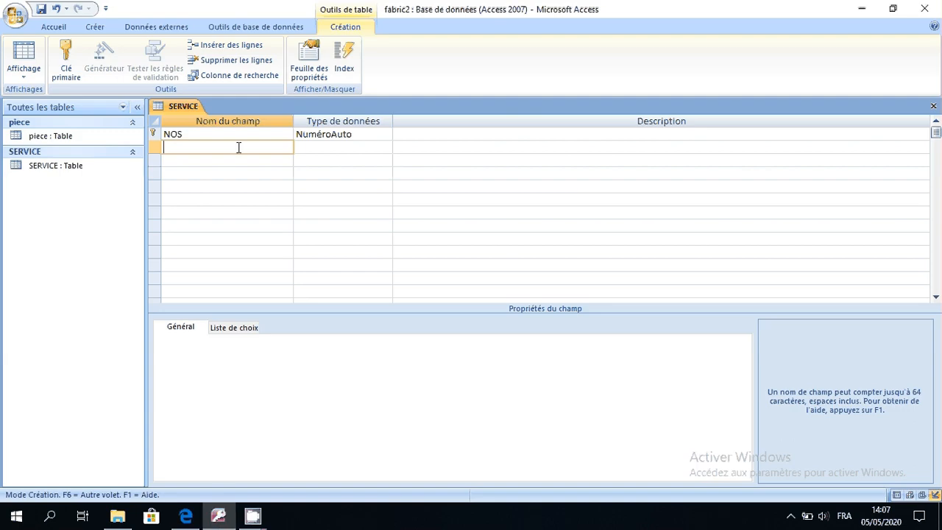
key("ctrl+v")
Step: Add a Localisation field of type Texte below Intitulé in the SERVICE table, copying its name from the PDF schema
left_click(233, 160)
left_click(190, 519)
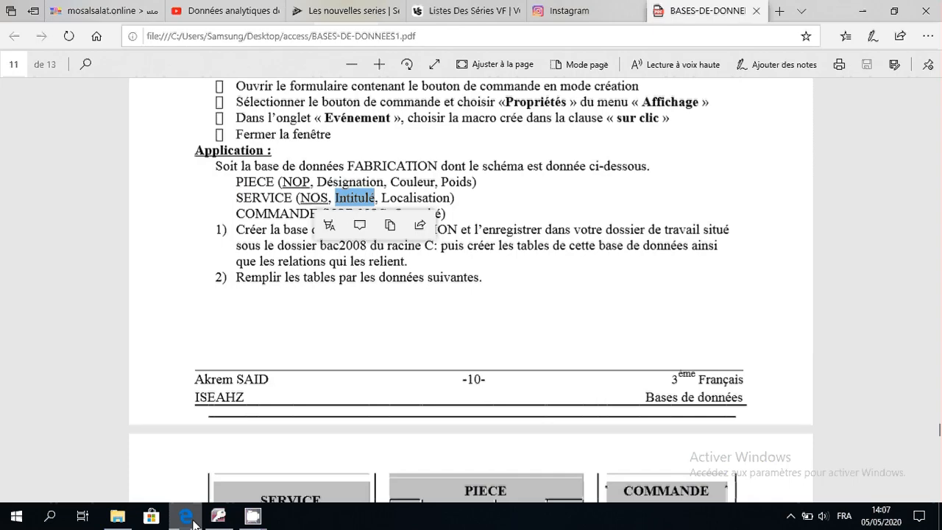
double_click(424, 200)
key("ctrl+c")
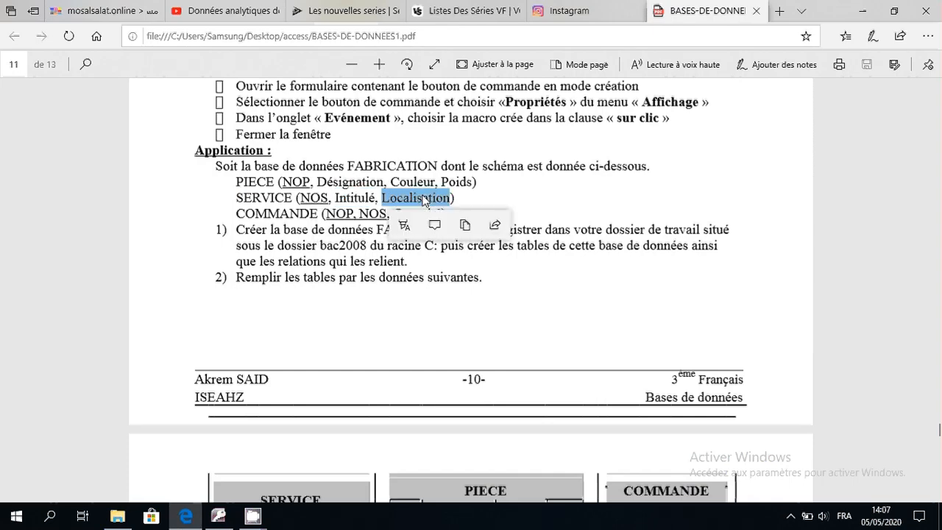
left_click(232, 519)
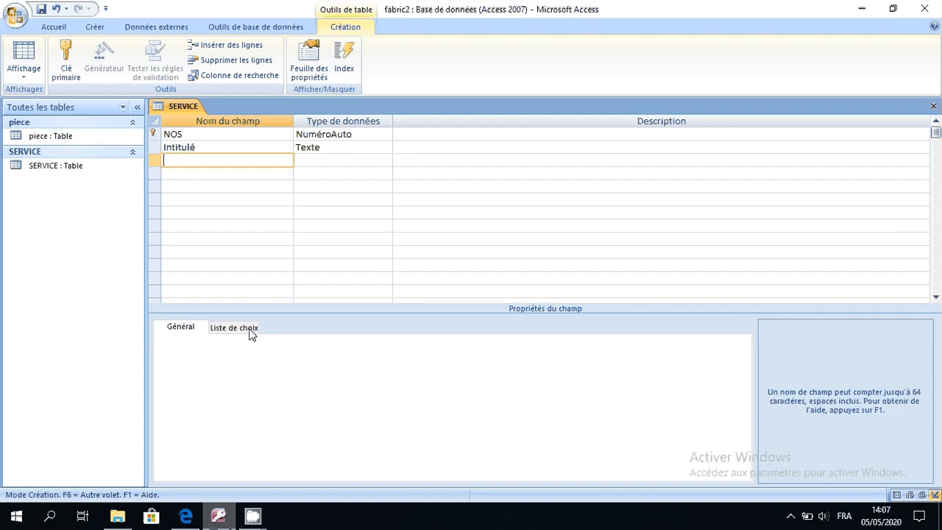
key("ctrl+v")
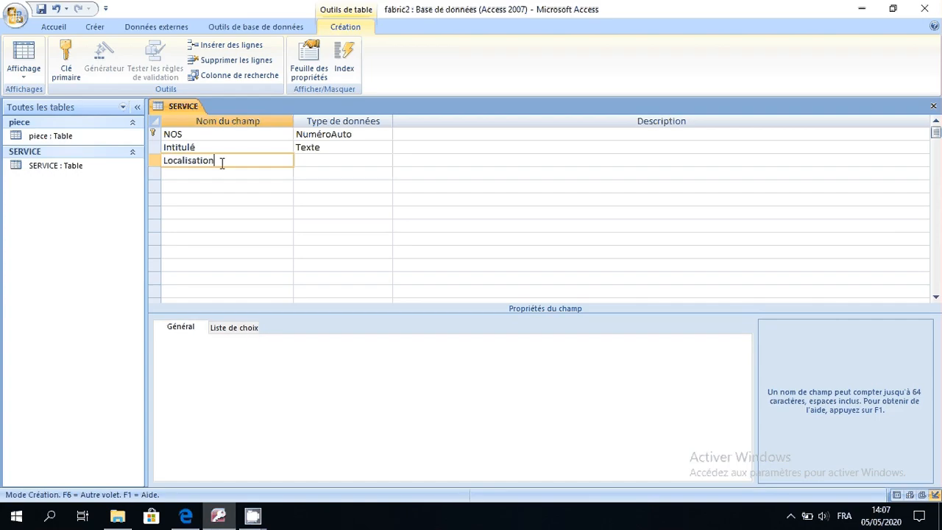
left_click(300, 158)
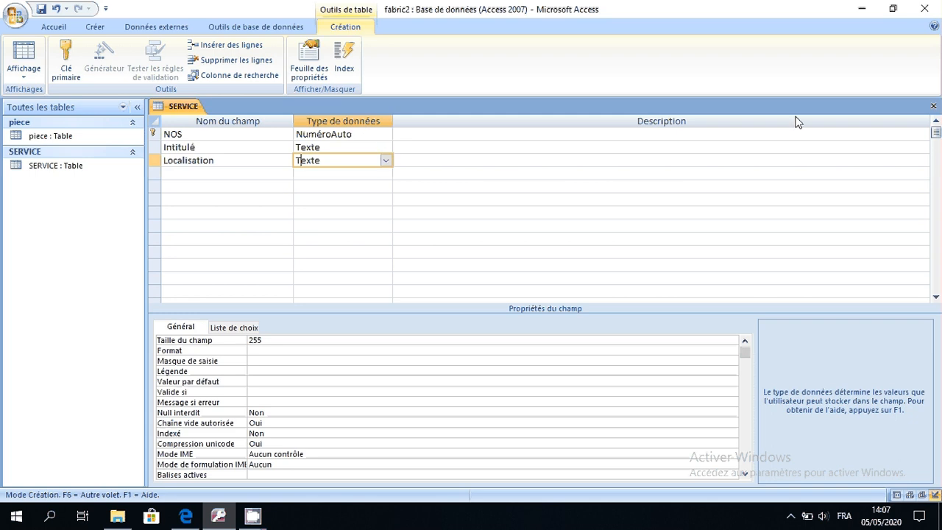
Step: Close the SERVICE table and save its design changes
left_click(934, 106)
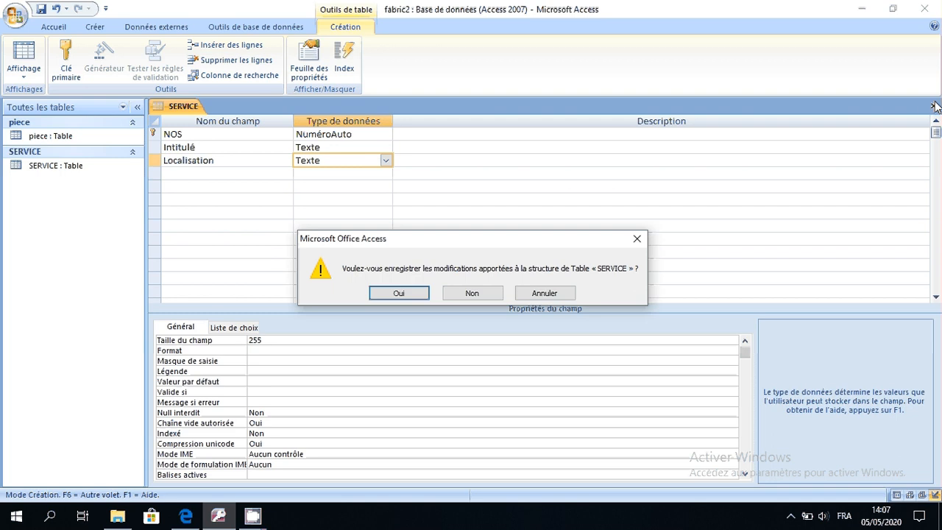
left_click(418, 295)
left_click(17, 12)
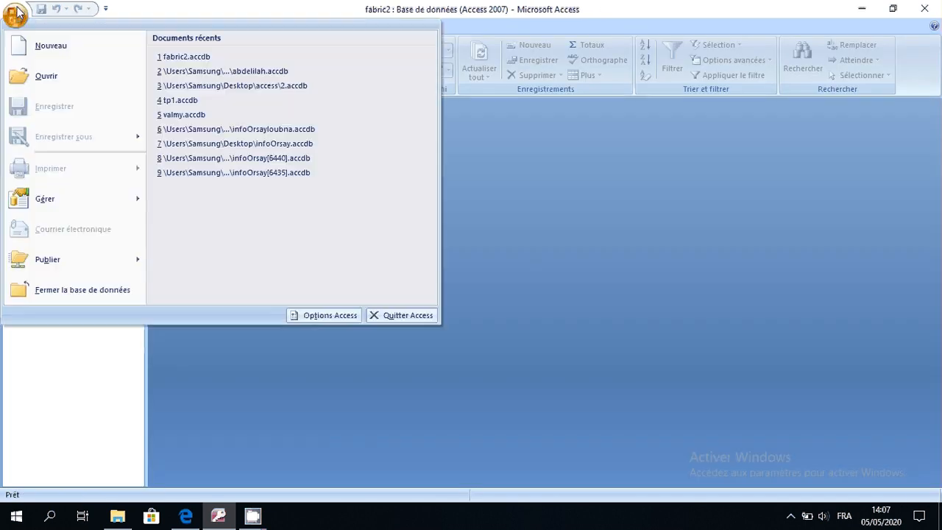
left_click(225, 7)
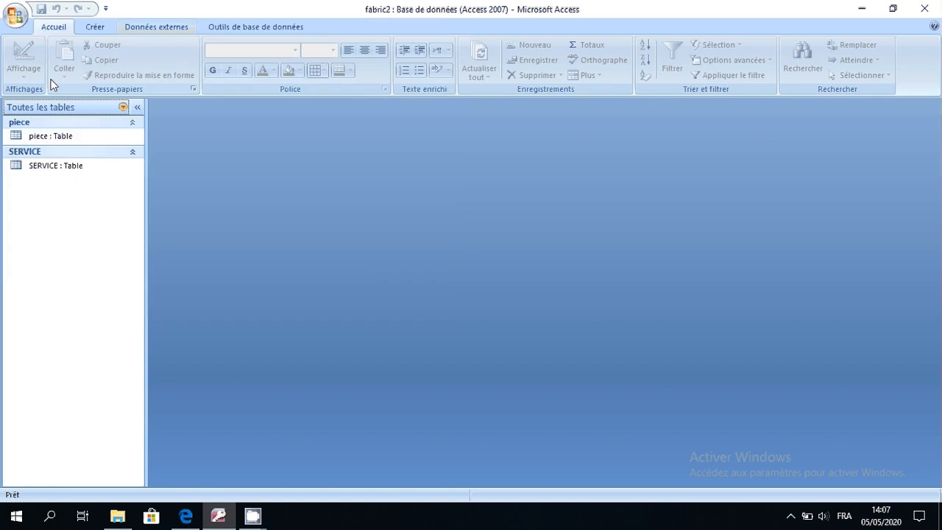
Step: Create a new table and switch it to design view, saving it as COMMANDE with the name copied from the PDF
left_click(94, 27)
left_click(19, 59)
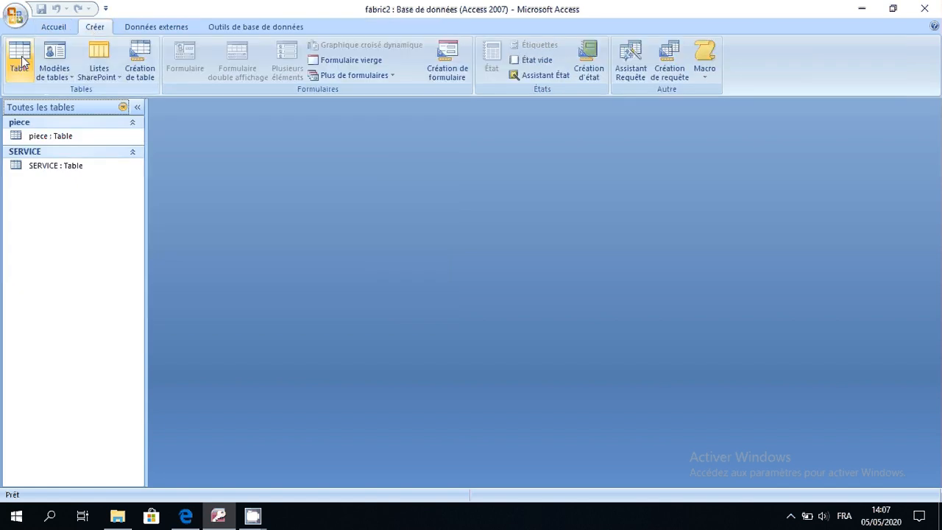
key("alt+Tab")
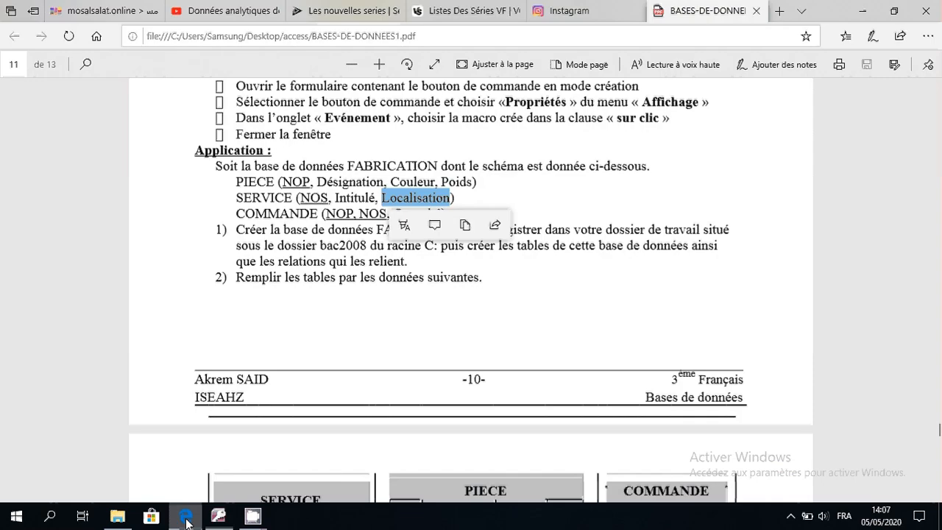
double_click(277, 214)
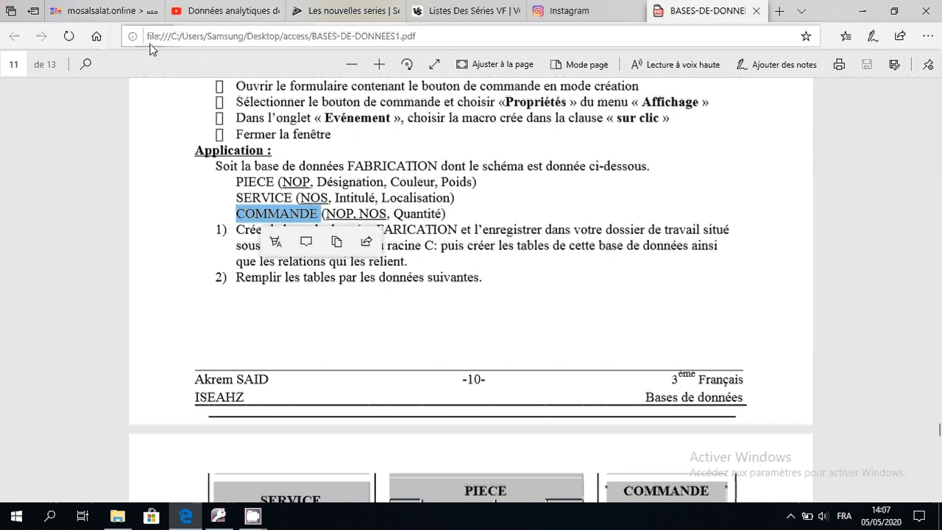
left_click(220, 517)
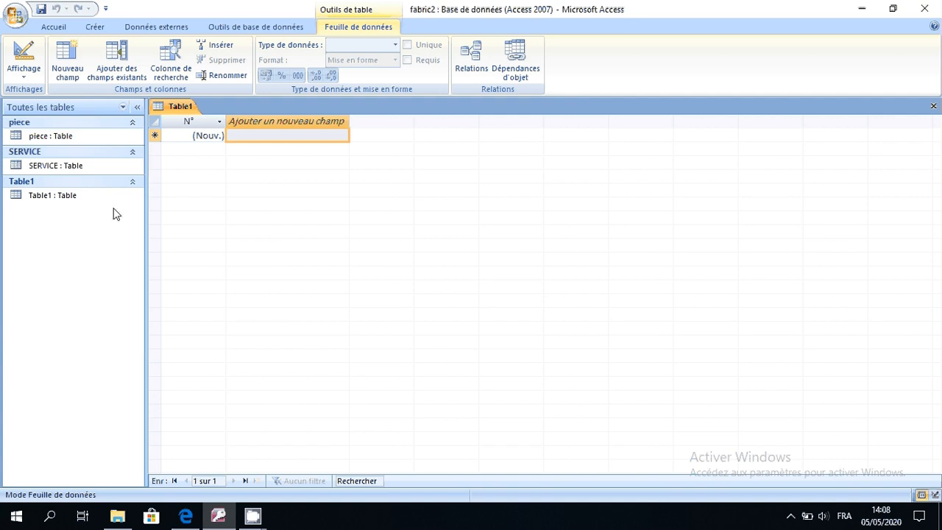
left_click(24, 59)
type("COMMANDE")
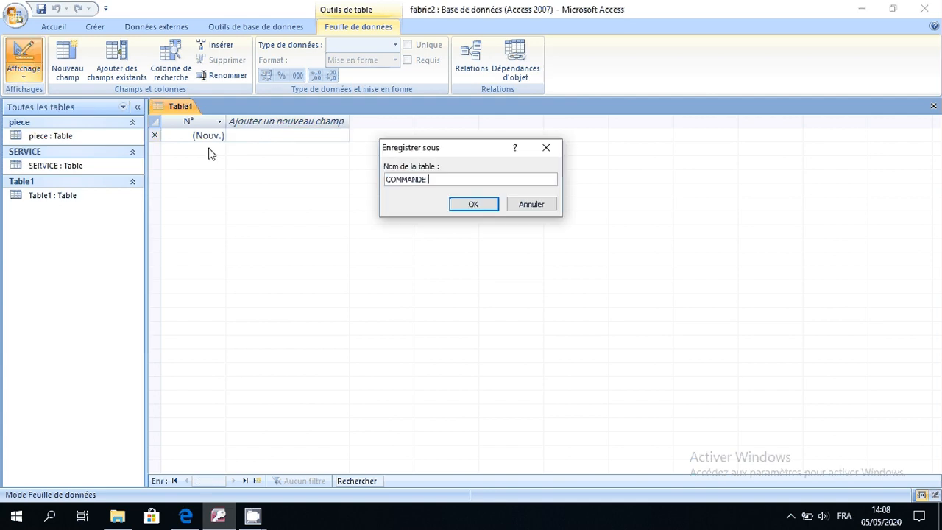
left_click(459, 204)
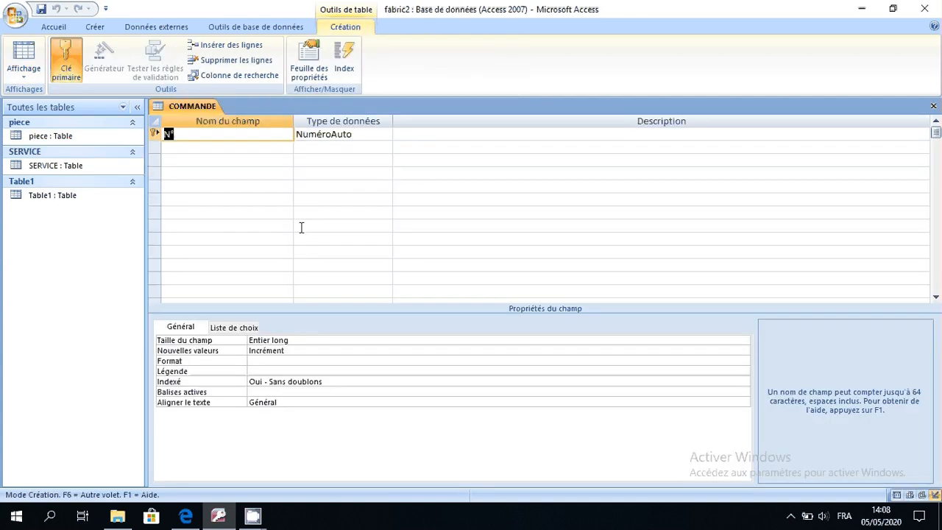
Step: Copy the field name NOP from the PDF's COMMANDE schema and use it to rename the COMMANDE table's primary key field
left_click(185, 517)
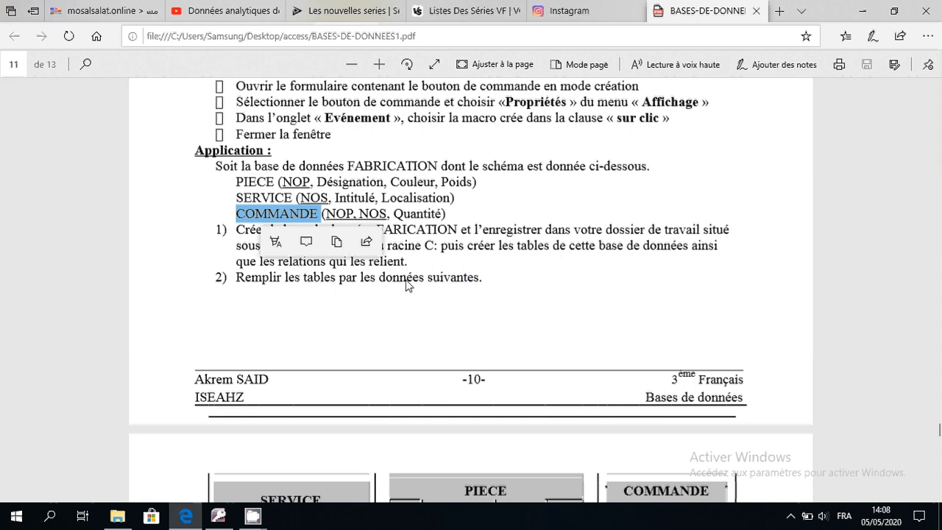
left_click(458, 279)
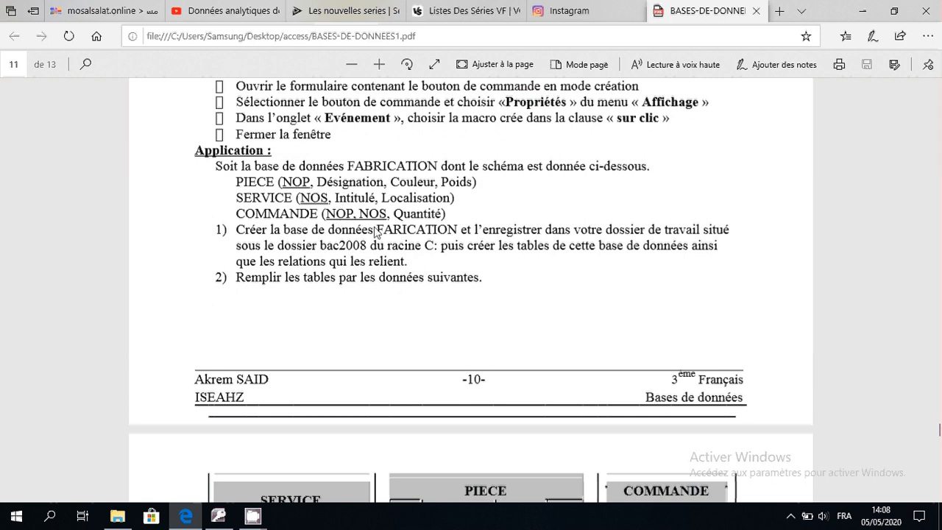
double_click(340, 215)
key("ctrl+c")
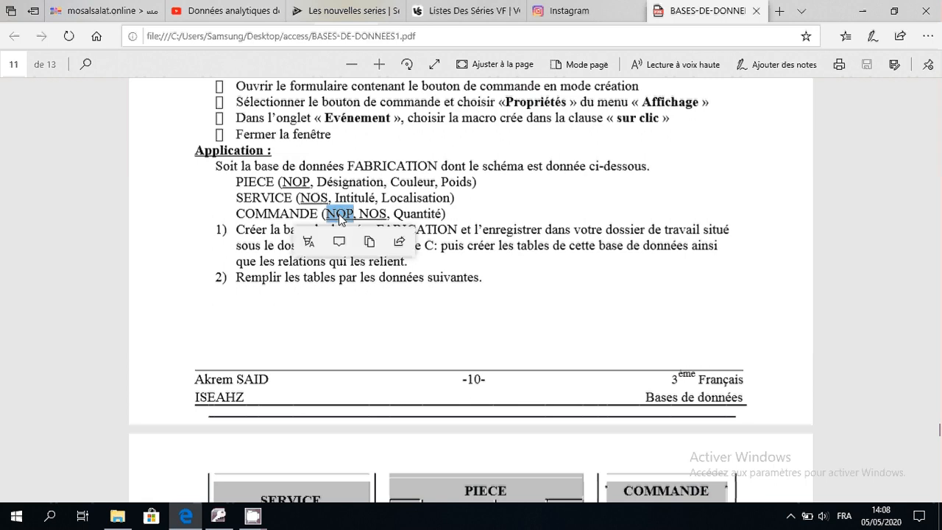
left_click(217, 518)
key("ctrl+v")
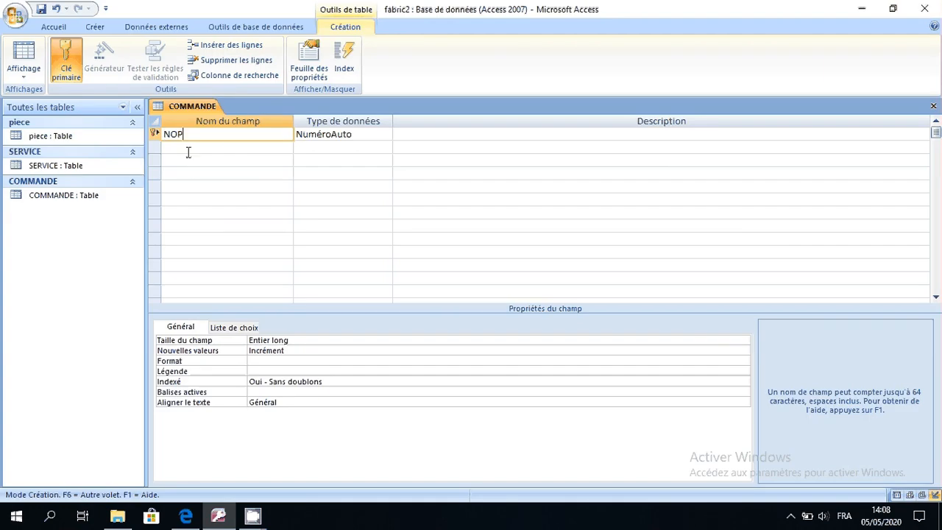
Step: Add the field NOS below NOP in the COMMANDE table, copying its name from the COMMANDE schema in the PDF
left_click(186, 516)
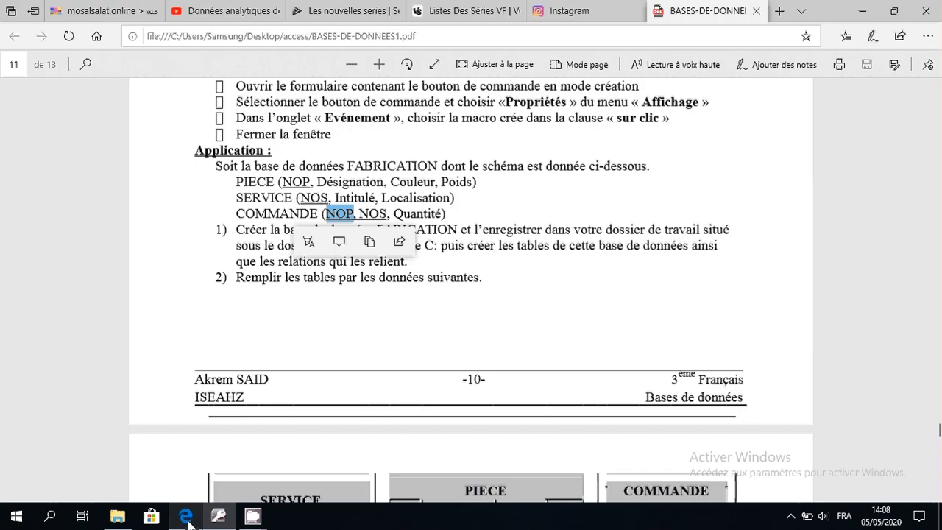
double_click(373, 214)
key("ctrl+c")
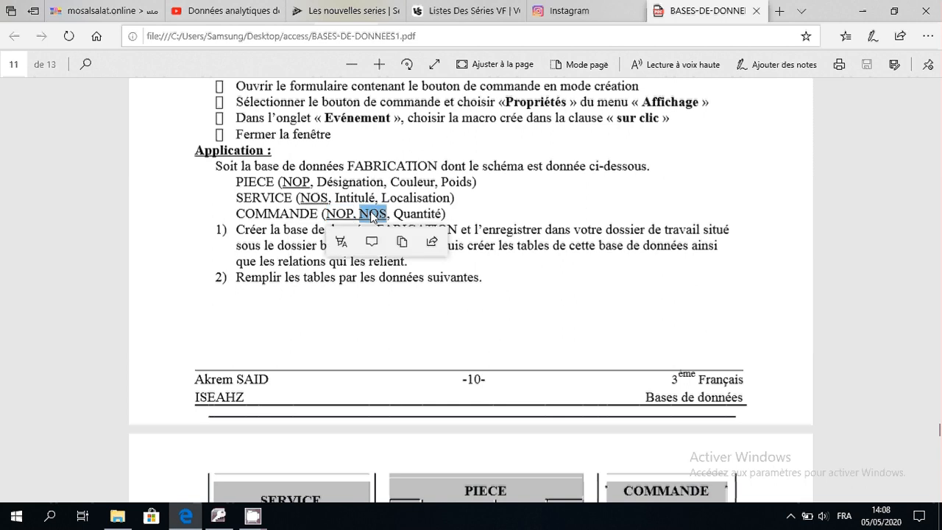
left_click(217, 517)
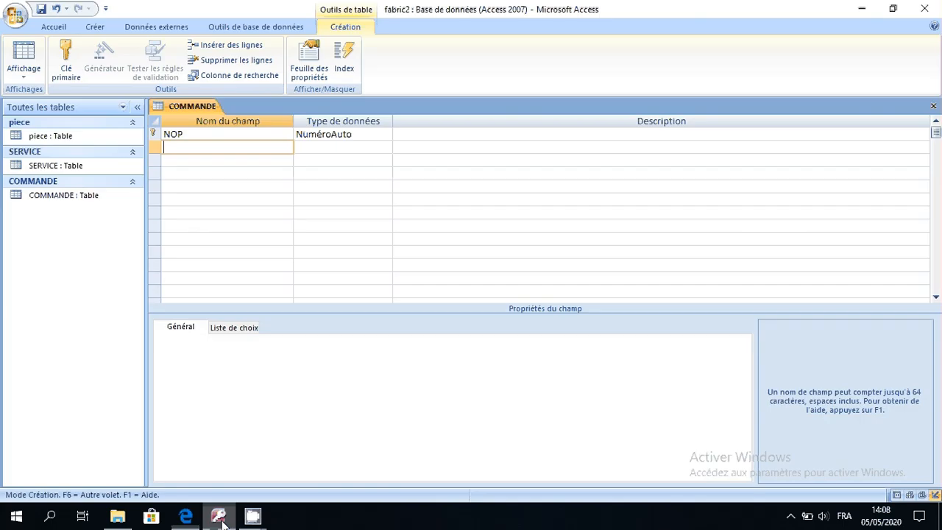
key("ctrl+v")
Step: Add a third field named qt below NOS in the COMMANDE table, with the data type Texte
left_click(186, 160)
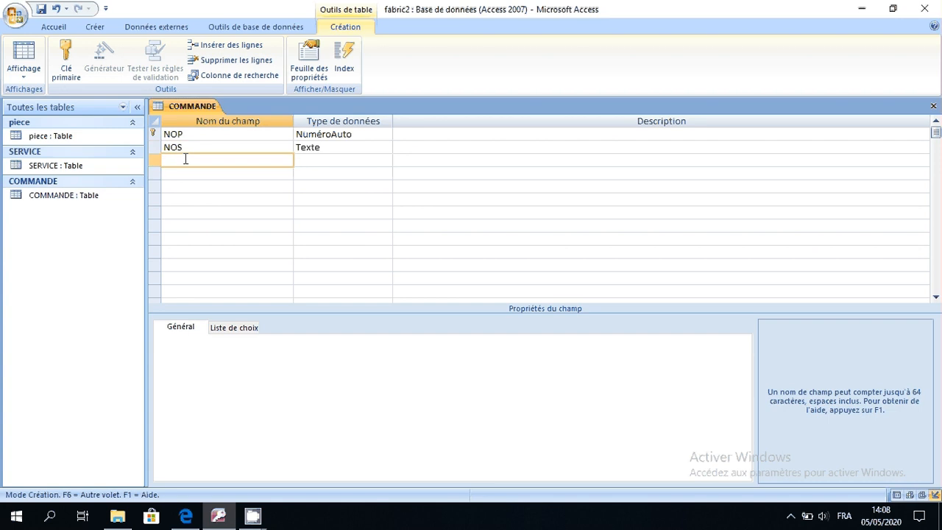
type("qt")
left_click(360, 157)
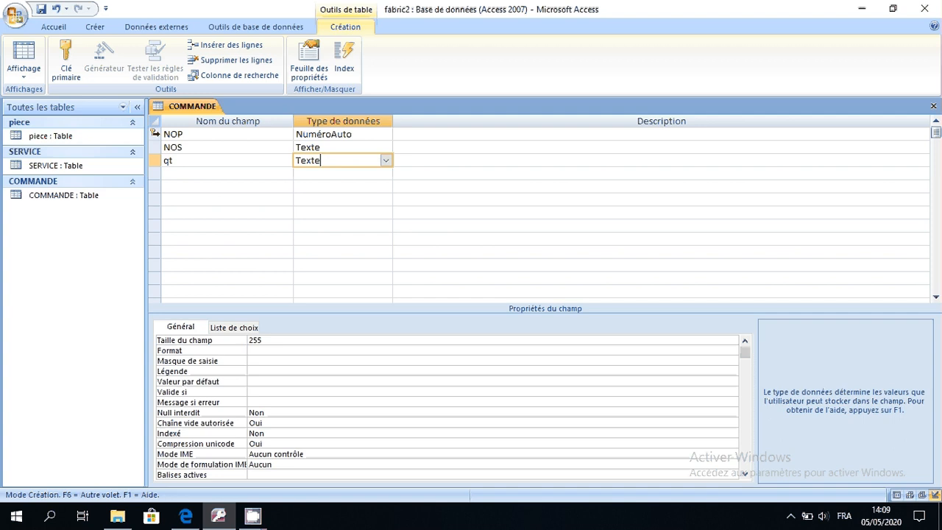
Step: Try to add NOS to the COMMANDE table's primary key alongside NOP
left_click(156, 133)
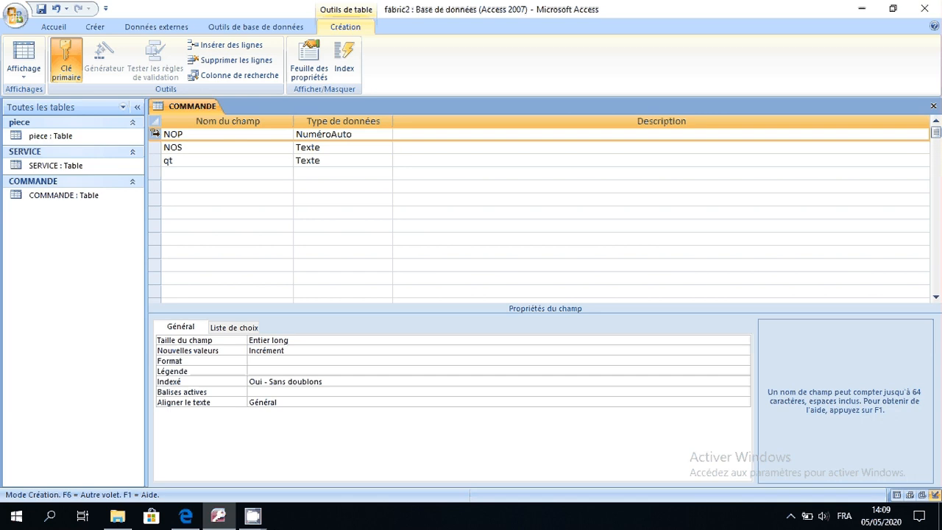
left_click(155, 133)
left_click(155, 148)
right_click(155, 147)
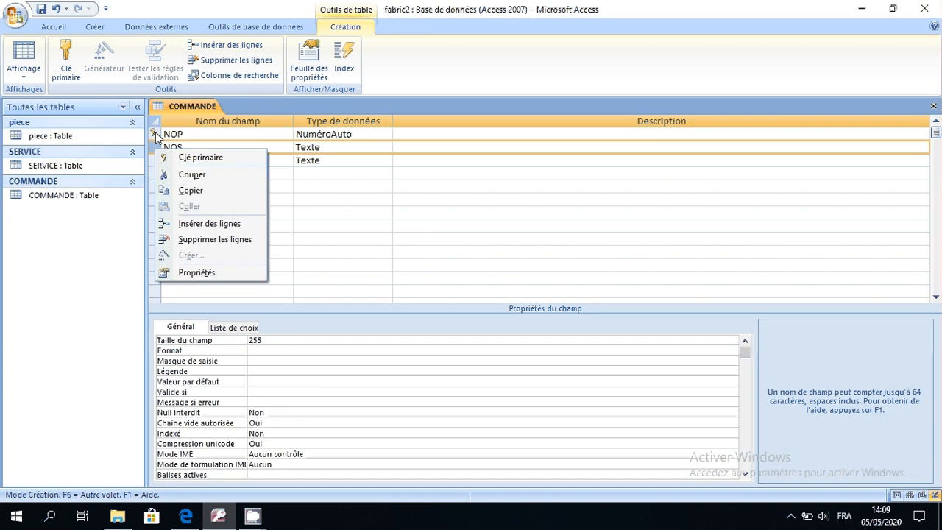
left_click(195, 155)
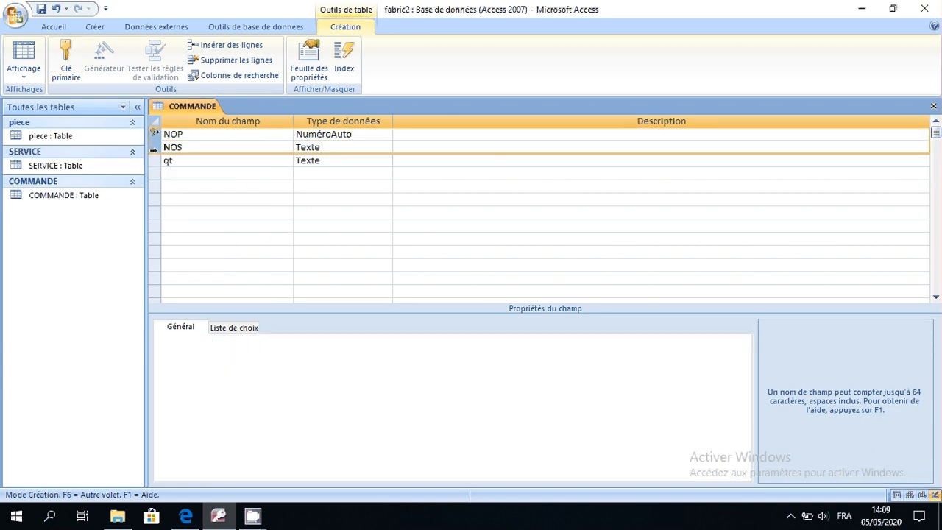
left_click(170, 135)
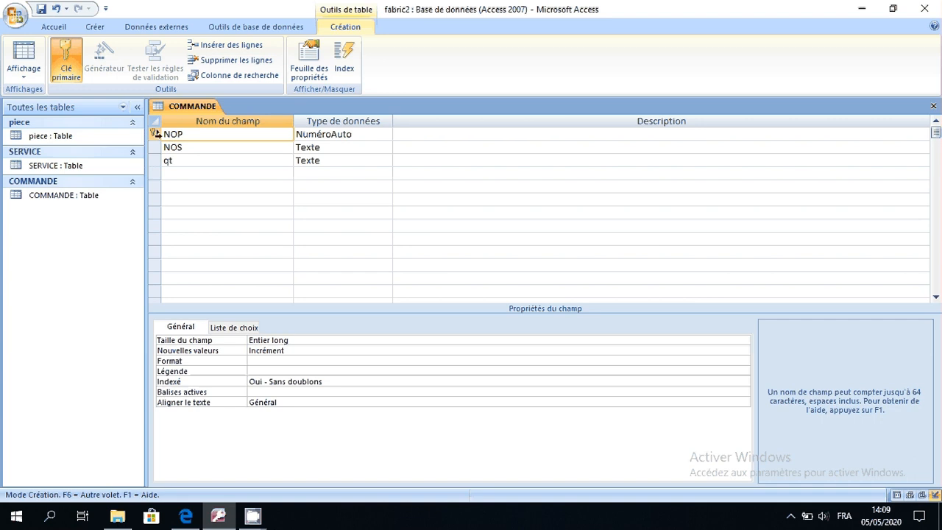
Step: Select the NOP and NOS rows together and define them as the COMMANDE table's composite primary key
left_click(156, 134)
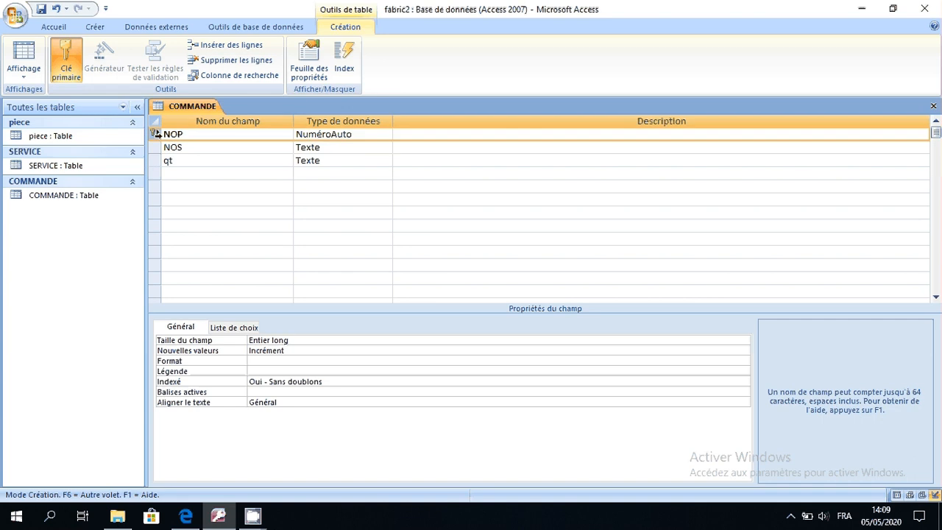
left_click(156, 147)
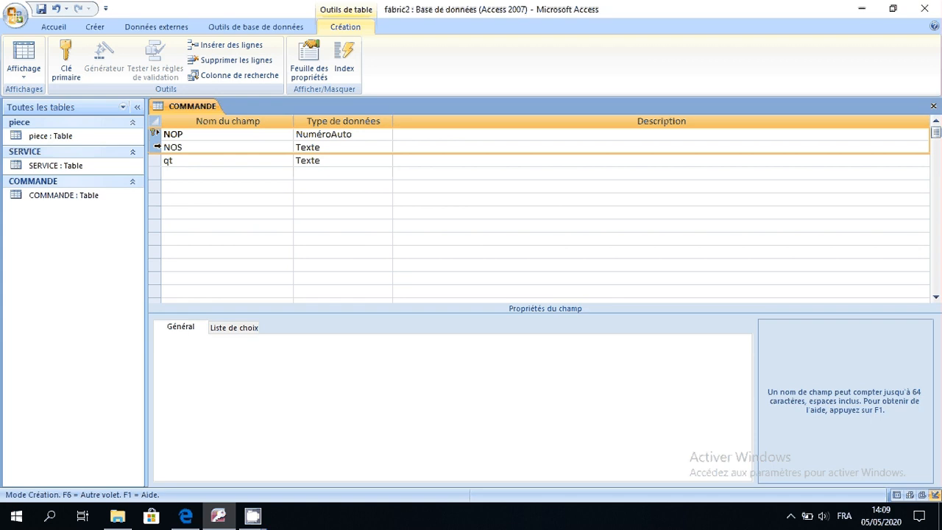
left_click(71, 75)
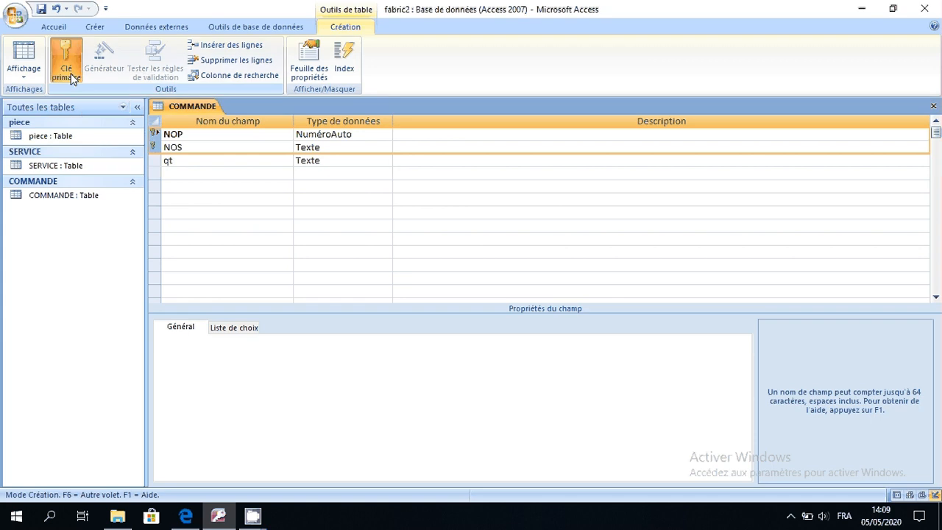
Step: Set the data type of the NOS, NOP and qt fields in the COMMANDE table to Numérique
left_click(382, 150)
left_click(385, 148)
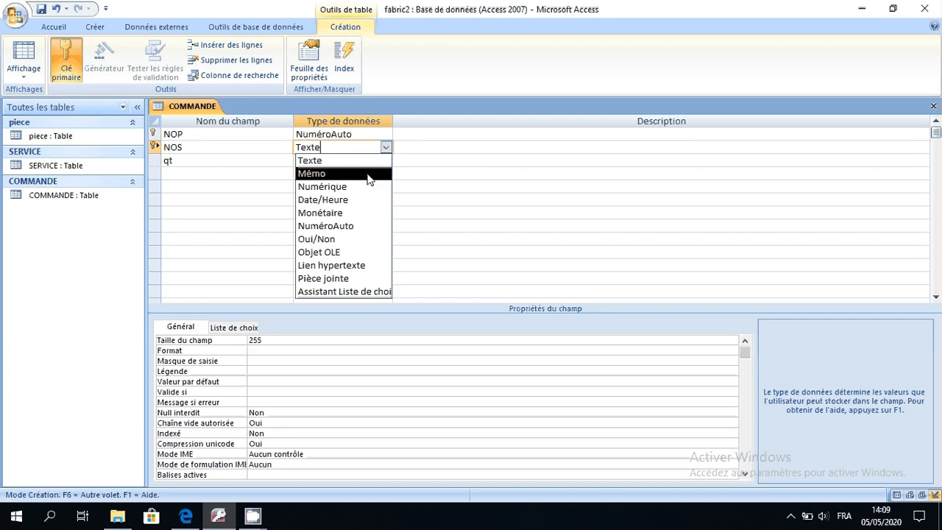
left_click(361, 187)
left_click(379, 133)
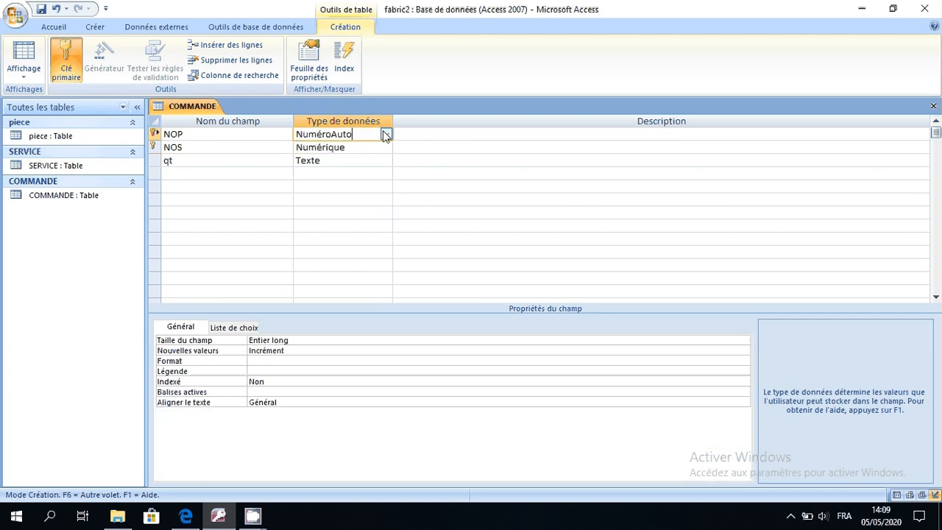
left_click(386, 134)
left_click(351, 179)
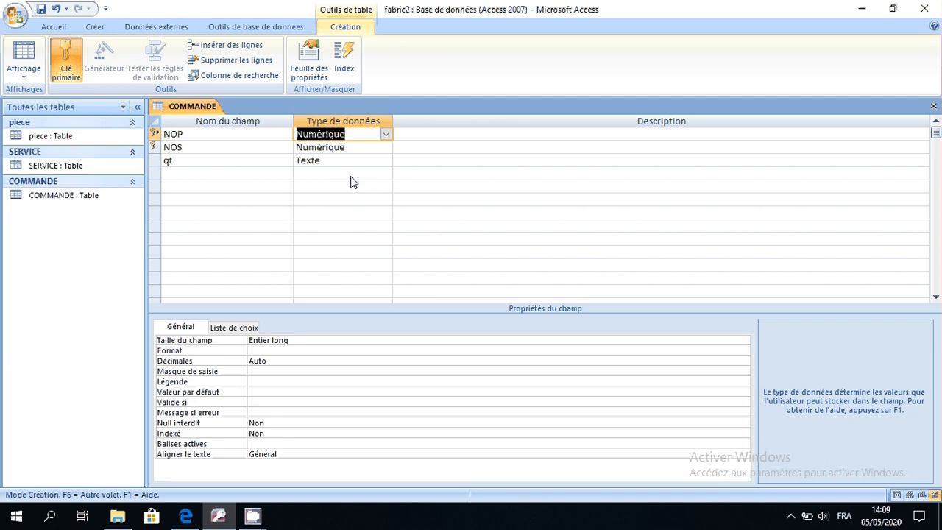
left_click(353, 161)
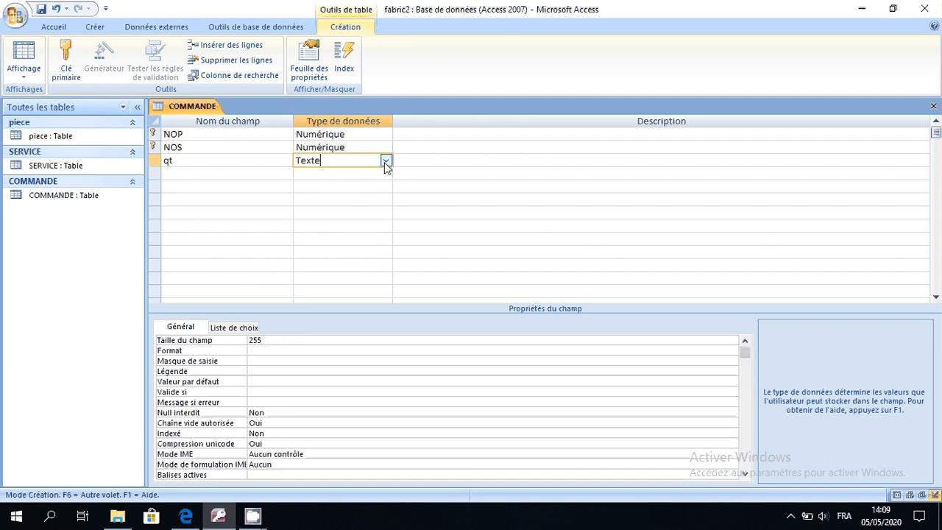
left_click(386, 160)
left_click(360, 200)
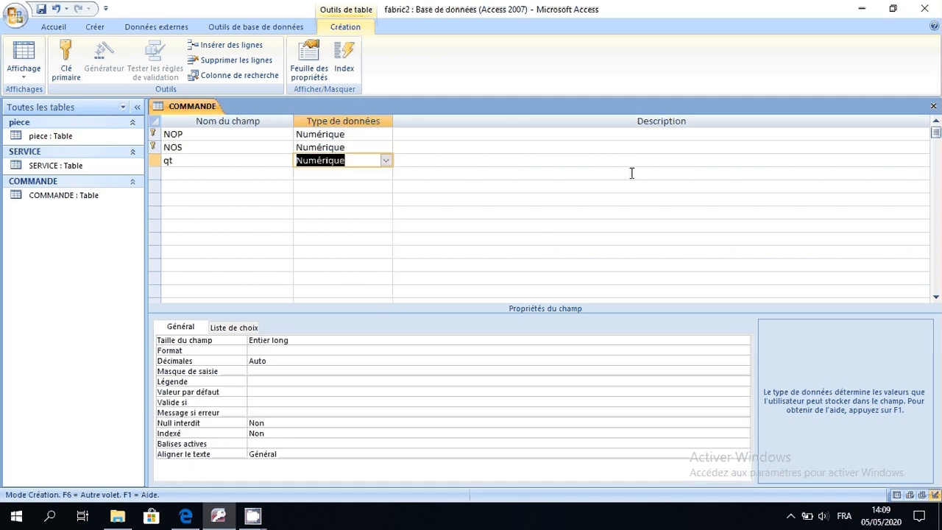
Step: Close the COMMANDE table's design and save the changes to its structure
left_click(932, 107)
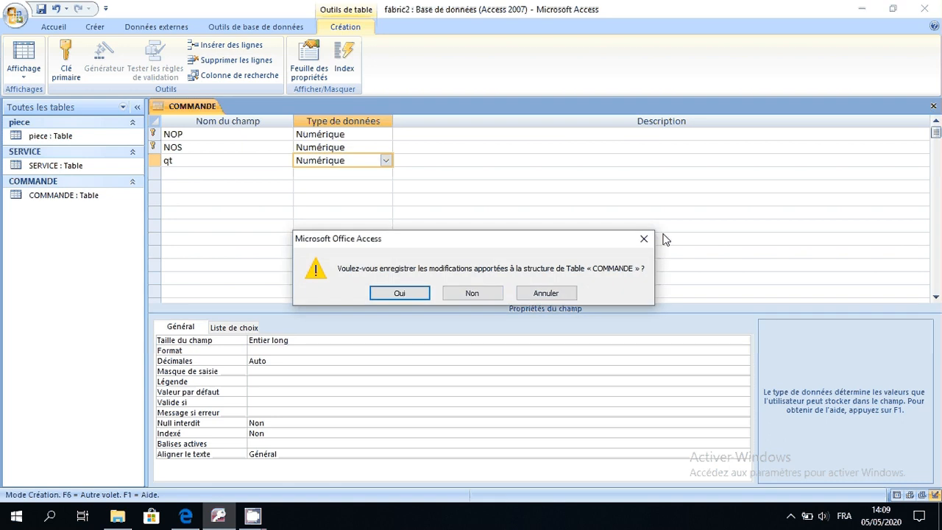
left_click(421, 292)
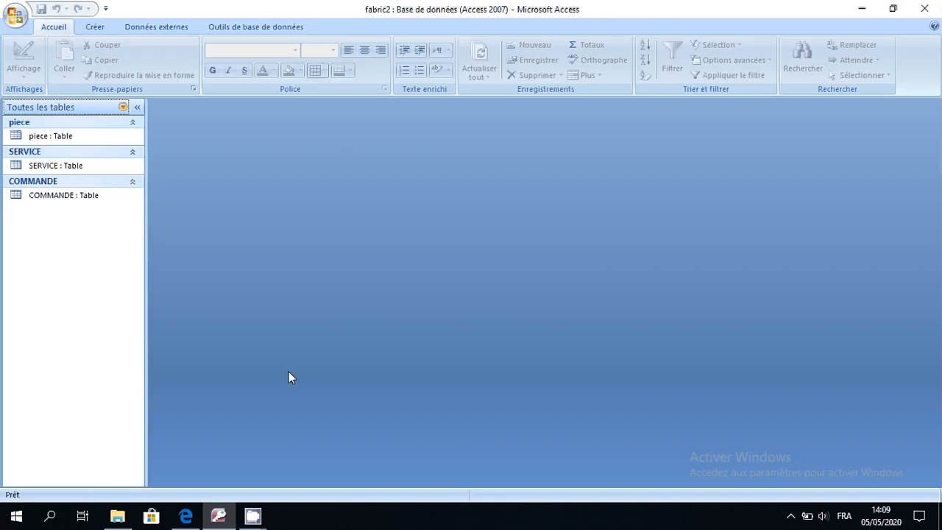
Step: Switch to the exercise PDF in Edge and review the instructions on relationships and the sample data for the three tables
left_click(189, 515)
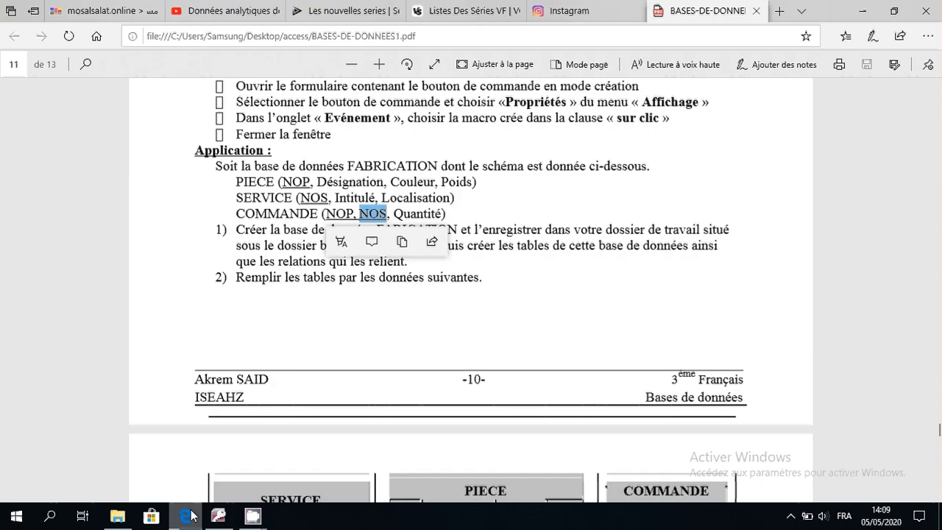
left_click(302, 340)
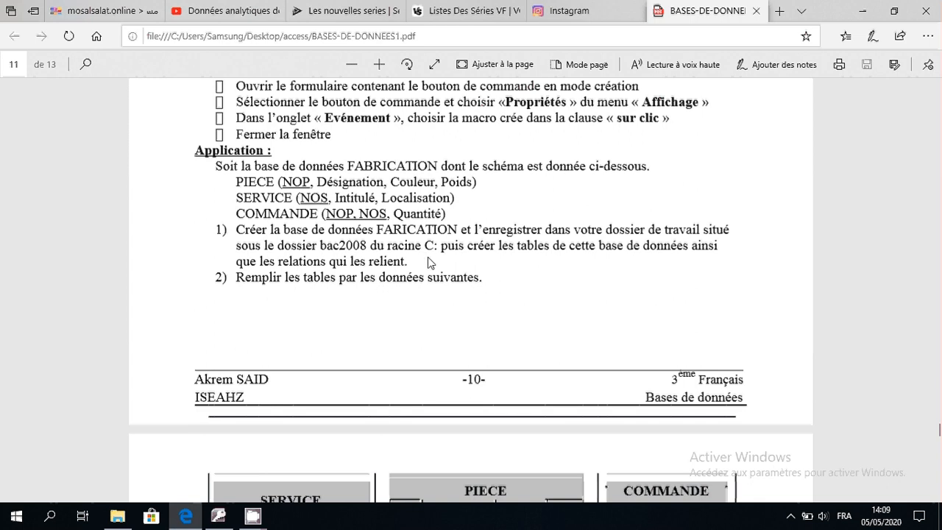
scroll(431, 262, "down", 5)
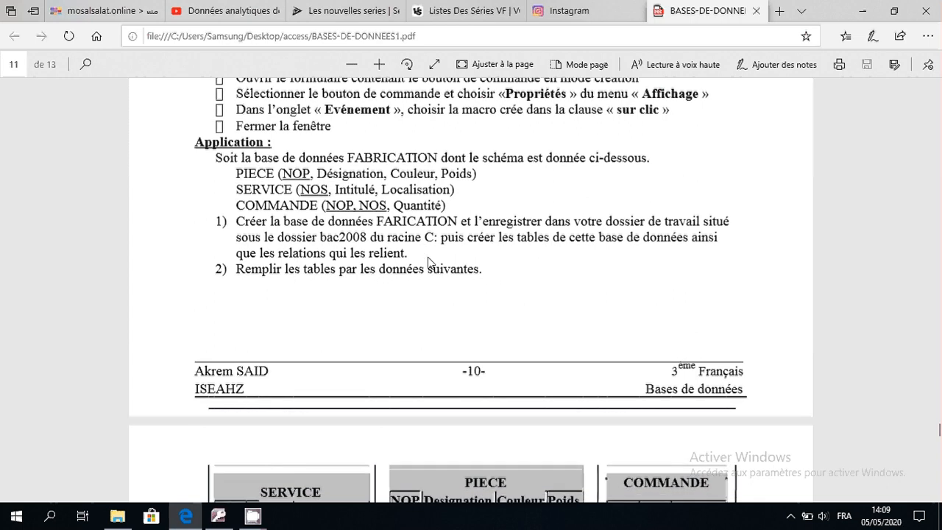
scroll(431, 263, "down", 1)
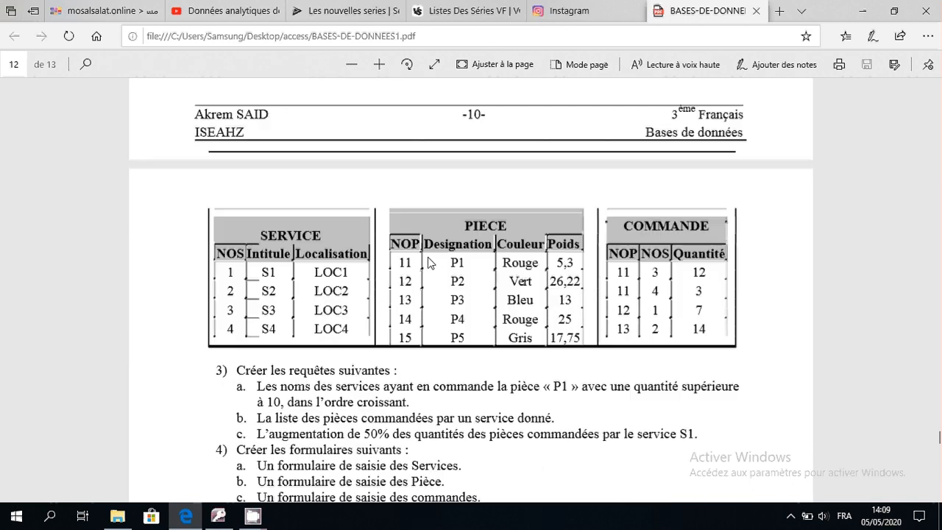
scroll(430, 263, "up", 3)
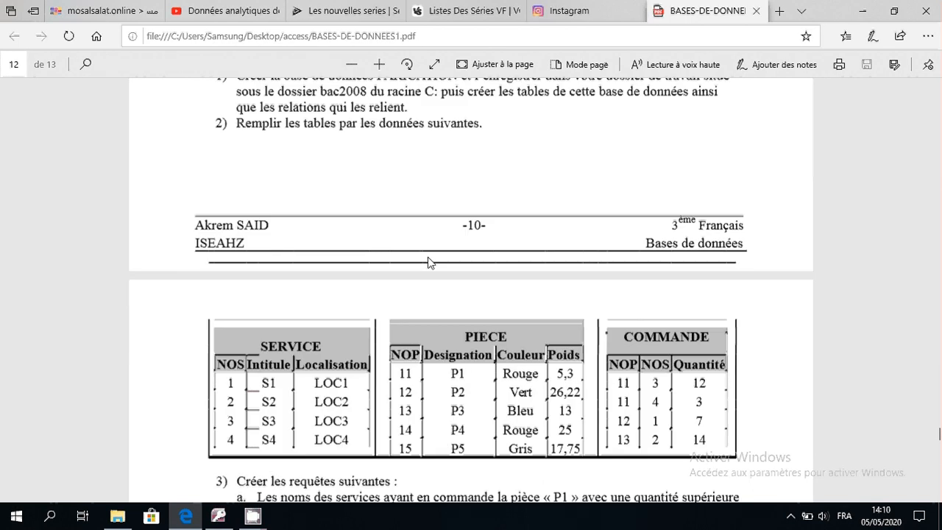
scroll(430, 263, "up", 2)
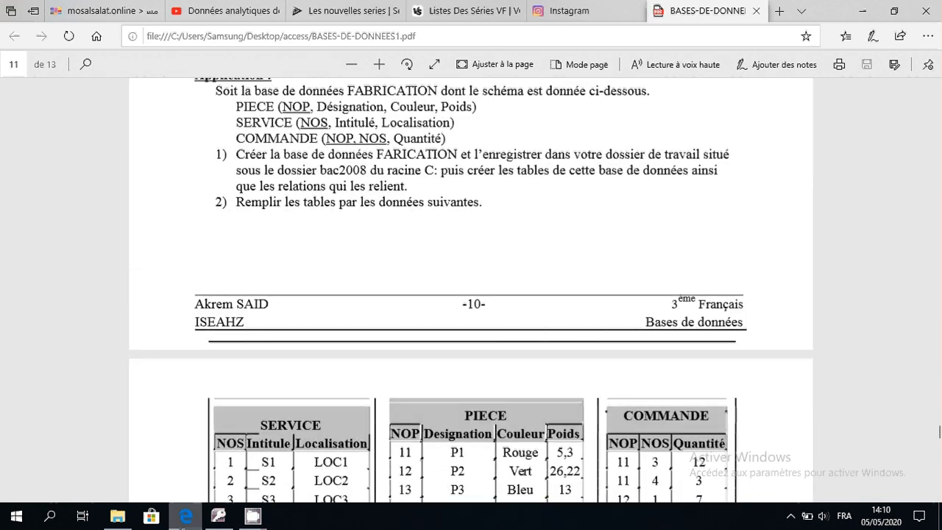
Step: Switch to Access, add the COMMANDE, piece and SERVICE tables to the relationships layout, and place COMMANDE below the other two
left_click(218, 515)
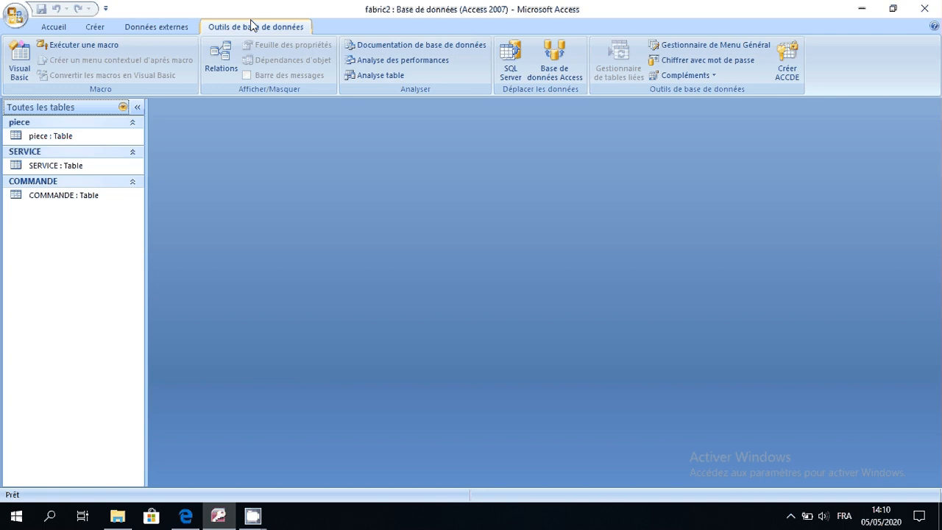
left_click(221, 60)
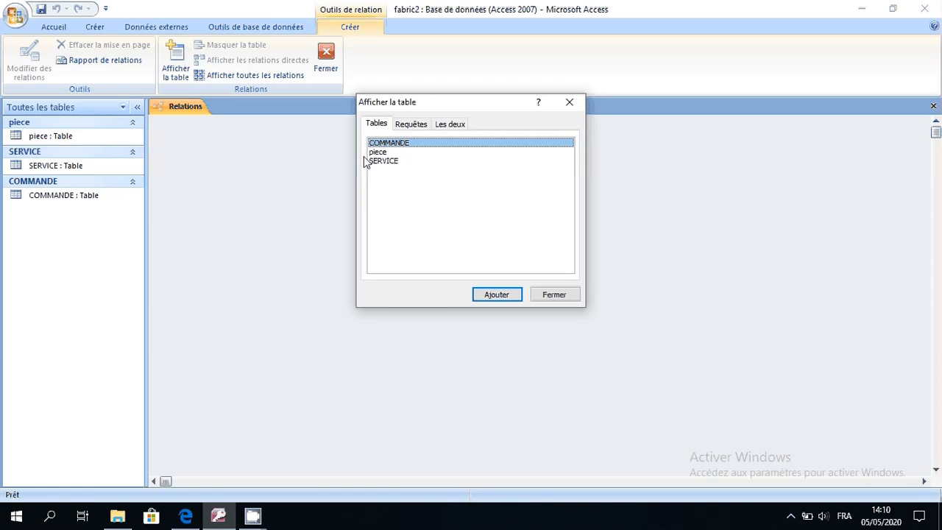
left_click(377, 161, "shift")
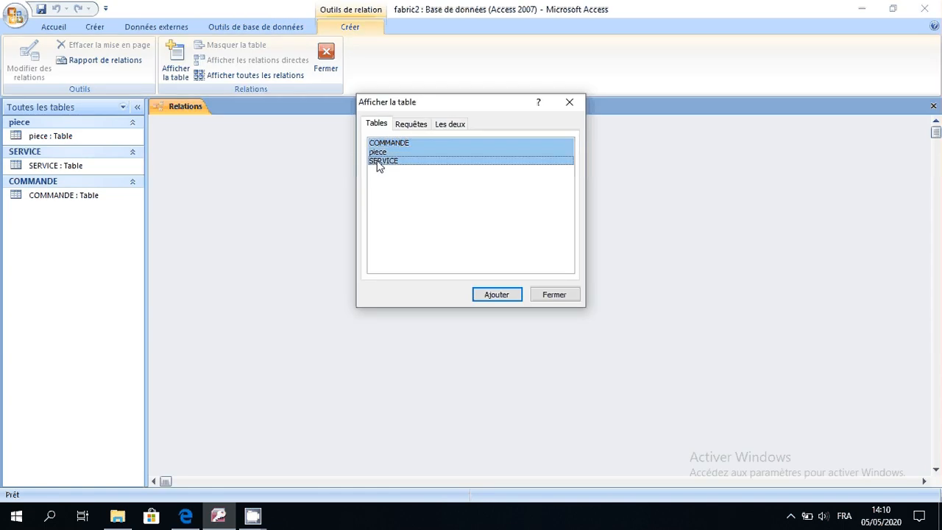
left_click(482, 295)
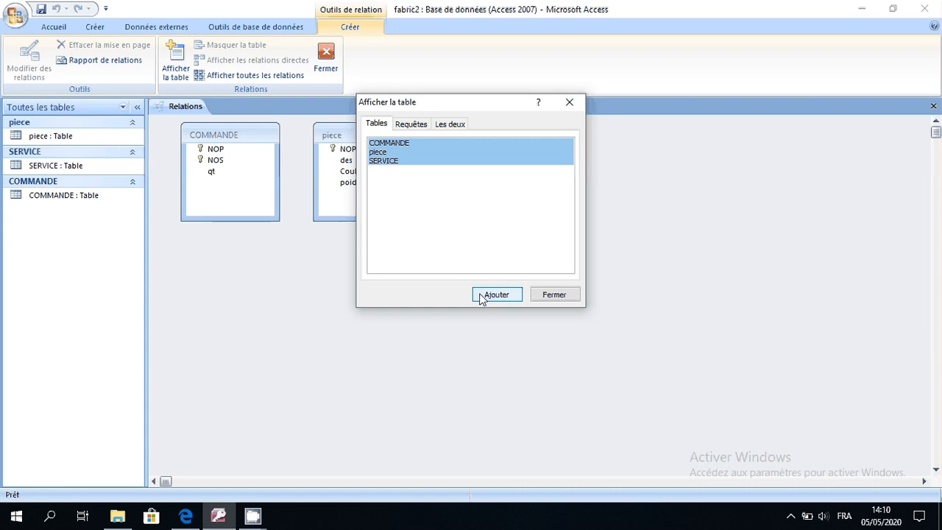
left_click(569, 102)
left_click(243, 152)
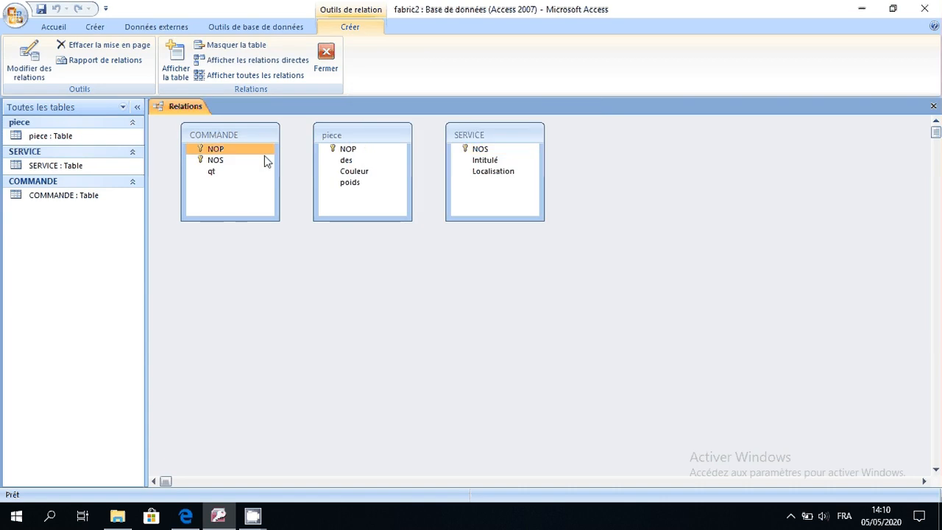
left_click_drag(252, 139, 427, 264)
Step: Create a relationship from piece's NOP to COMMANDE's NOP with referential integrity enforced
left_click(339, 150)
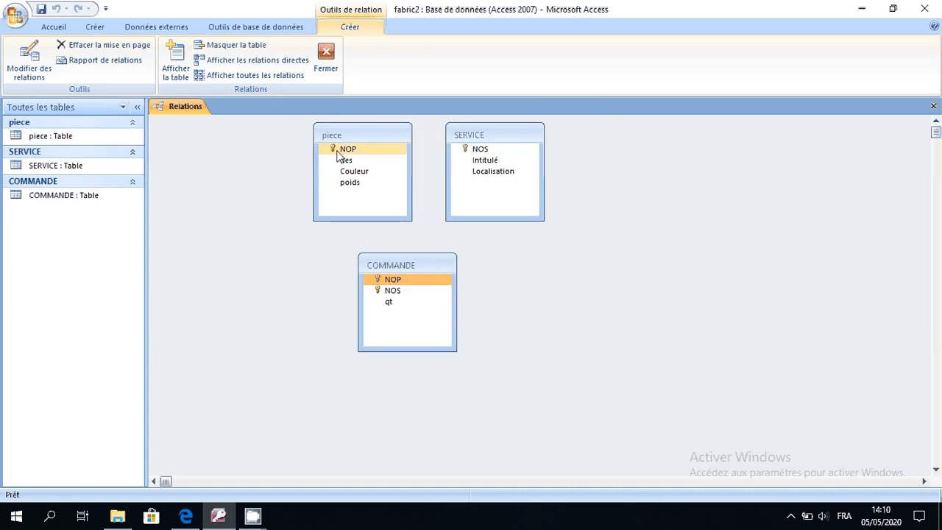
left_click_drag(338, 152, 382, 282)
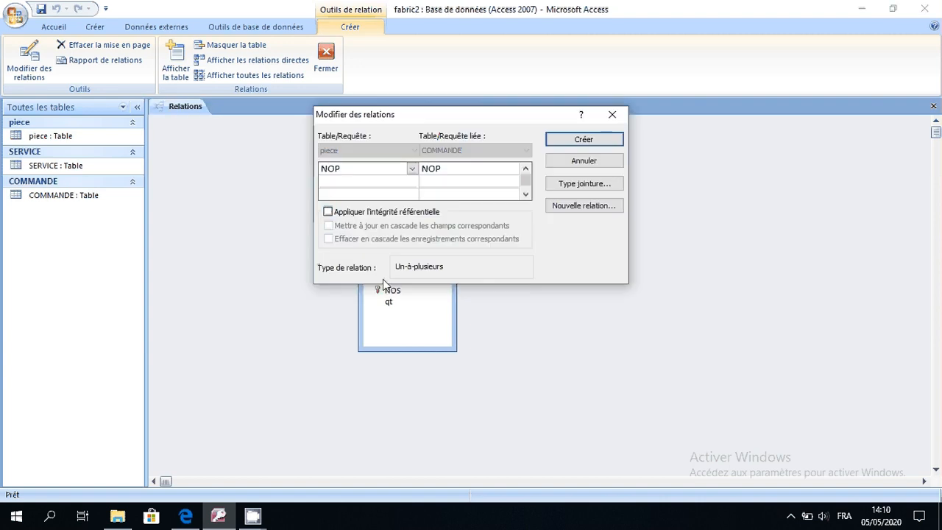
left_click(328, 212)
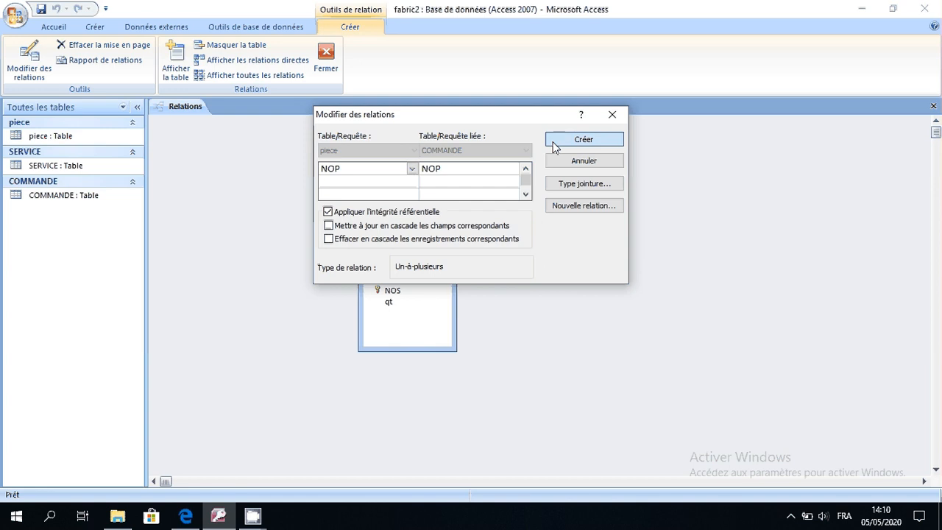
left_click(553, 142)
Step: Relate SERVICE's NOS to COMMANDE's NOS with referential integrity enforced, and save and close the relationships layout
left_click_drag(483, 153, 404, 293)
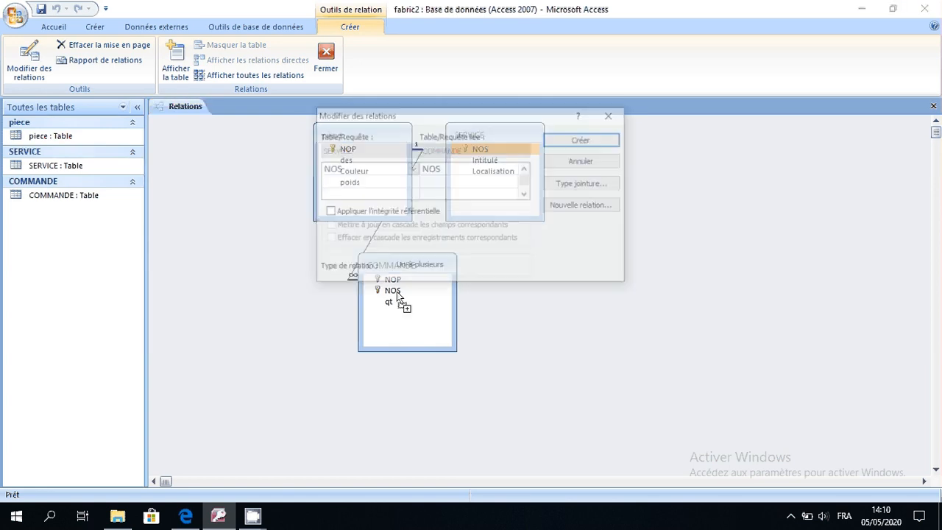
left_click(328, 212)
left_click(569, 143)
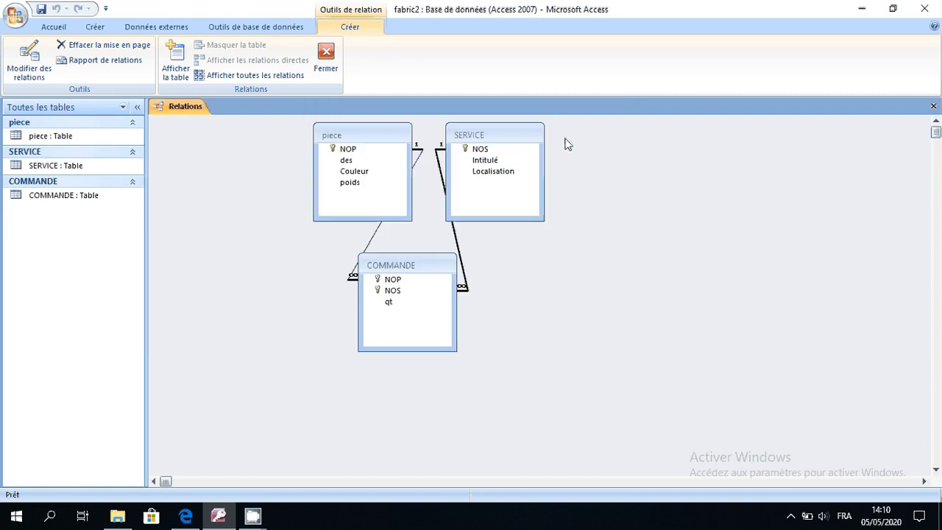
left_click(933, 106)
left_click(401, 293)
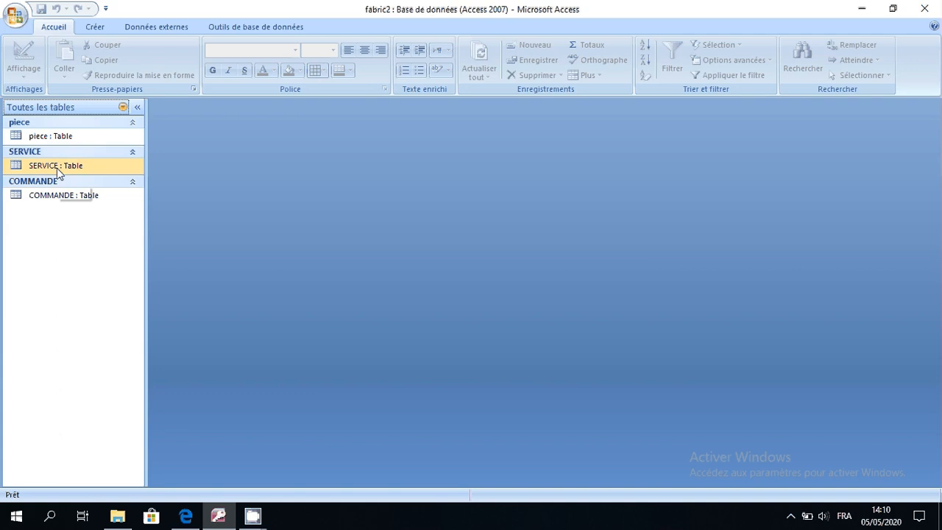
Step: Open the piece table and enter its first record with des T1, Couleur rouge and poids 34
left_click(54, 142)
double_click(54, 141)
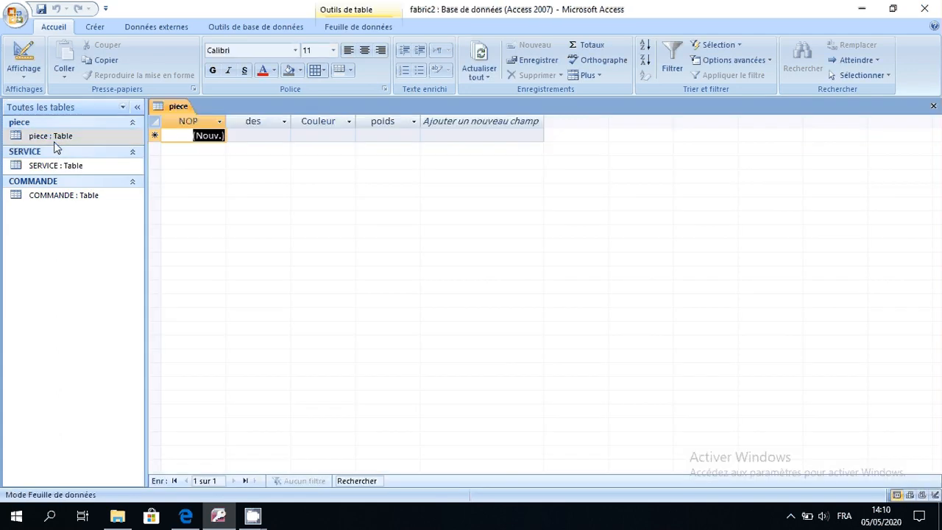
left_click(248, 137)
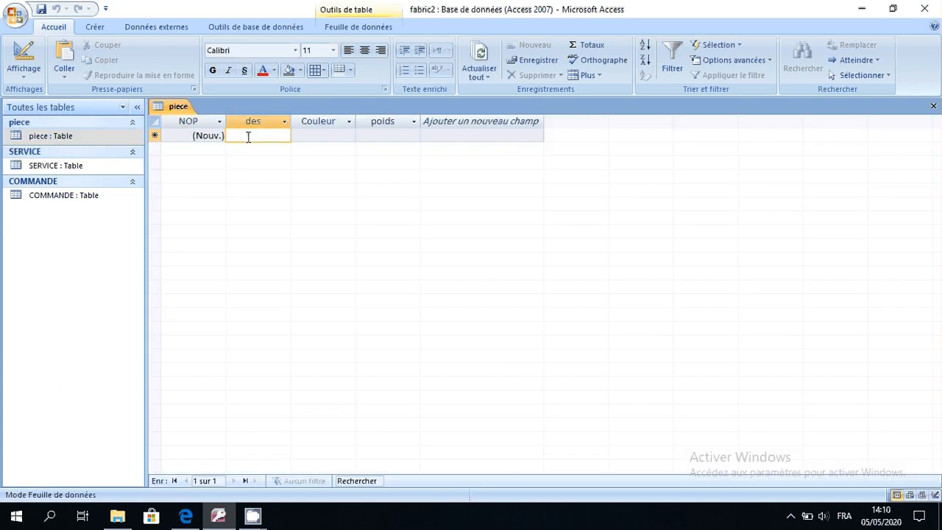
type("T1")
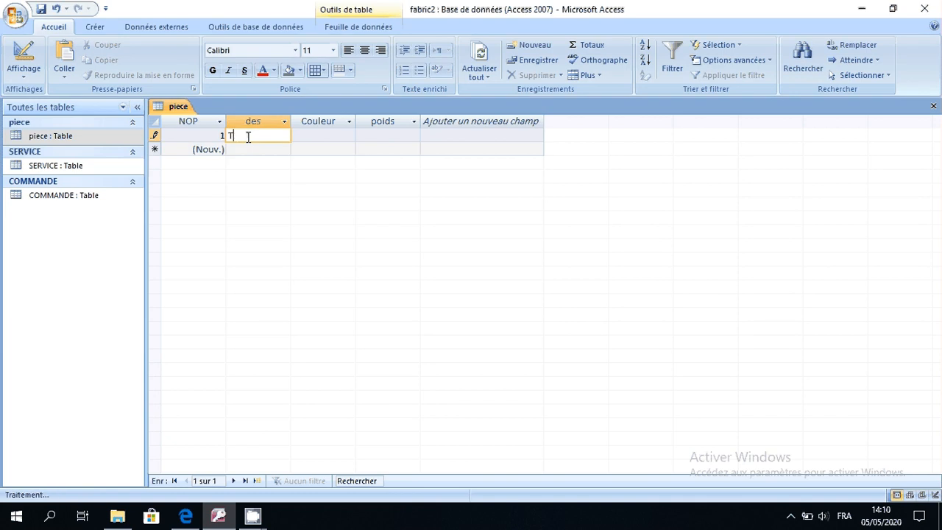
left_click(304, 134)
type("ro")
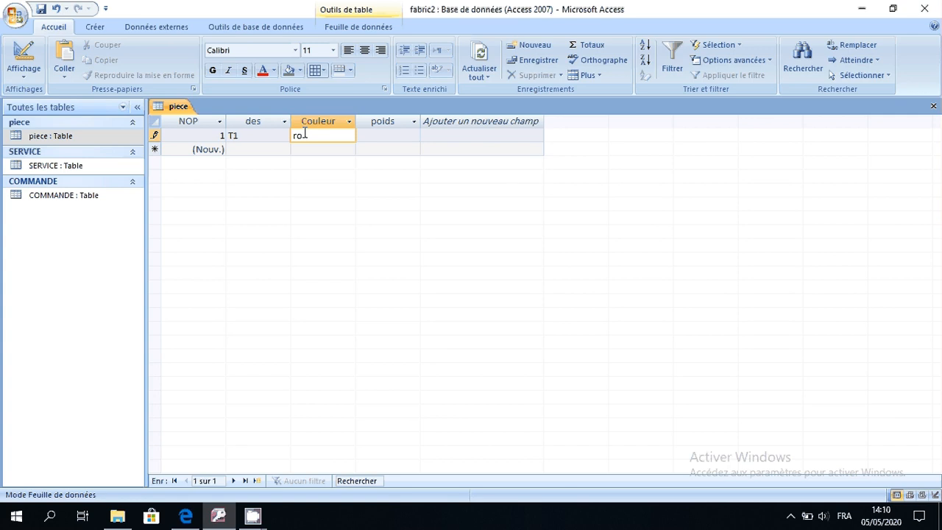
type("uge")
left_click(393, 134)
type("34")
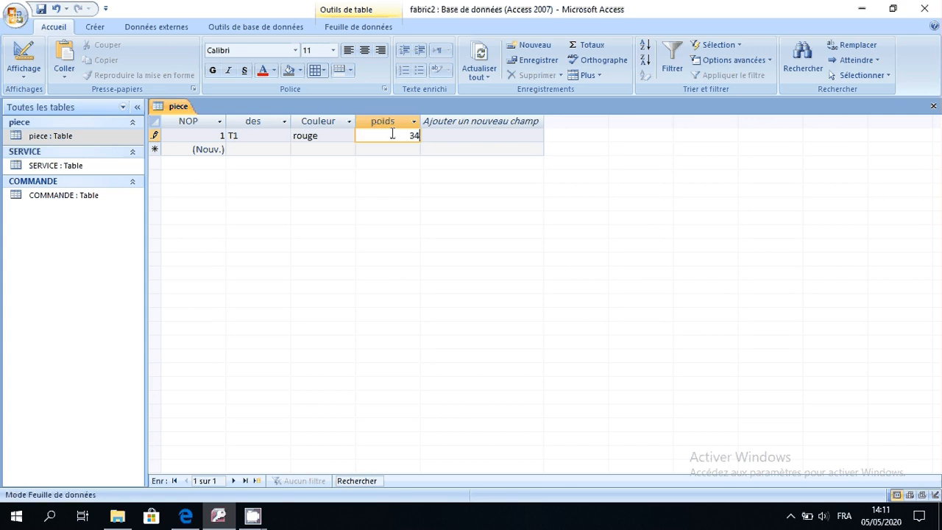
Step: Enter the piece table's second record with des T2, Couleur noir and poids 2
left_click(251, 148)
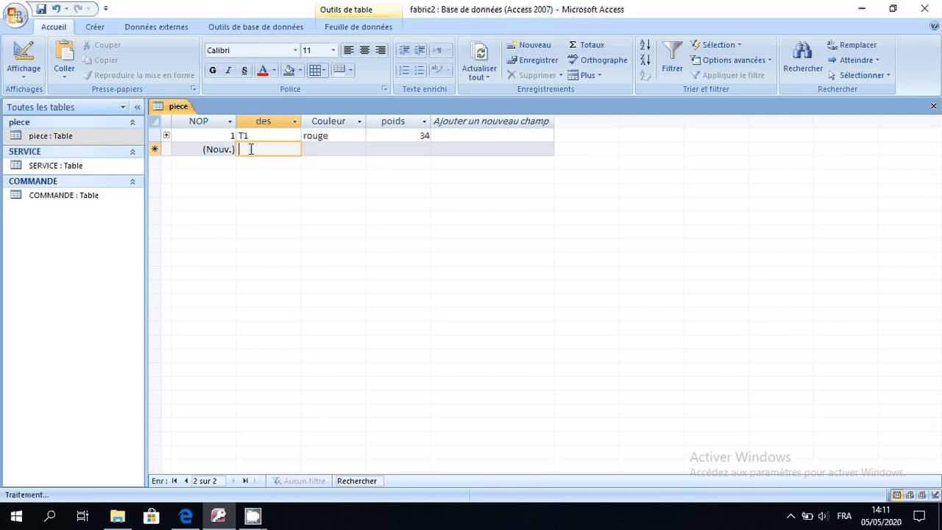
type("T2")
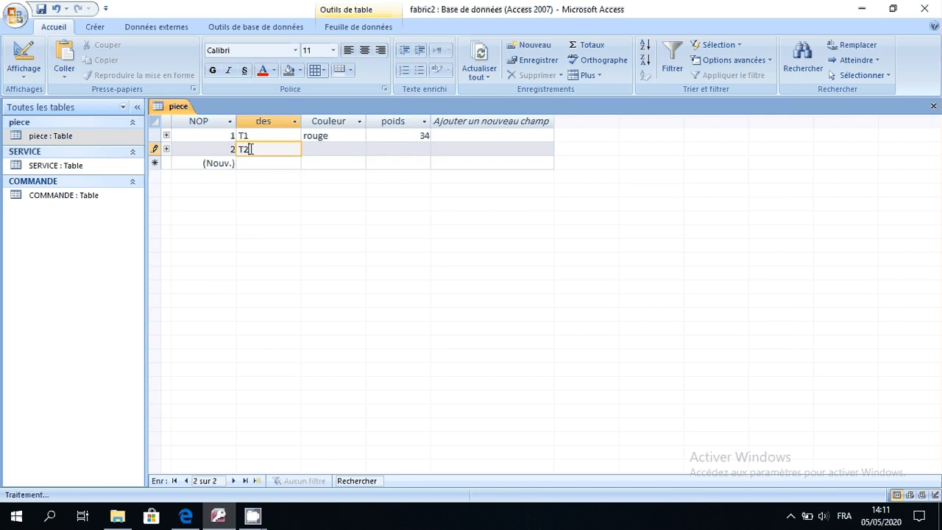
left_click(323, 149)
type("bl")
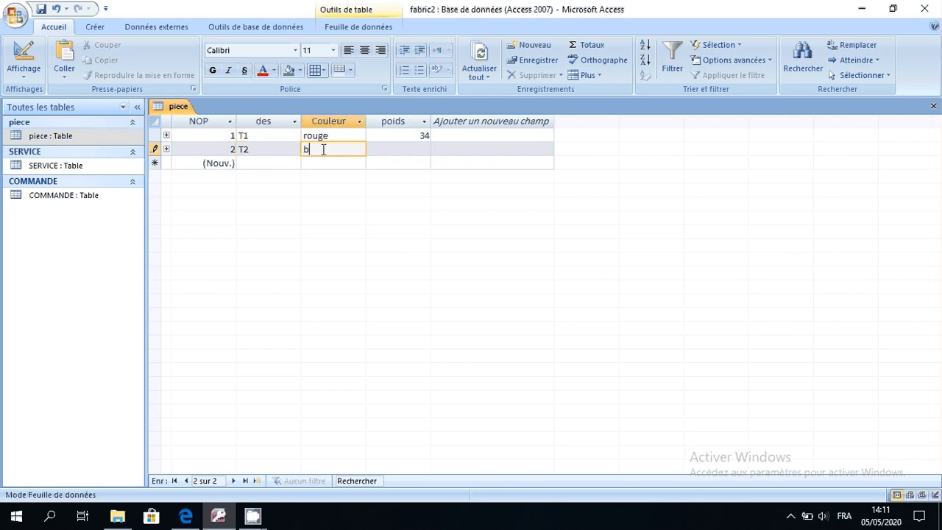
key("BackSpace")
key("BackSpace")
type("noir")
left_click(403, 152)
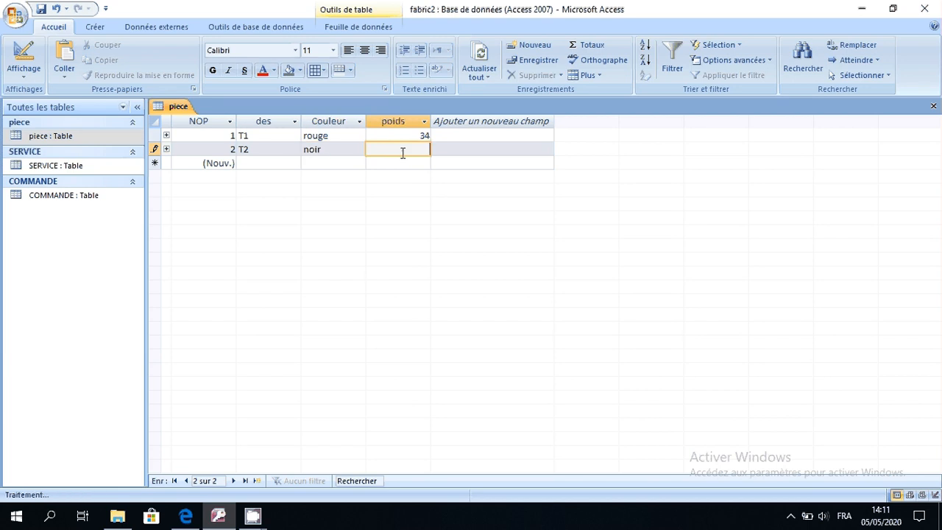
type("2")
Step: Enter the piece table's third record with des T3, Couleur rose and poids 1,6, and close the table
left_click(266, 163)
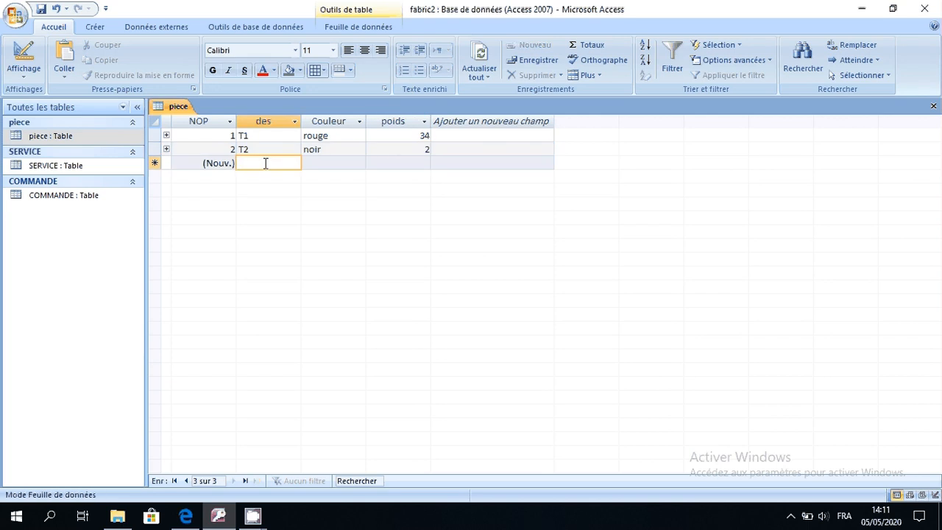
type("T")
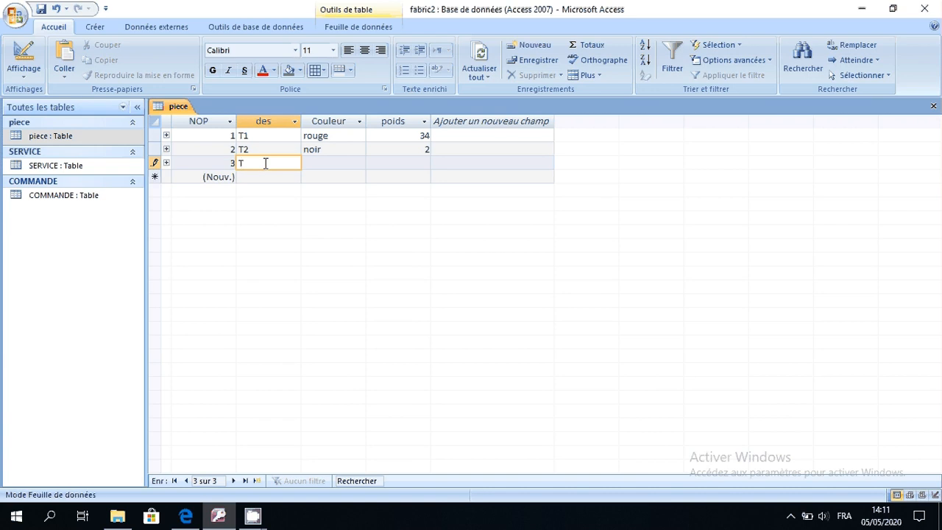
type("3")
left_click(332, 164)
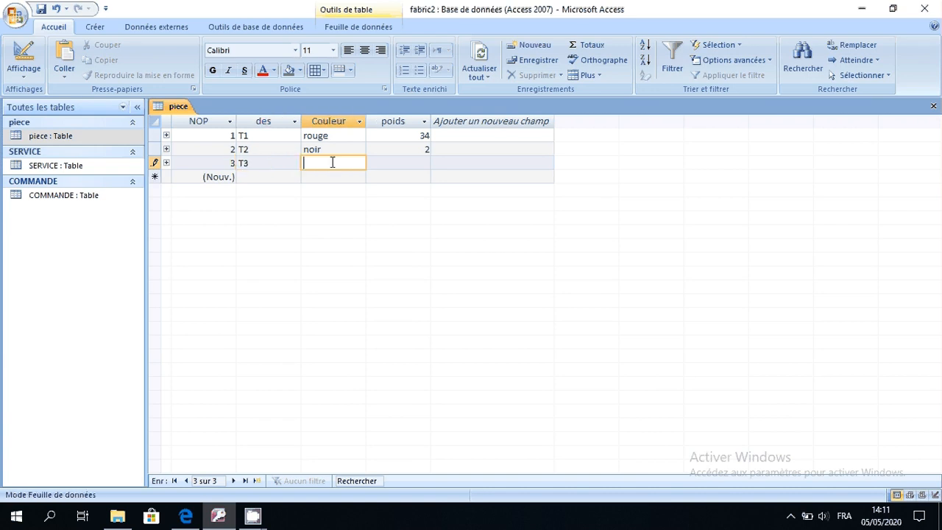
type("rose")
left_click(419, 163)
type("1,")
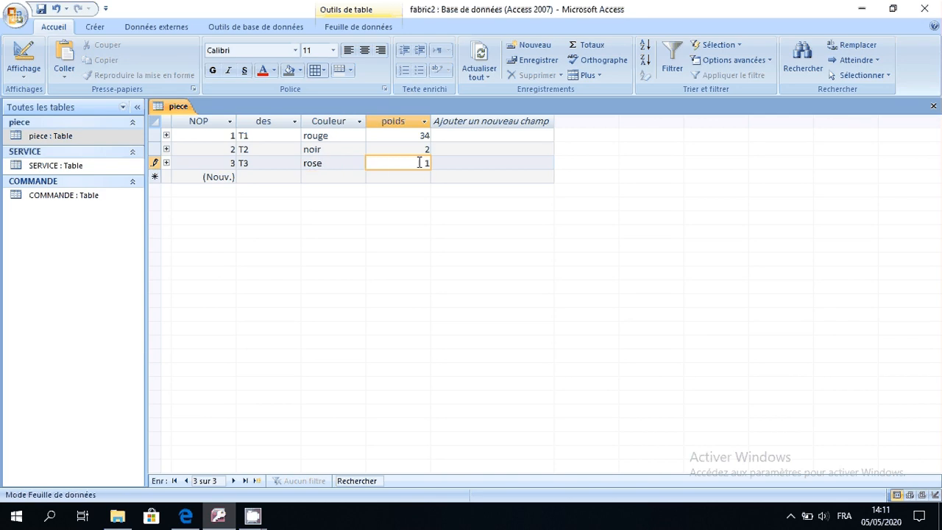
type("6")
left_click(934, 108)
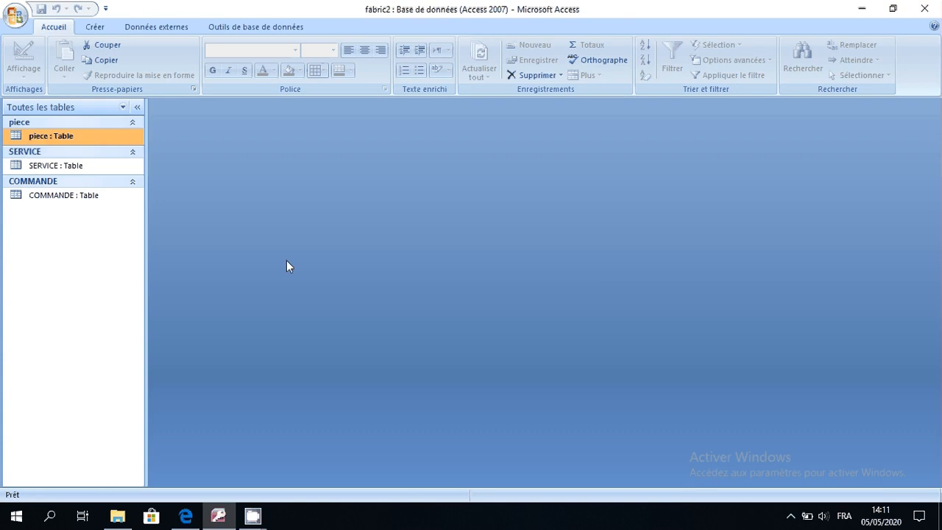
Step: Open the SERVICE table and enter its first record with Intitulé S1 and Localisation rabat
double_click(83, 167)
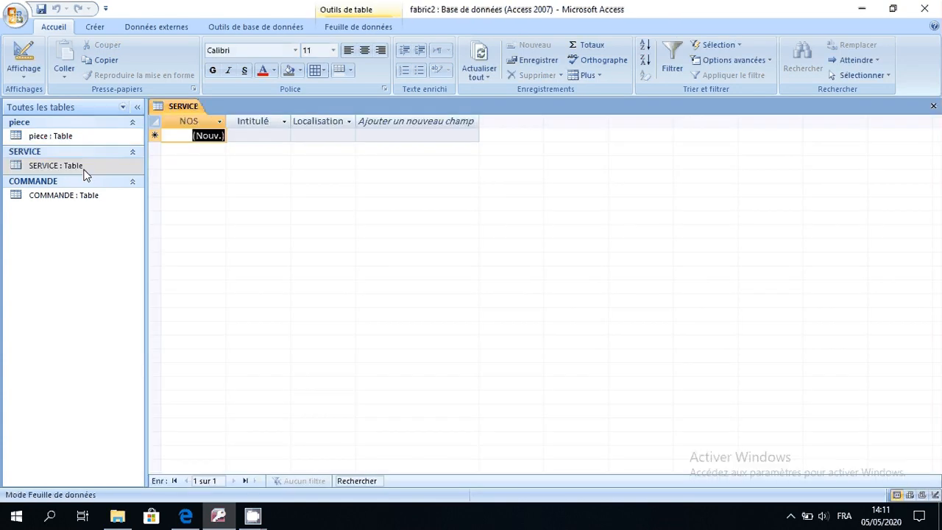
left_click(254, 137)
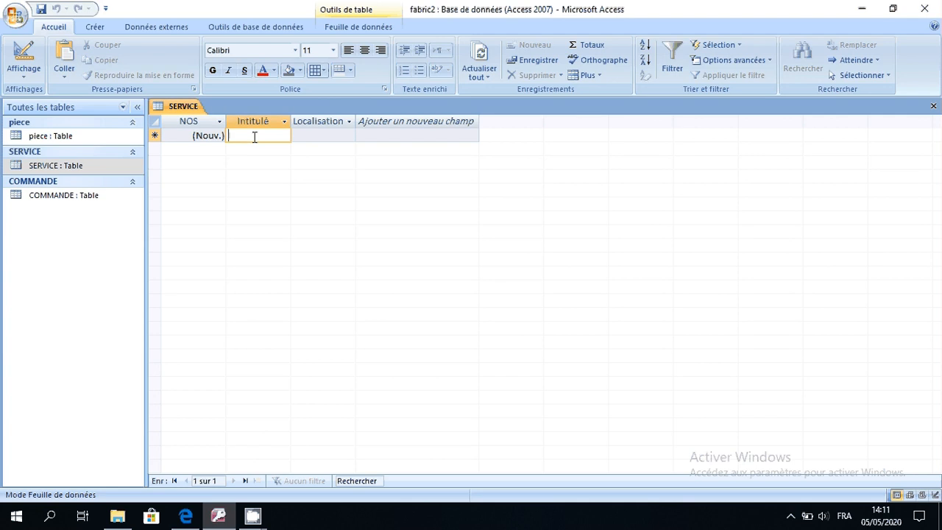
type("S1")
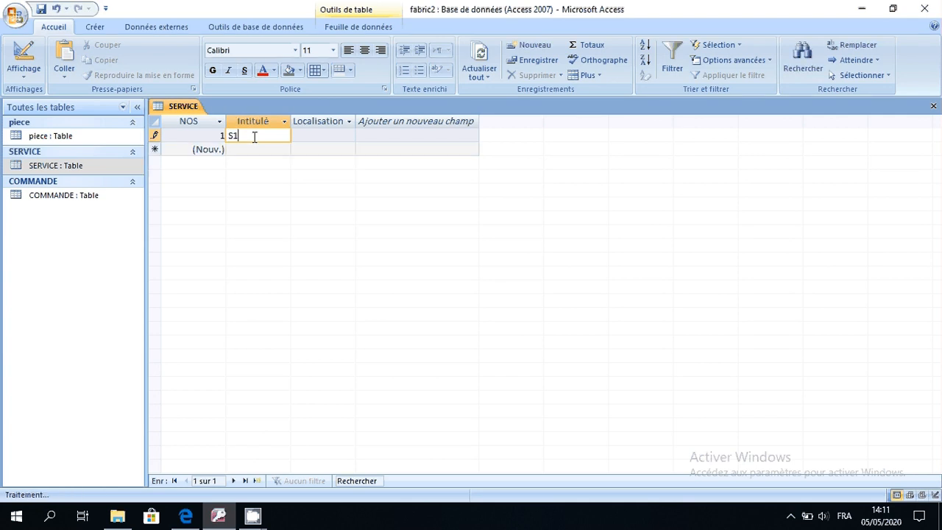
left_click(322, 135)
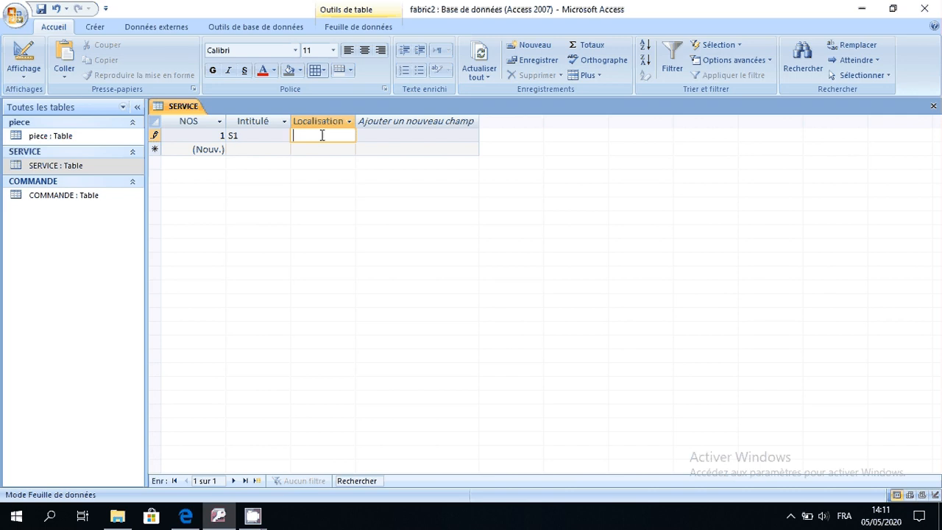
type("rabat")
Step: Enter the SERVICE table's second record with Intitulé S2 and Localisation tiflet
left_click(232, 154)
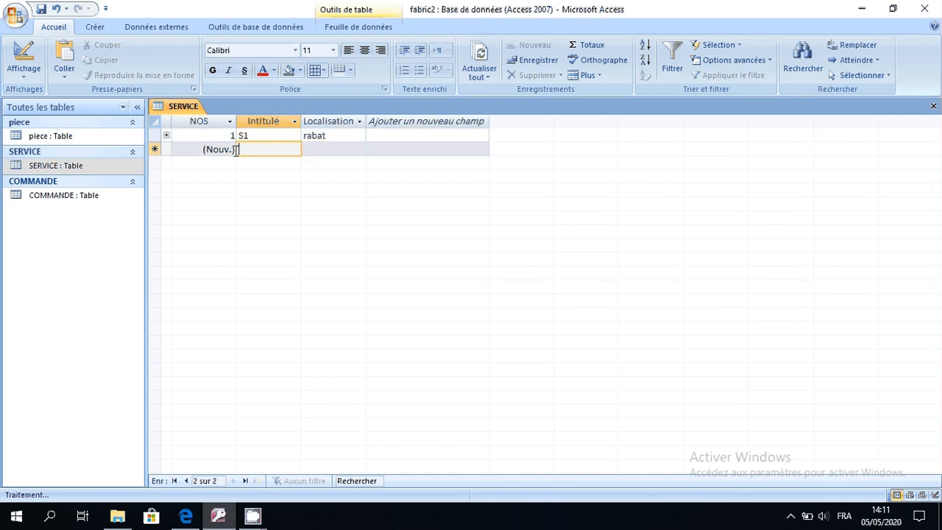
type("S2")
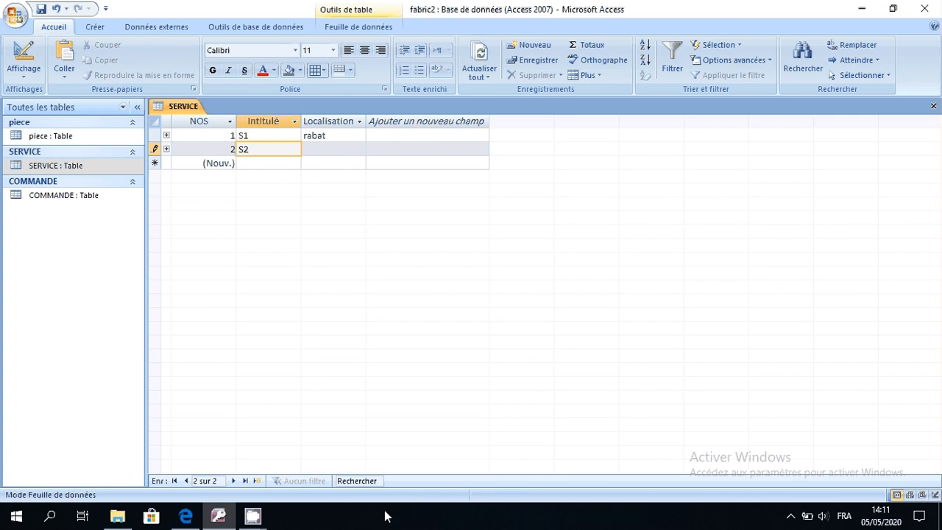
left_click(327, 150)
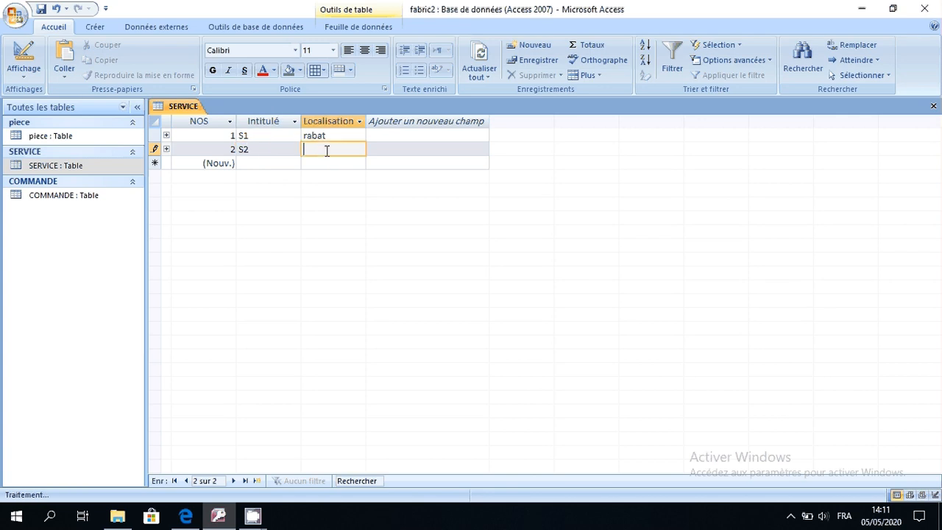
type("tiflet")
Step: Enter the SERVICE table's third record with Intitulé S3 and Localisation fes, and close the table
left_click(259, 165)
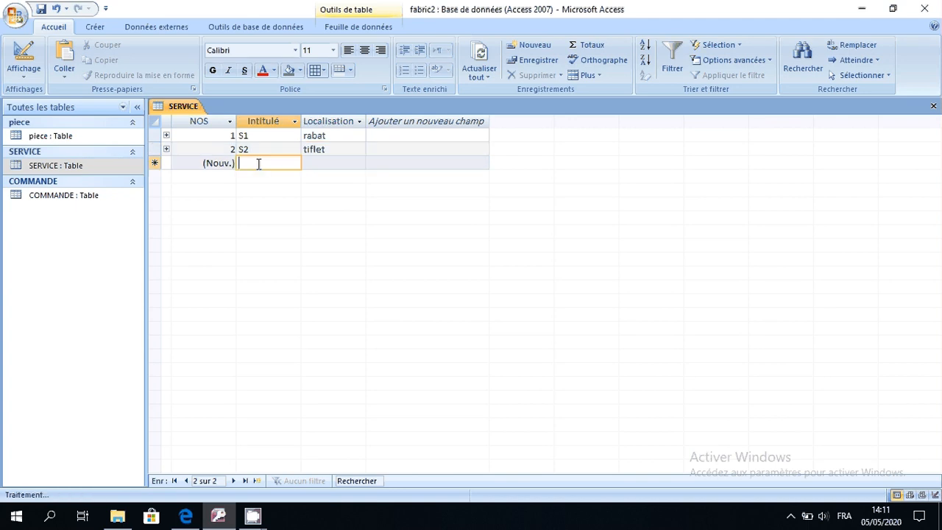
type("S3")
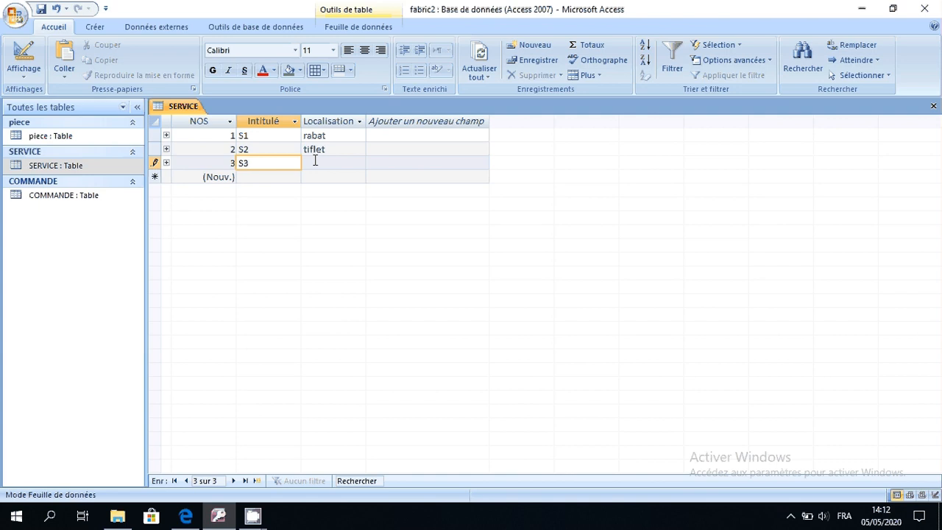
left_click(315, 162)
type("fes")
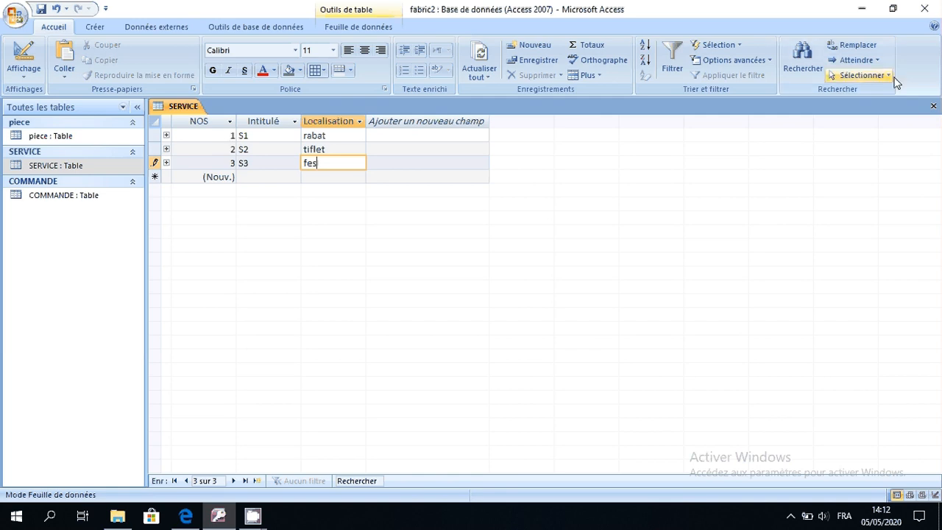
left_click(934, 106)
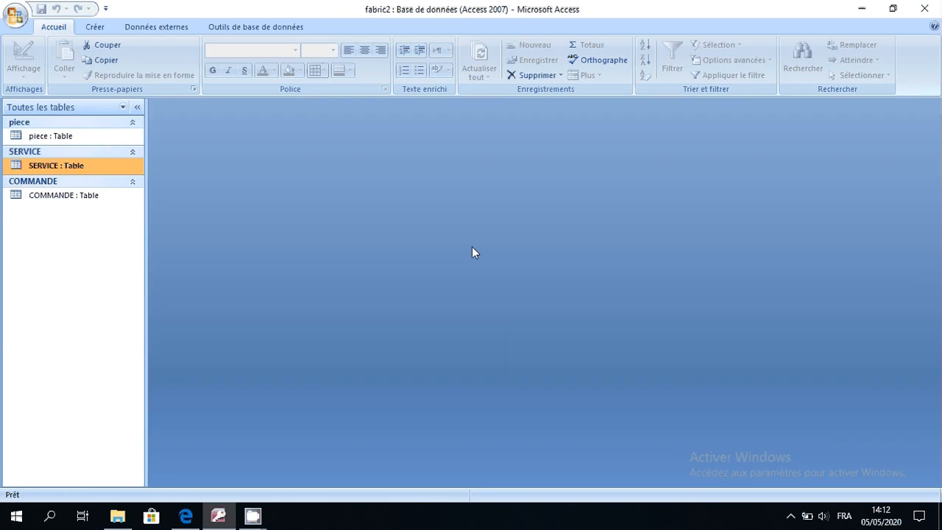
Step: Open the COMMANDE table and enter its first record with NOP 1, NOS 1 and qt 43
double_click(104, 197)
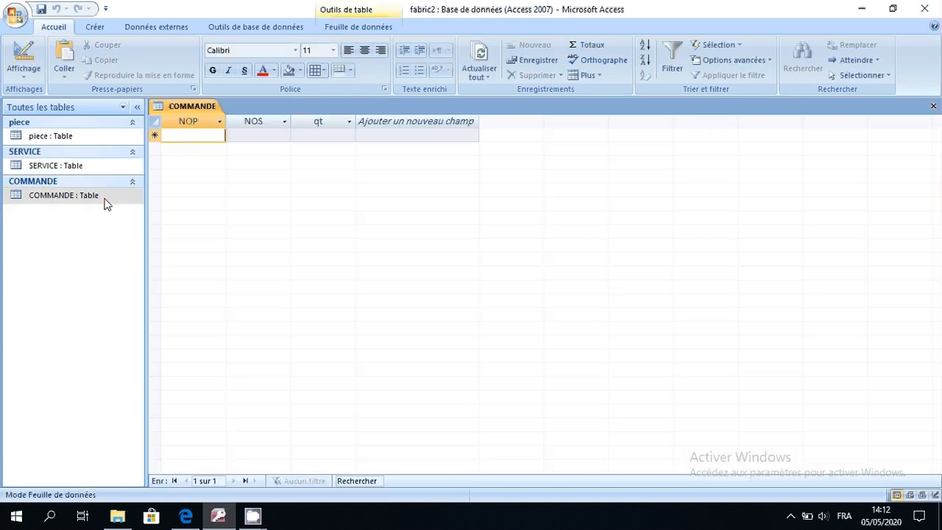
type("1")
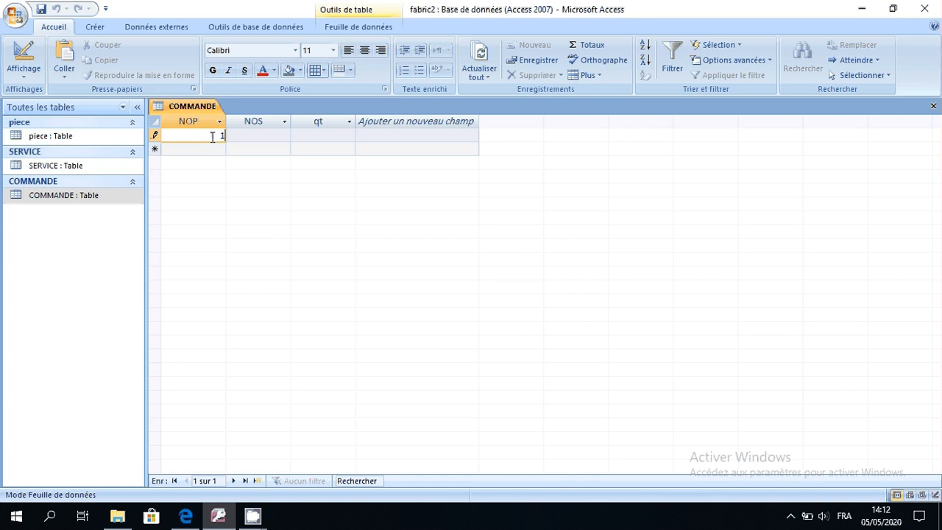
left_click(247, 136)
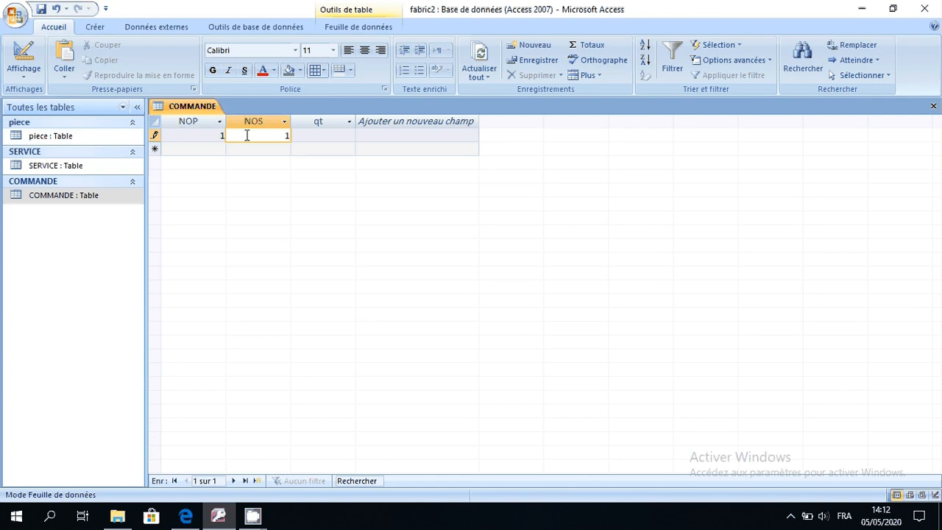
left_click(322, 135)
type("43")
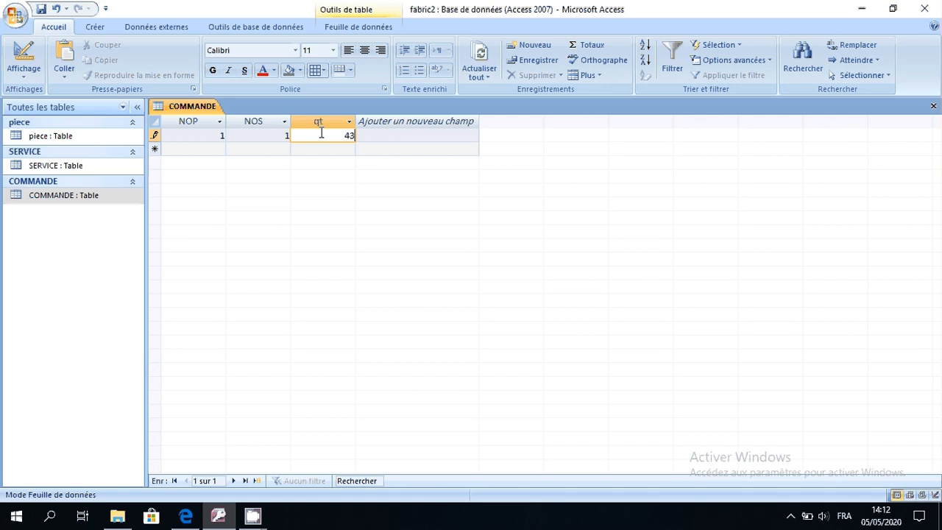
Step: Enter the COMMANDE table's second record with NOP 1, NOS 2 and qt 65
left_click(223, 150)
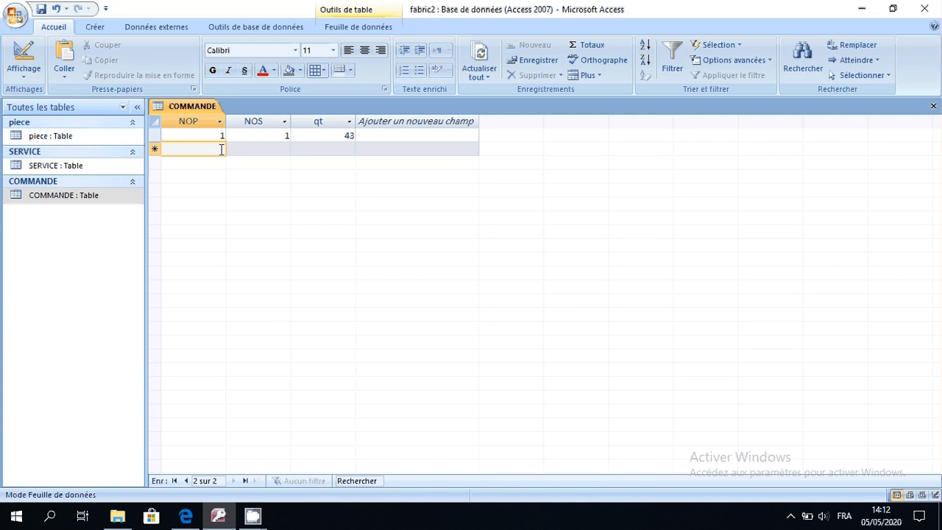
type("1")
left_click(256, 151)
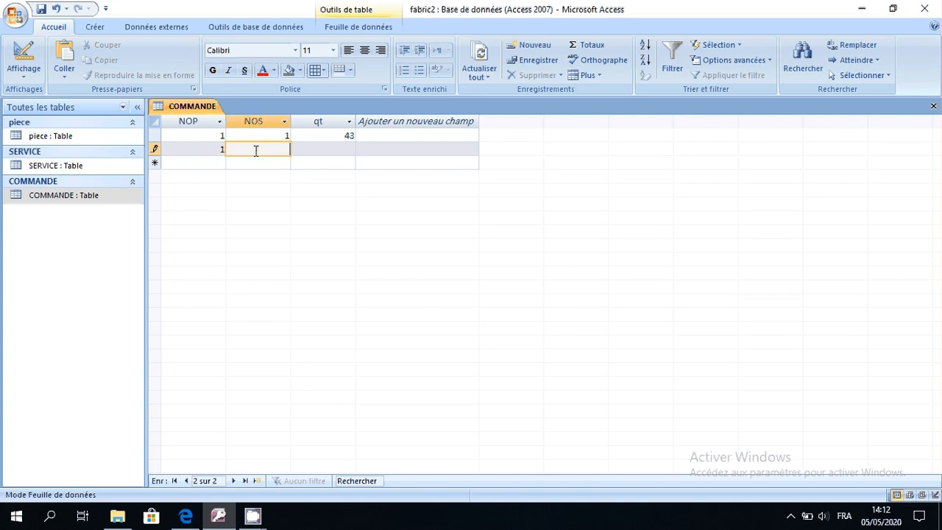
type("2")
left_click(315, 149)
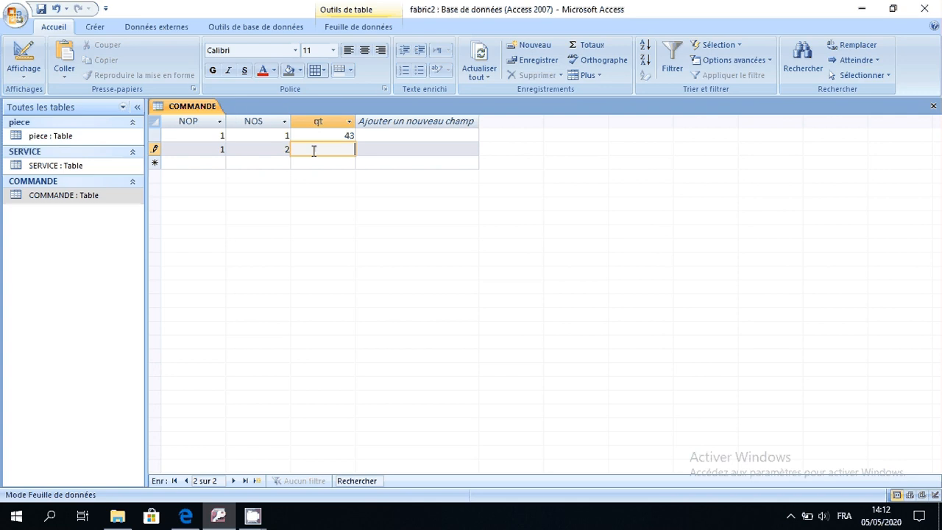
type("65")
Step: Enter the COMMANDE table's third record with NOP 2, NOS 3 and qt 566
left_click(217, 162)
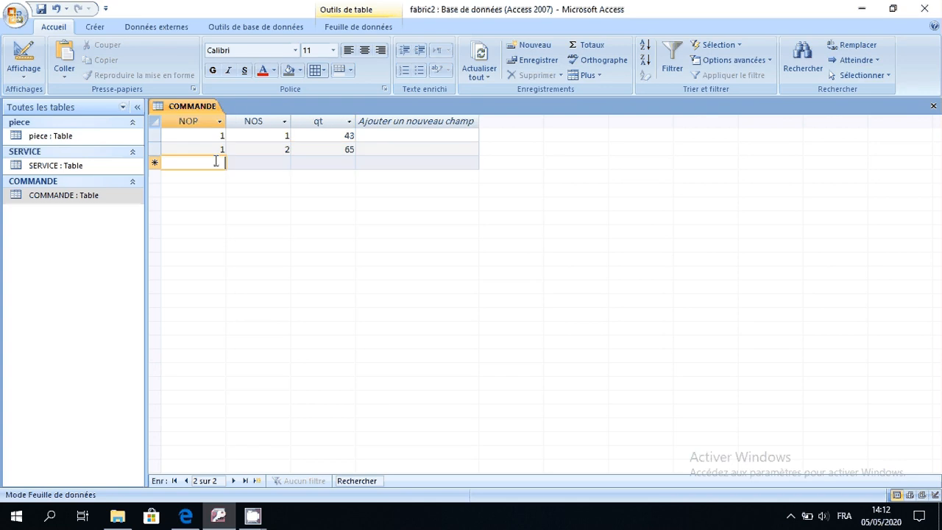
type("2")
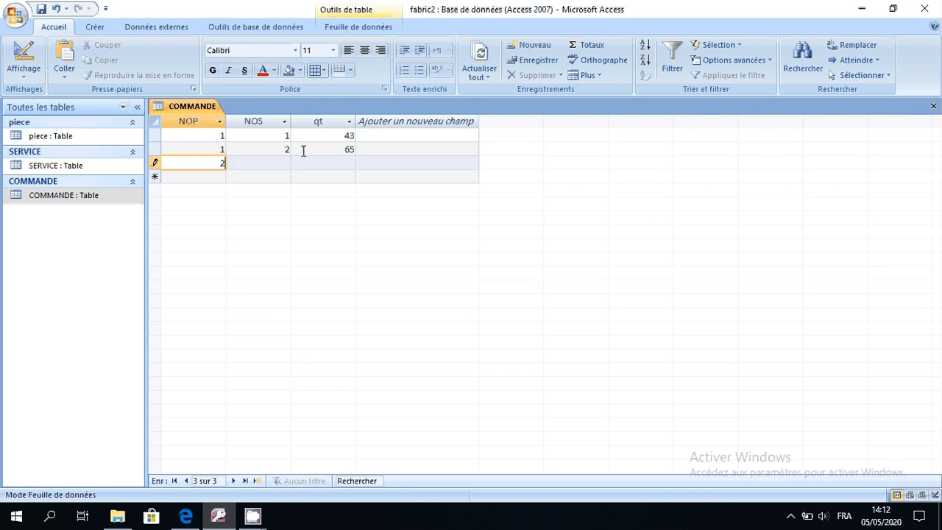
left_click(284, 164)
type("3")
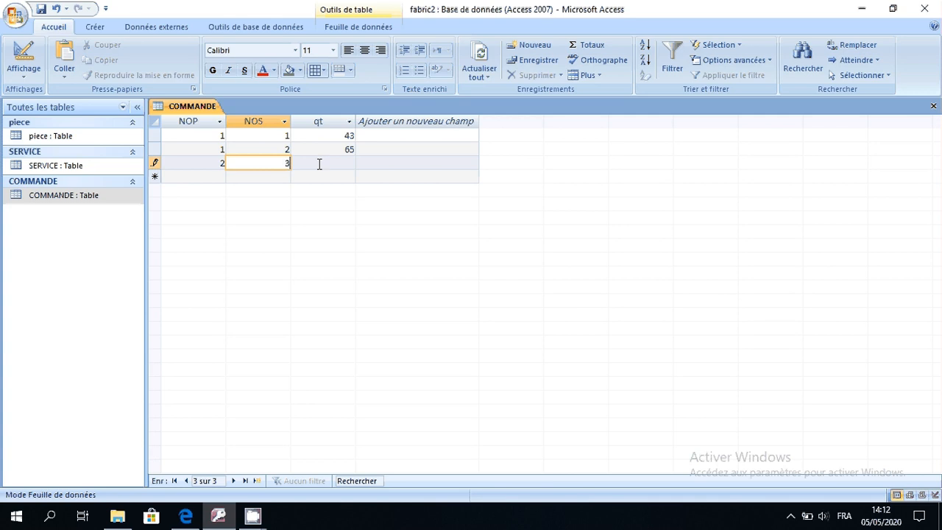
left_click(319, 164)
type("566")
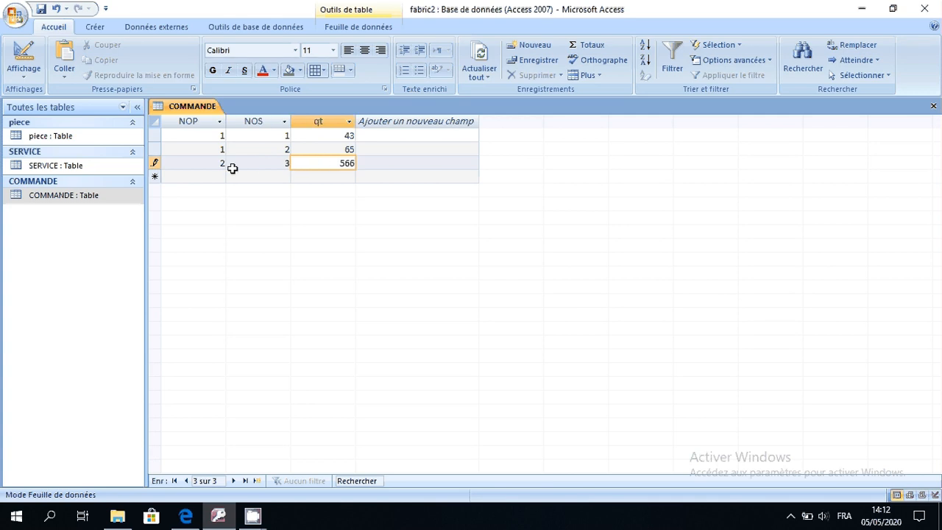
Step: Enter the COMMANDE table's fourth record with NOP 2, NOS 2 and qt 5
left_click(221, 175)
type("2")
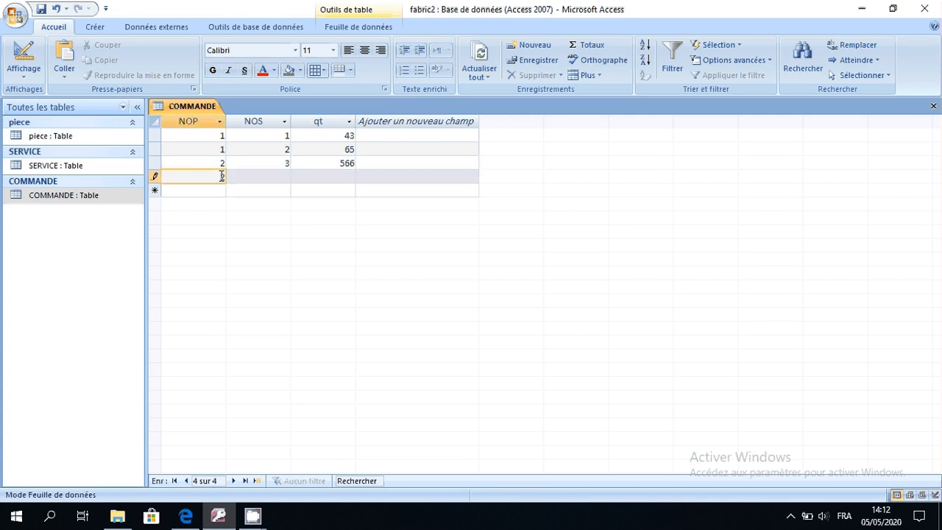
left_click(267, 177)
type("2")
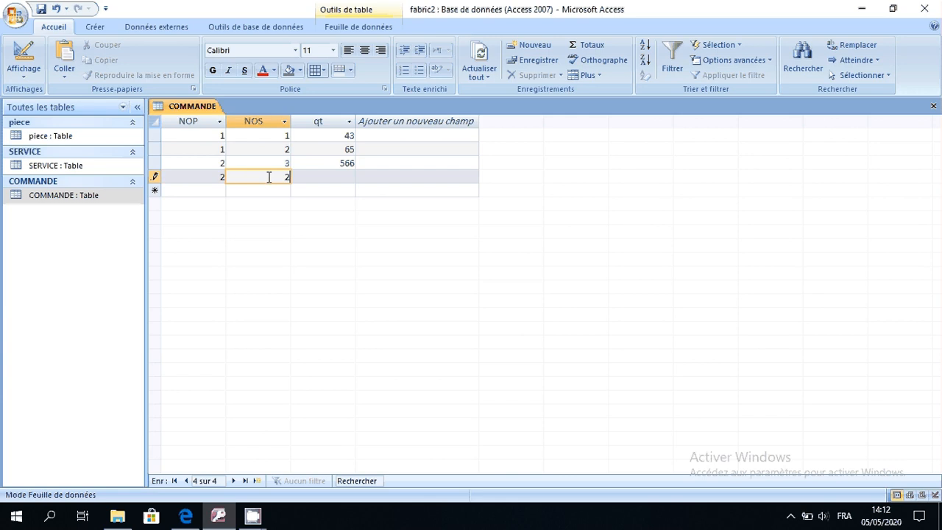
left_click(332, 176)
type("5")
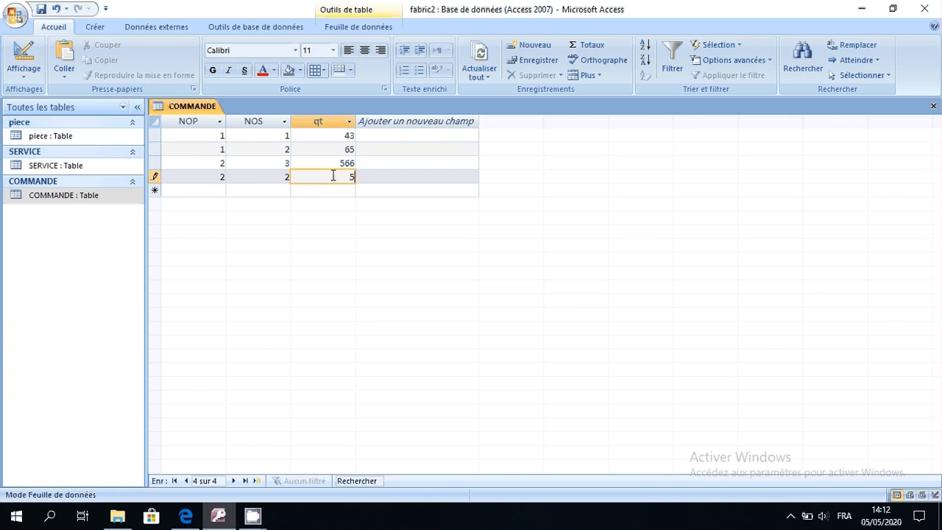
Step: Enter the COMMANDE table's fifth record with NOP 3, NOS 1 and qt 34
left_click(220, 190)
type("3")
left_click(280, 190)
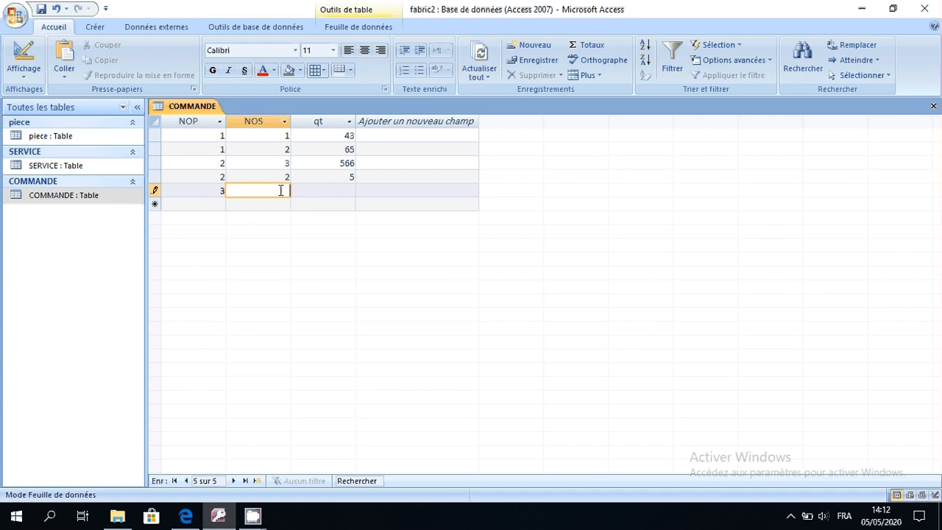
type("1")
left_click(352, 190)
type("34")
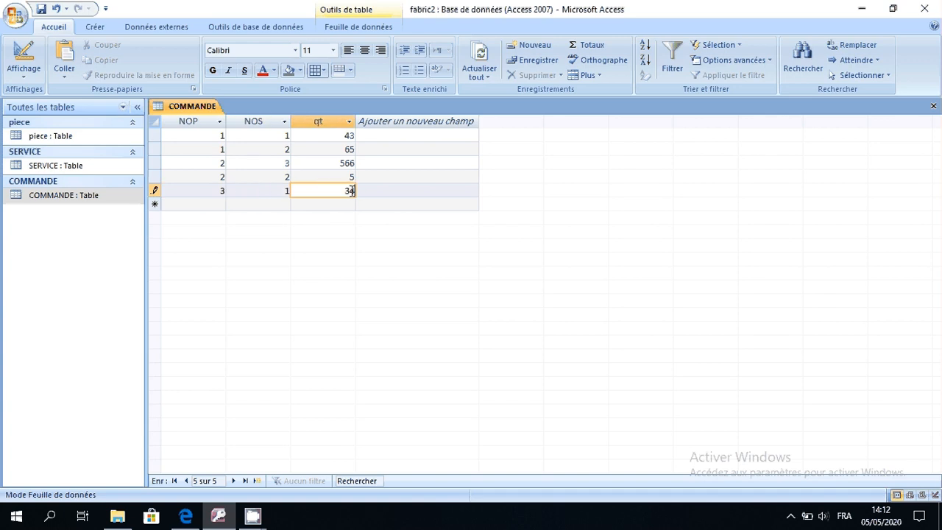
Step: Enter the COMMANDE table's sixth record with NOP 3, NOS 3 and qt 12, and close the table
left_click(220, 204)
type("3")
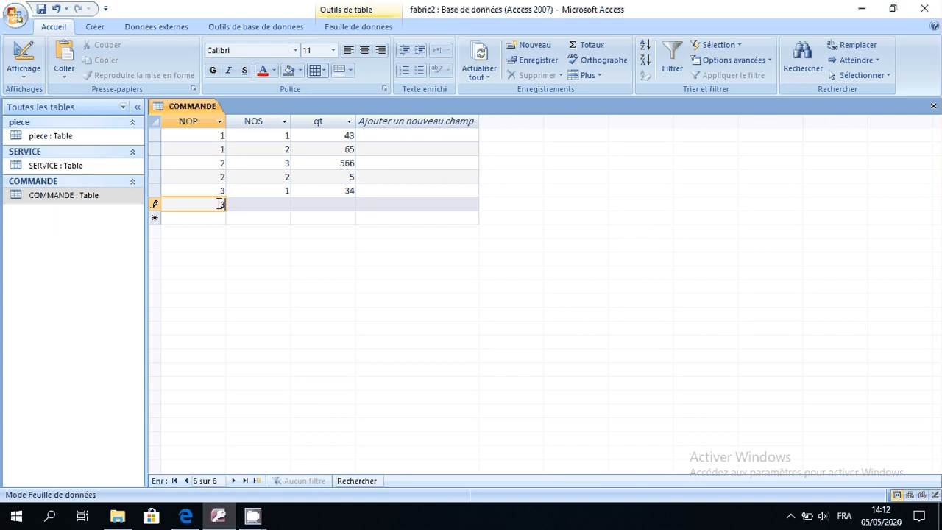
left_click(274, 201)
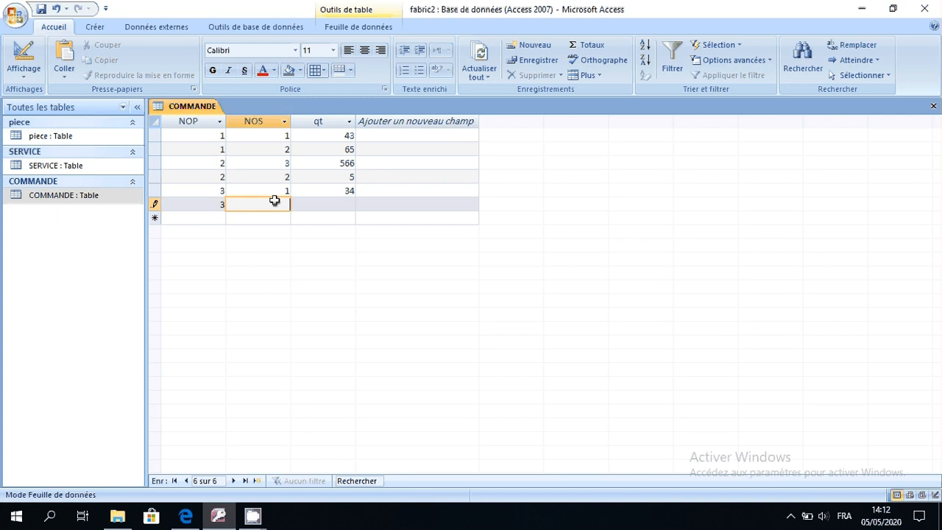
type("3")
left_click(327, 200)
type("12")
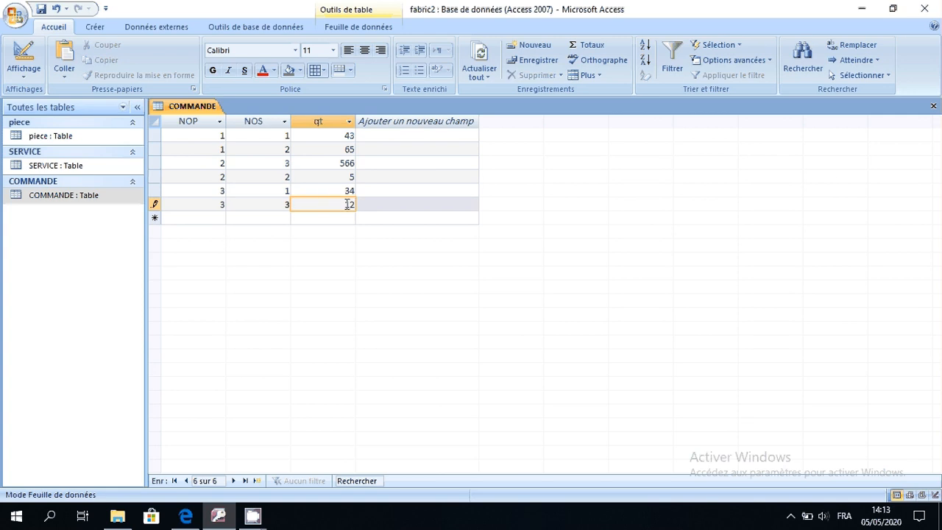
left_click(932, 107)
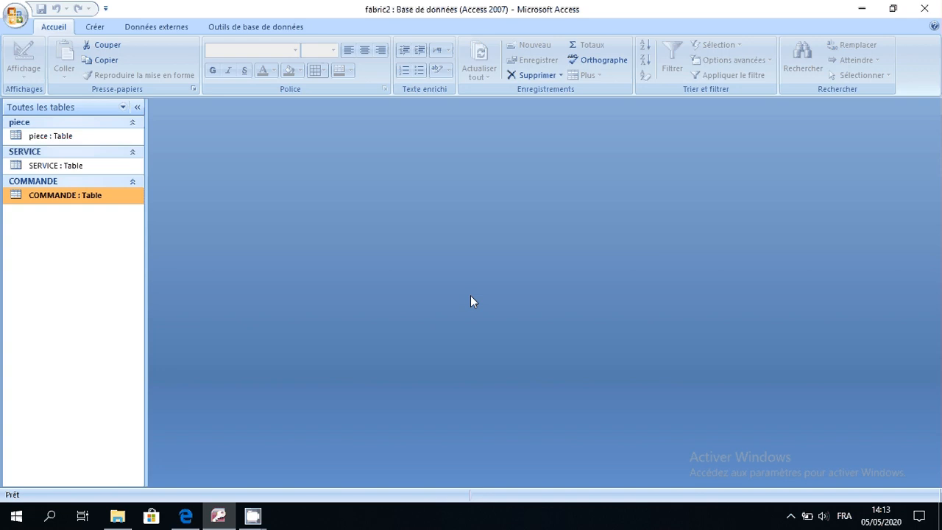
Step: Switch to the exercise PDF in Edge and read the questions on creating queries and forms below the data tables
left_click(186, 515)
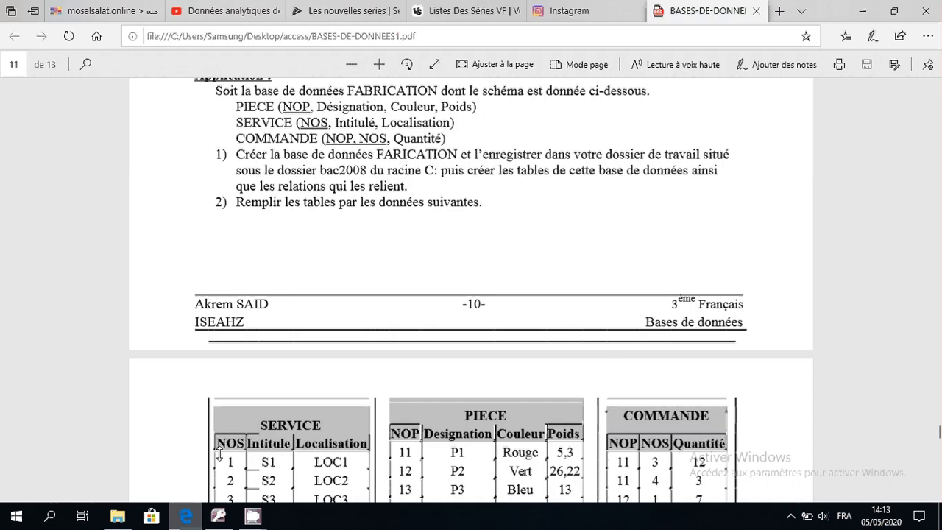
scroll(305, 305, "down", 3)
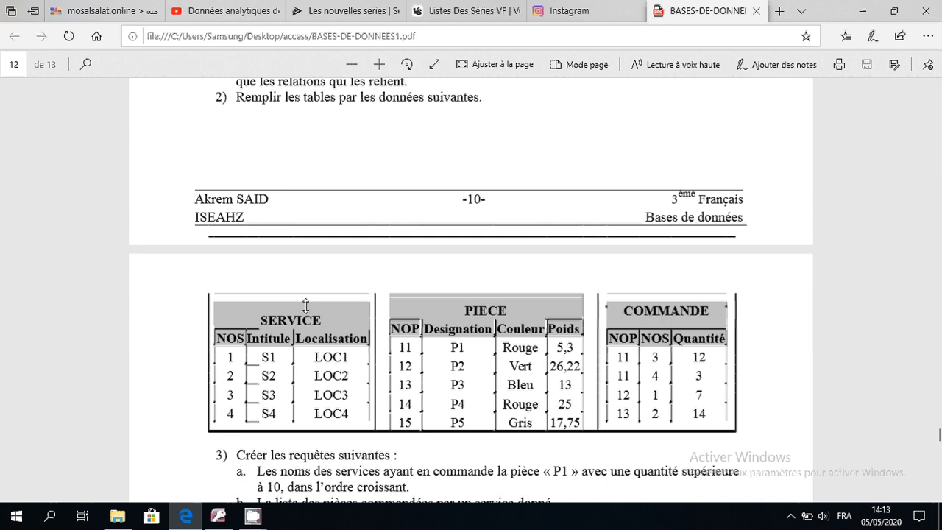
scroll(306, 305, "down", 3)
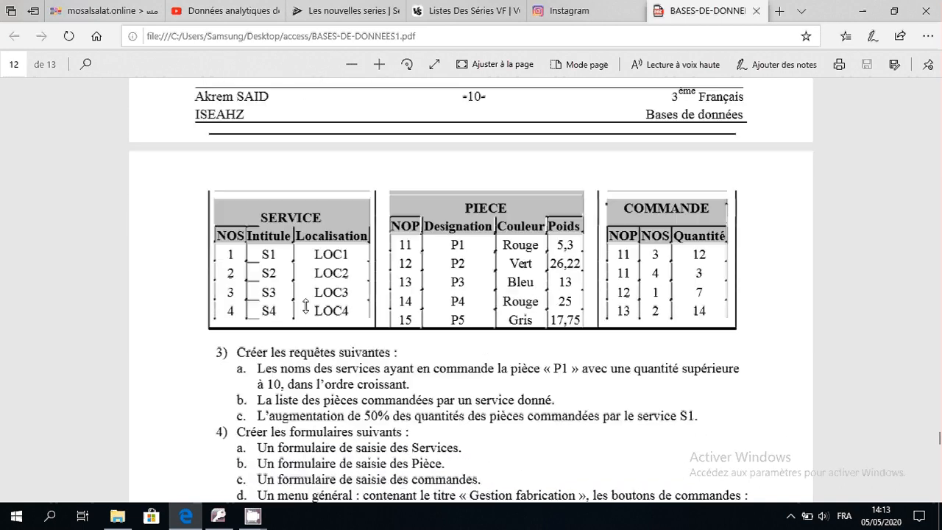
scroll(305, 306, "down", 3)
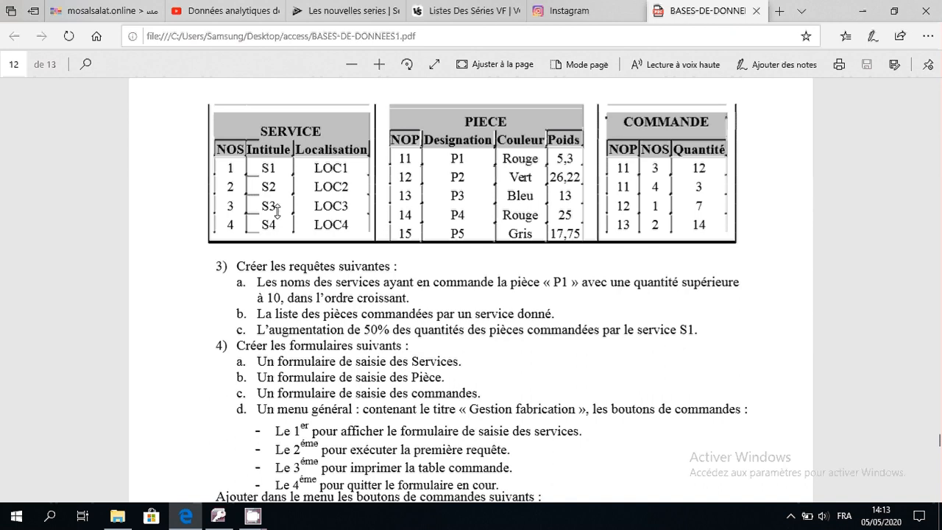
Step: Check the first query question in the exercise PDF, and set the criterion T1 on the query's des field in Access
scroll(273, 318, "down", 1)
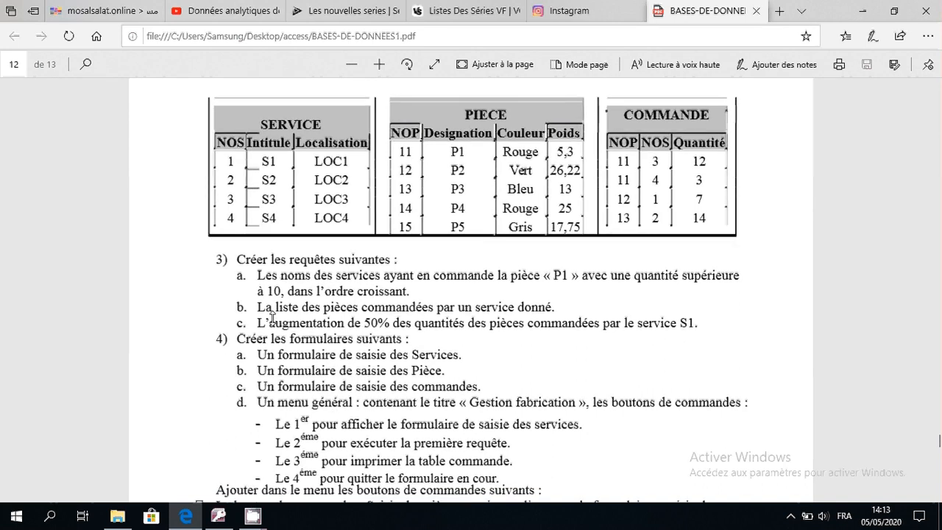
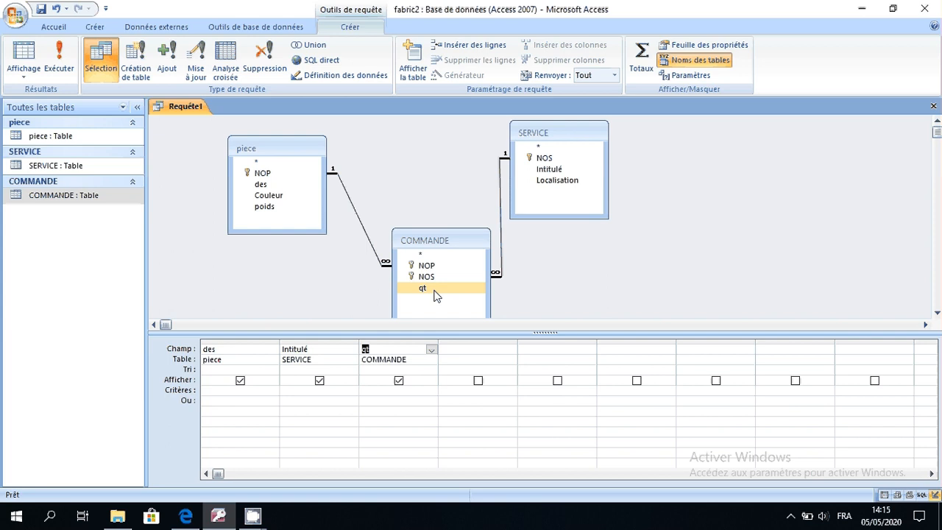
left_click(186, 516)
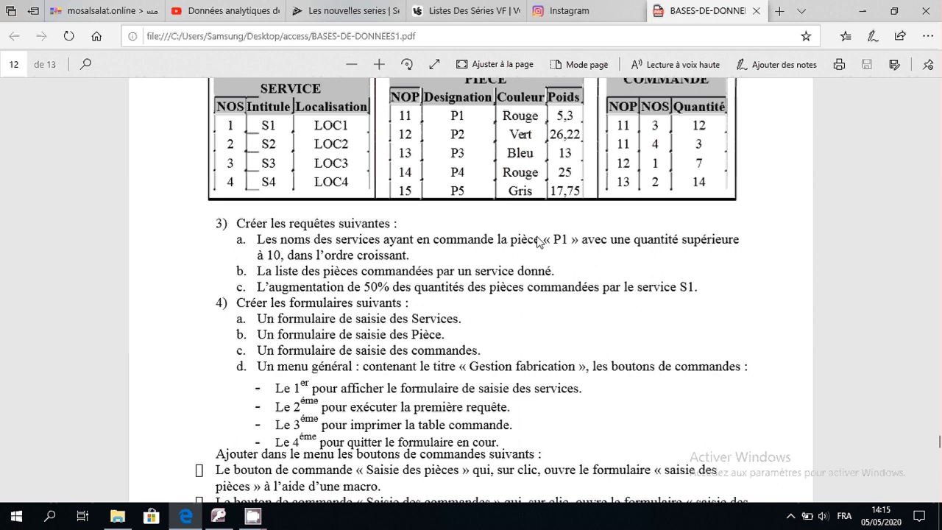
left_click(226, 524)
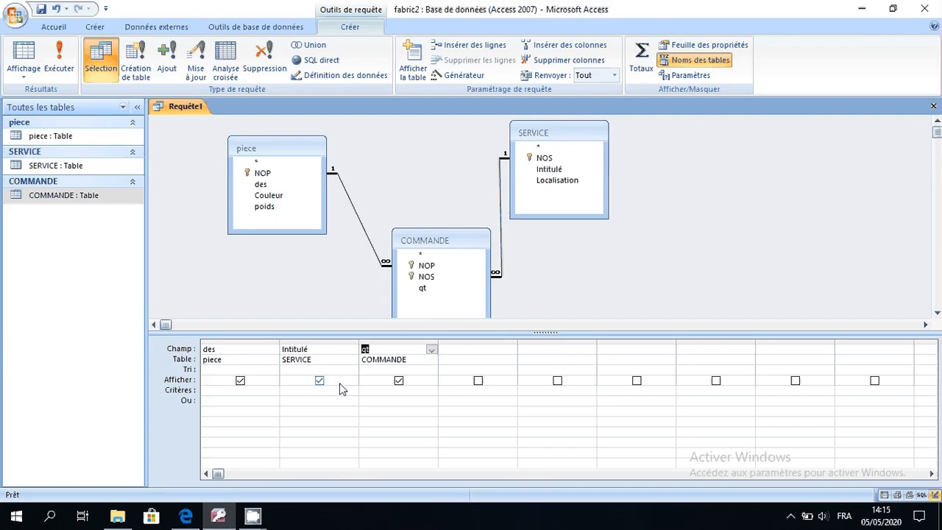
left_click(228, 393)
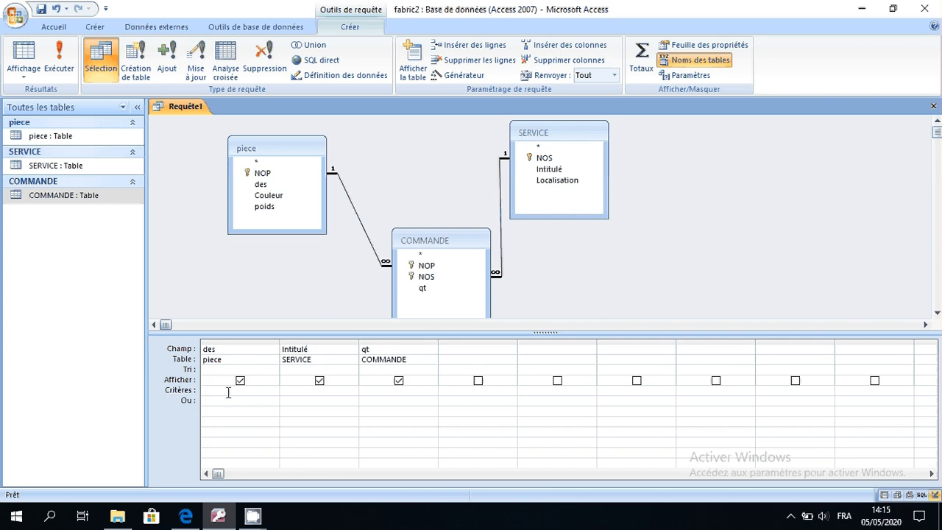
type("T1")
Step: Check the quantity condition in the exercise PDF, and set the criterion >10 on the query's qt field in Access
left_click(185, 515)
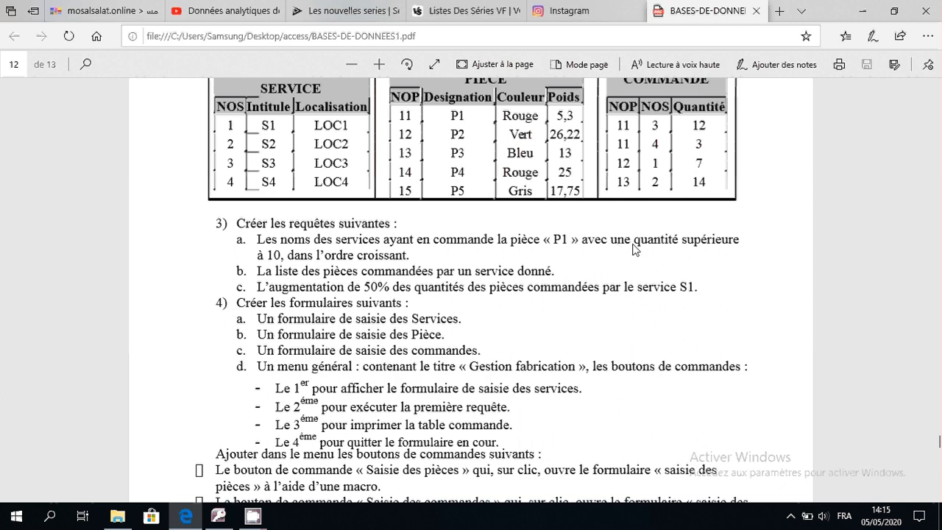
left_click(218, 516)
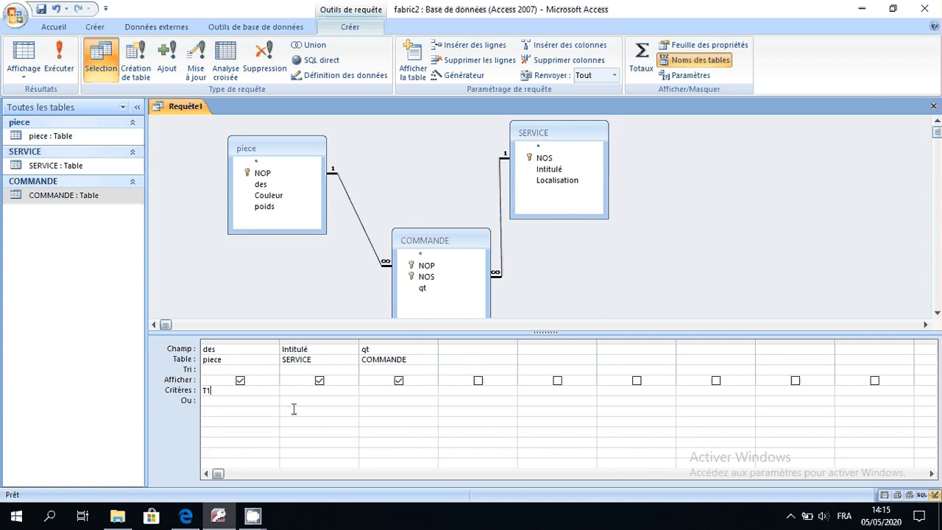
left_click(366, 390)
type(">10")
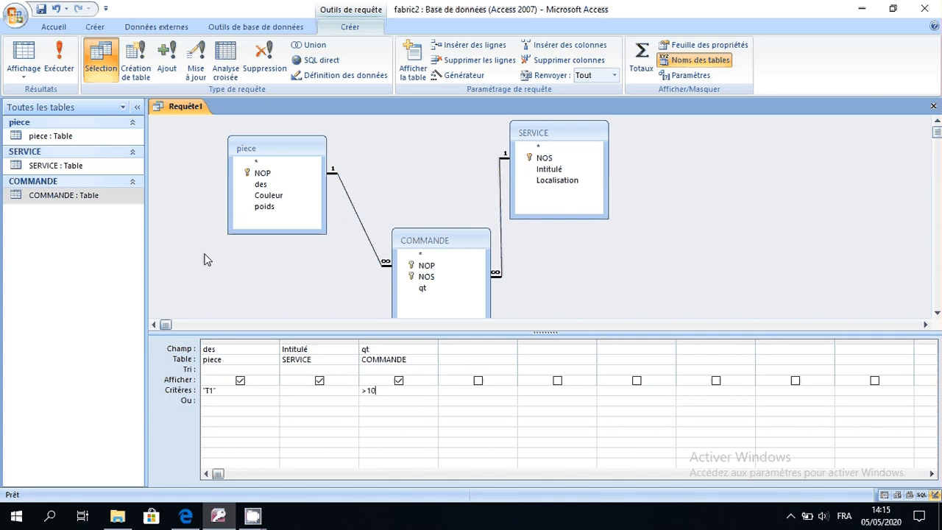
Step: Run the query to check its records, and close it, saving it as Requête1
left_click(59, 74)
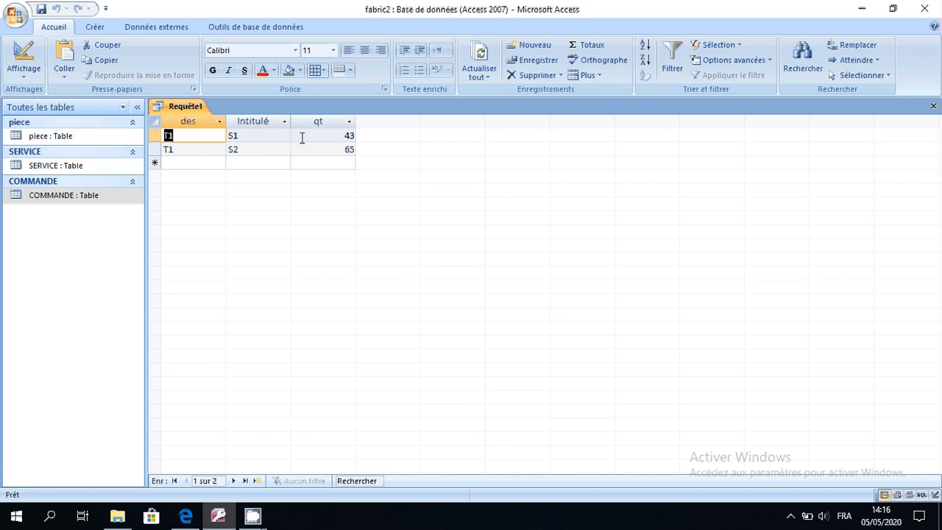
left_click(24, 53)
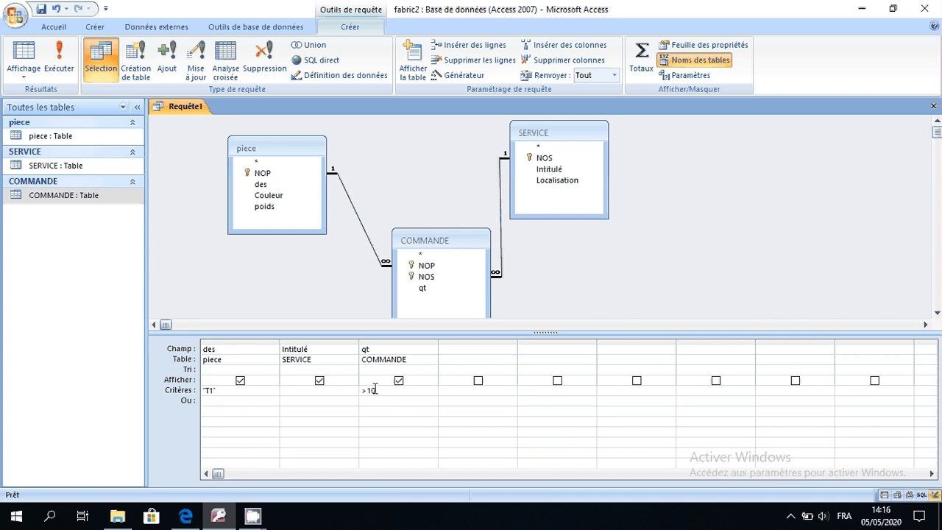
left_click(934, 106)
left_click(400, 293)
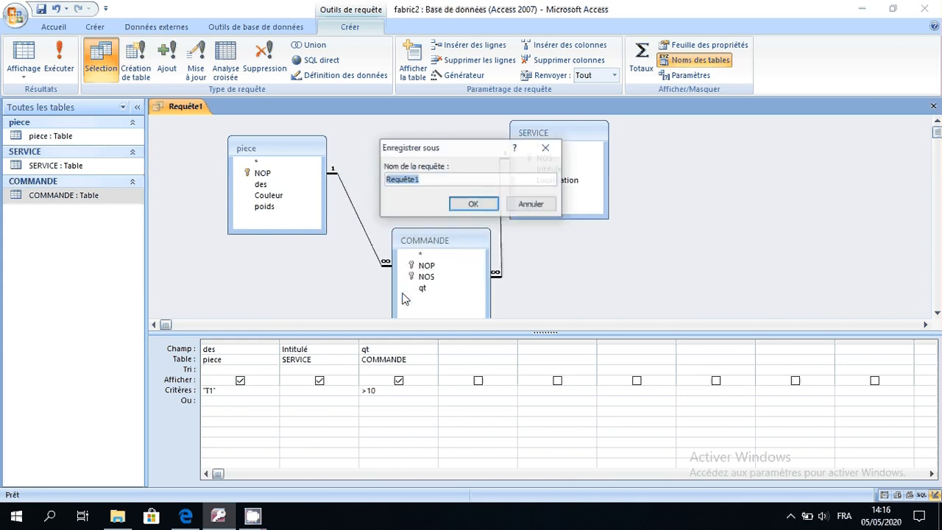
left_click(473, 204)
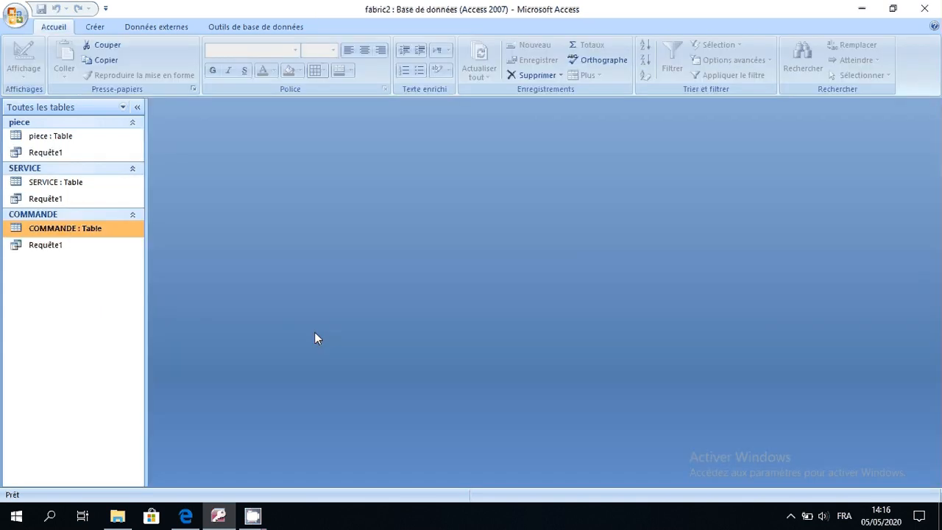
Step: Reopen Requête1 in Design view, and check the sort order requested by the first query question in the exercise PDF
left_click(187, 516)
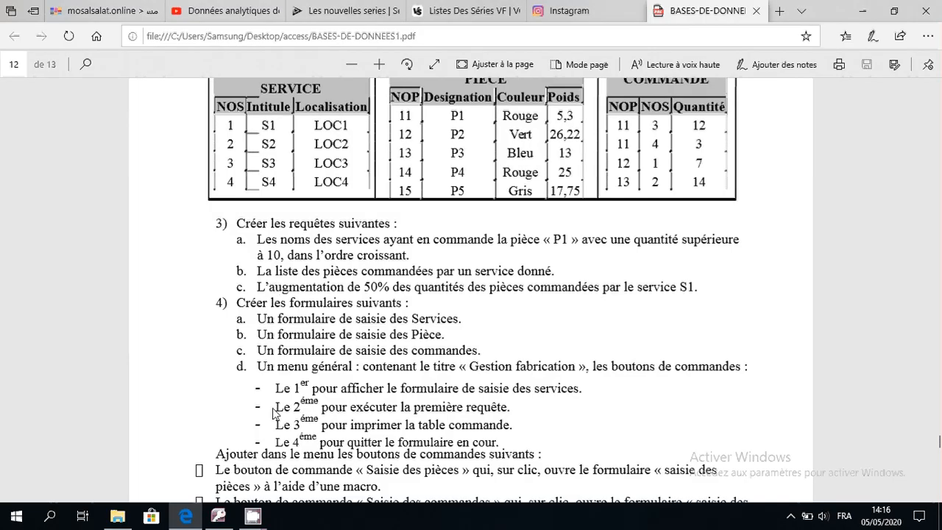
left_click(193, 519)
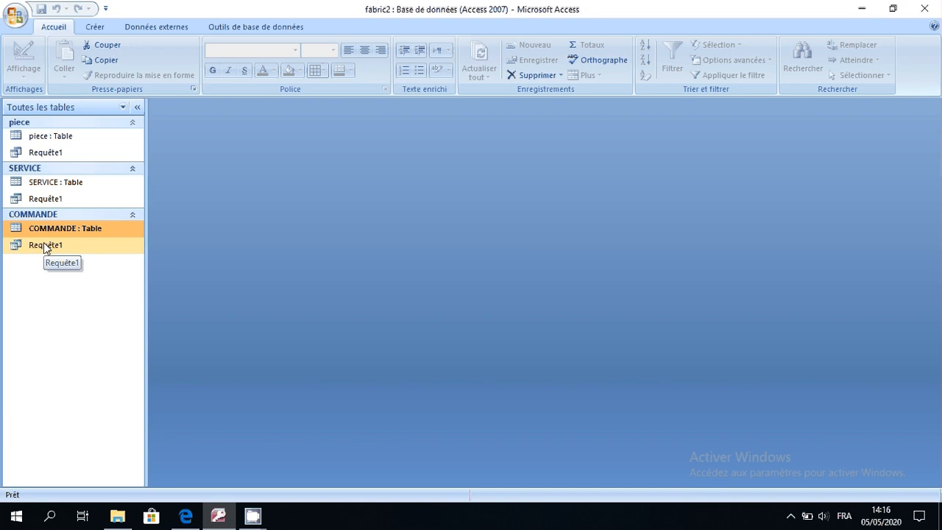
double_click(43, 244)
left_click(23, 53)
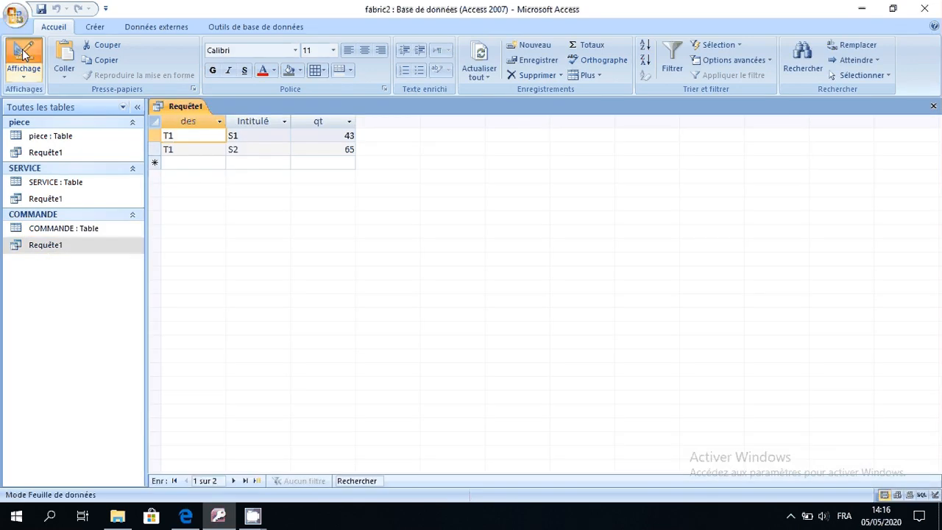
left_click(184, 517)
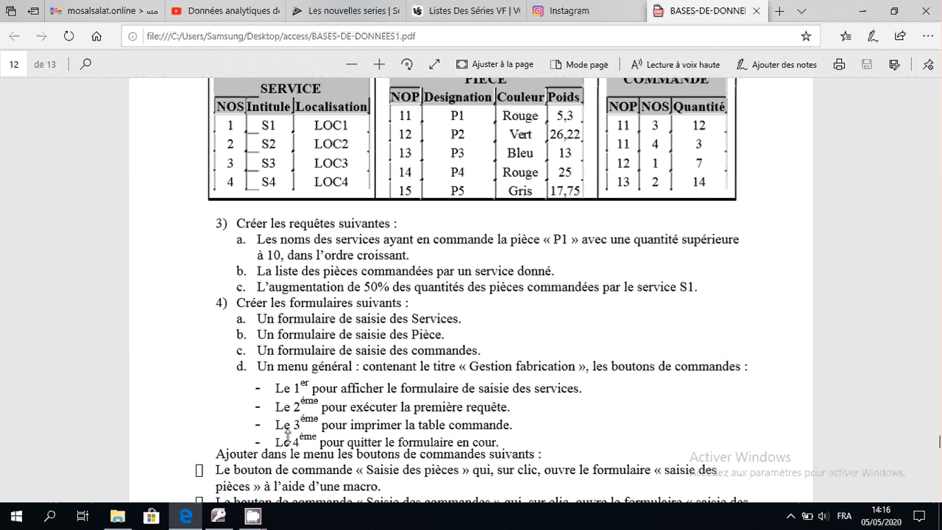
key("alt+Tab")
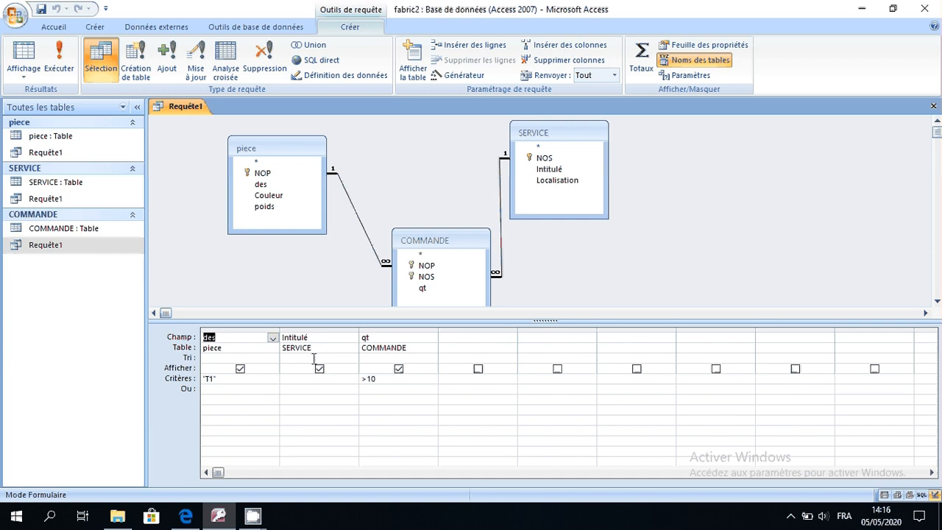
Step: Sort Requête1 by qt in ascending order (Croissant), run it, and return to its design
left_click(369, 358)
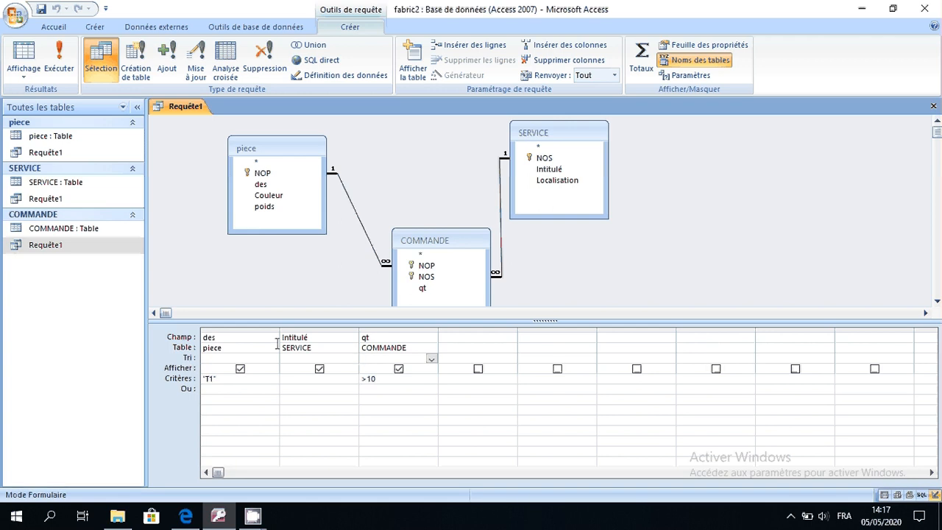
left_click(431, 360)
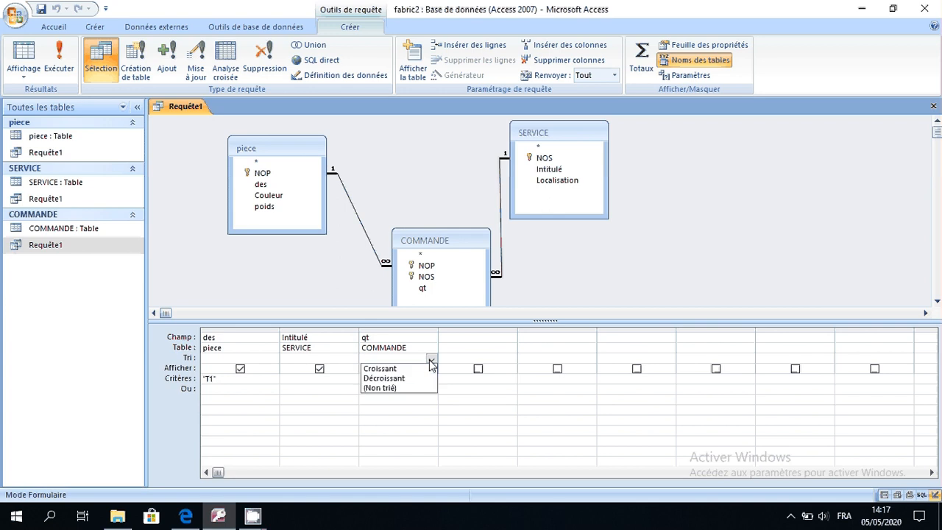
left_click(401, 371)
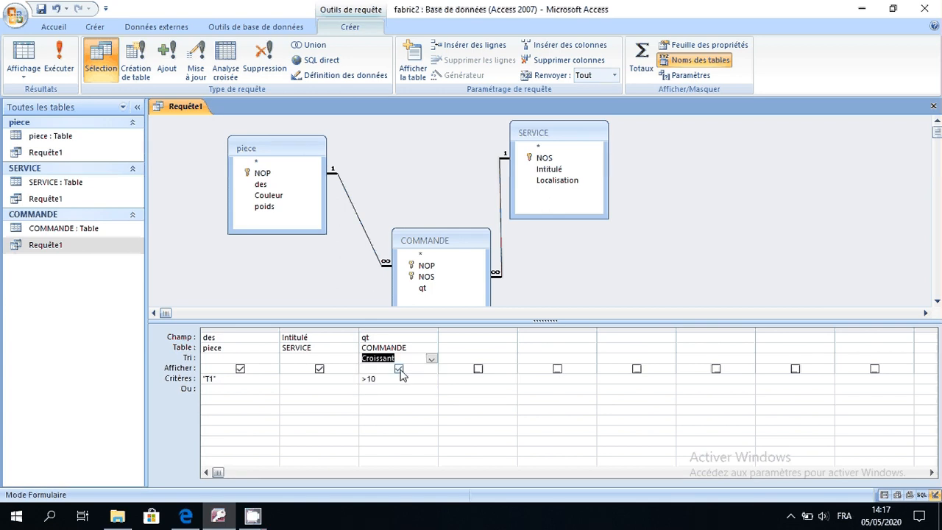
left_click(62, 66)
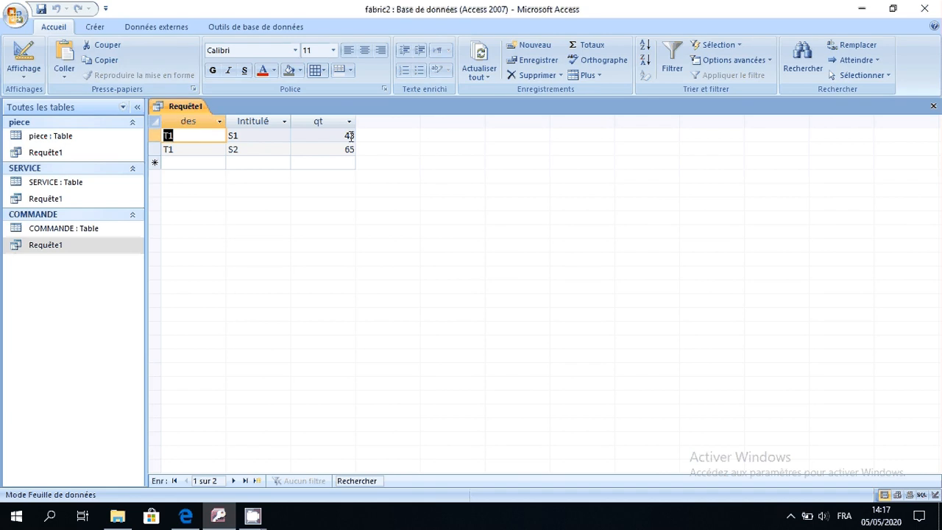
left_click(24, 49)
Step: Set the qt sort order to Décroissant, run Requête1, and close it with the changes saved
left_click(433, 360)
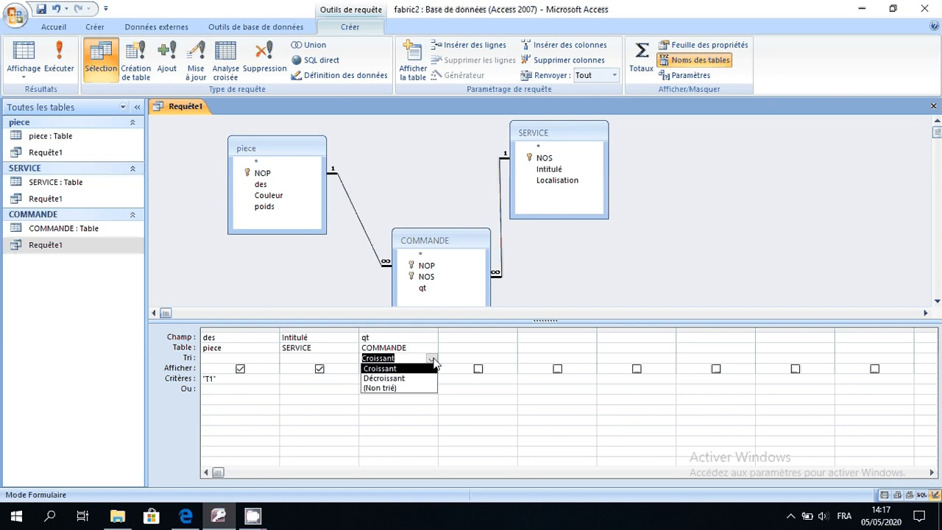
left_click(431, 368)
left_click(60, 67)
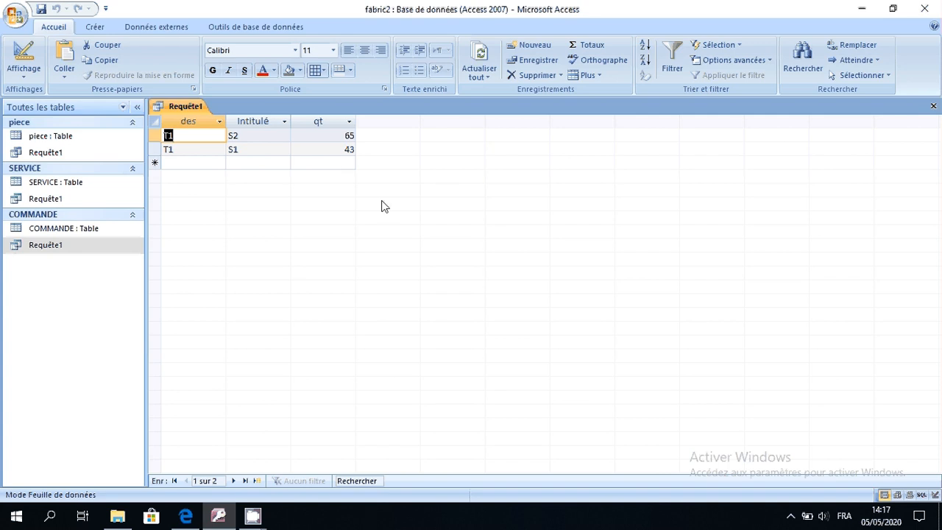
left_click(933, 106)
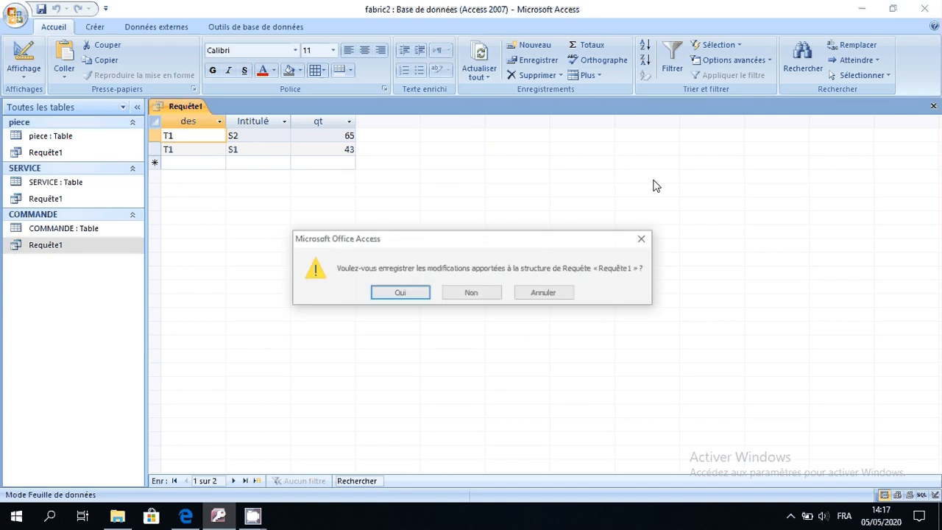
left_click(400, 293)
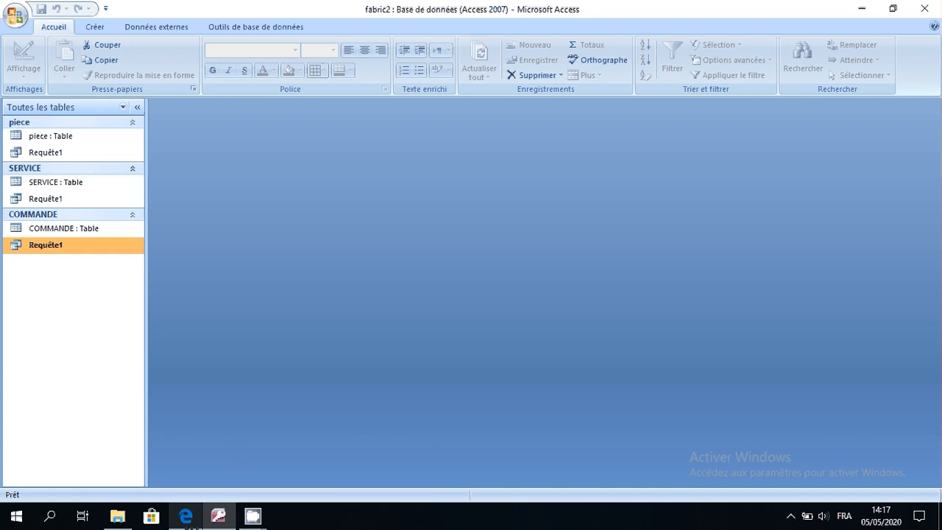
Step: Check the second query question in the exercise PDF, and create a new query in Design view with the COMMANDE, piece and SERVICE tables
left_click(185, 515)
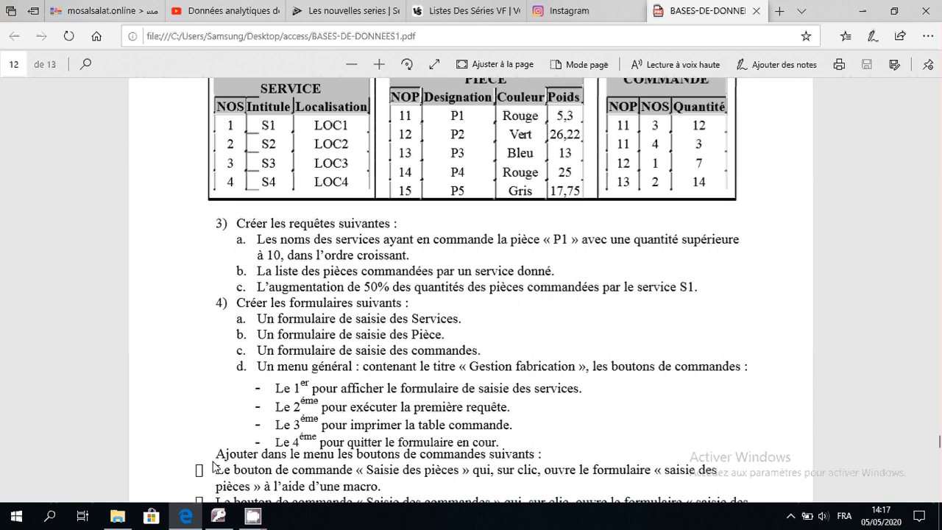
left_click(188, 519)
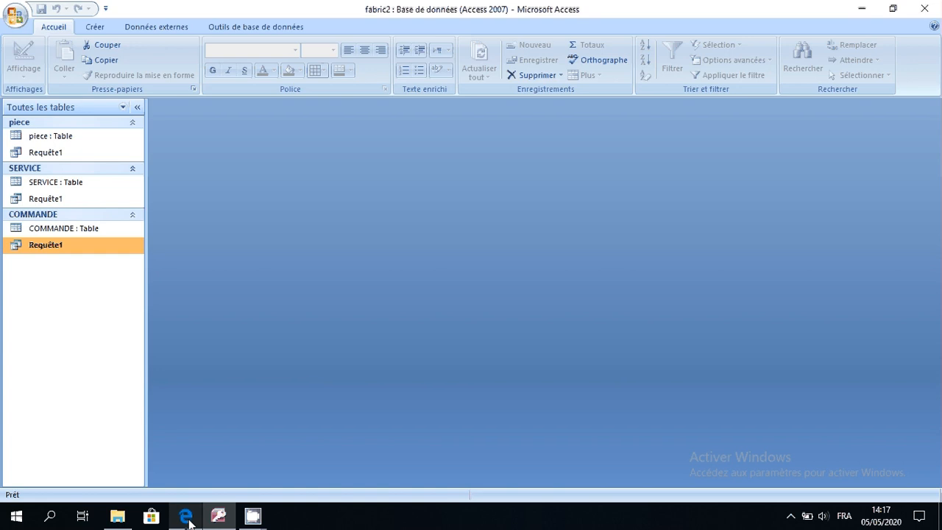
left_click(99, 27)
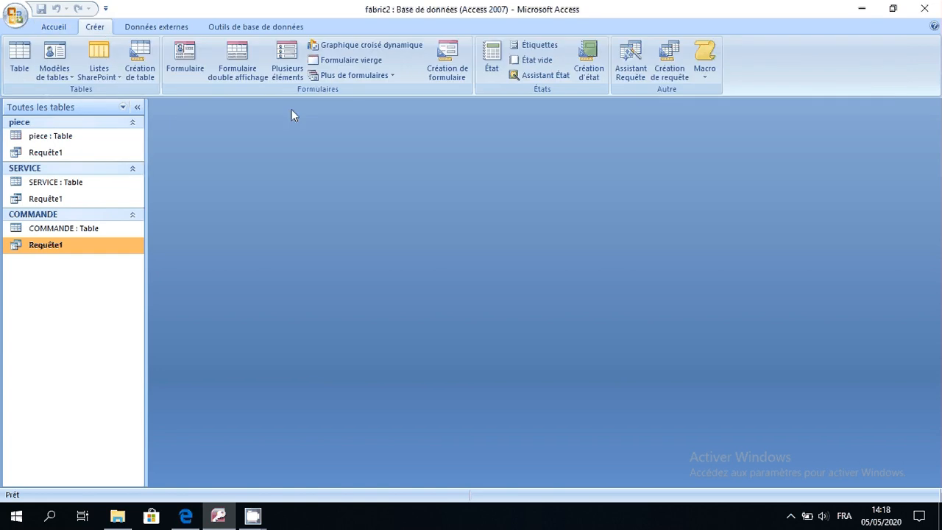
left_click(669, 61)
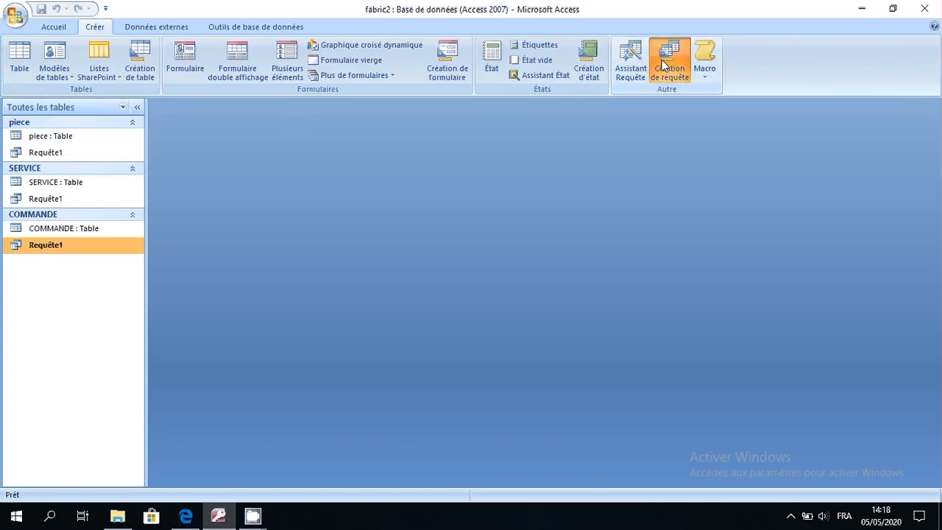
left_click(186, 518)
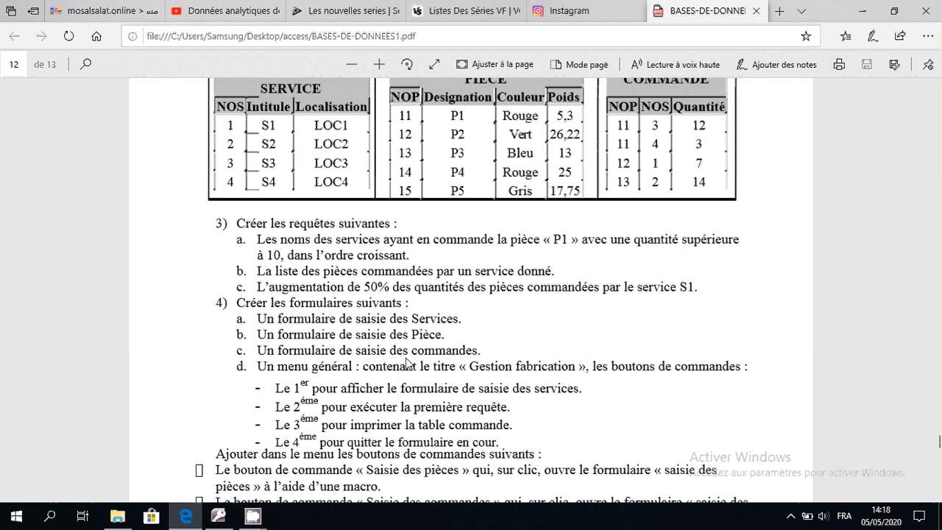
key("alt+Tab")
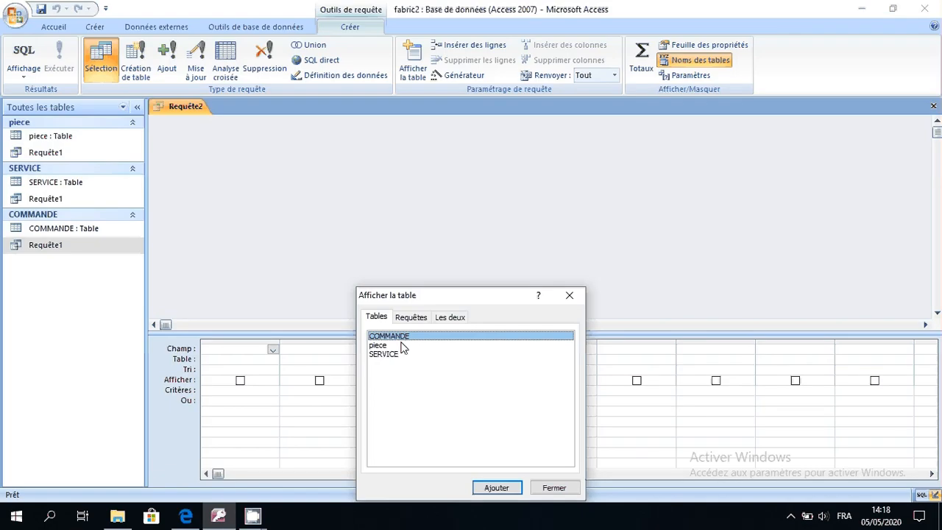
left_click(394, 358, "shift")
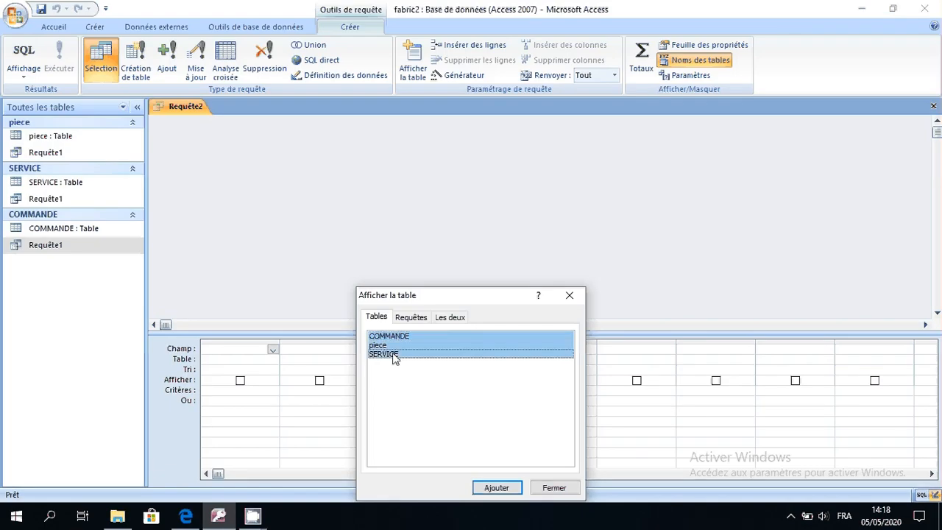
left_click(491, 487)
left_click(569, 296)
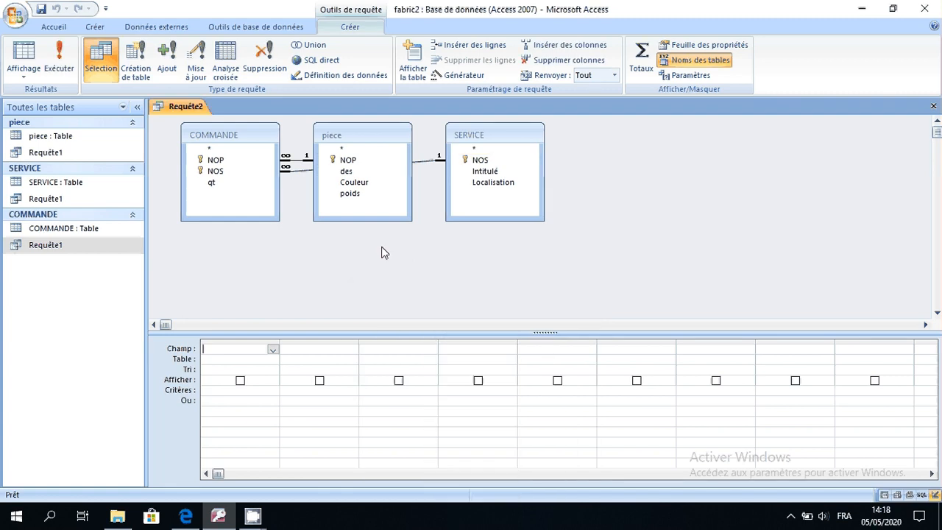
Step: Add the piece table's des field and the SERVICE table's Intitulé field to the new query's grid
left_click(249, 183)
left_click(358, 183)
left_click(354, 172)
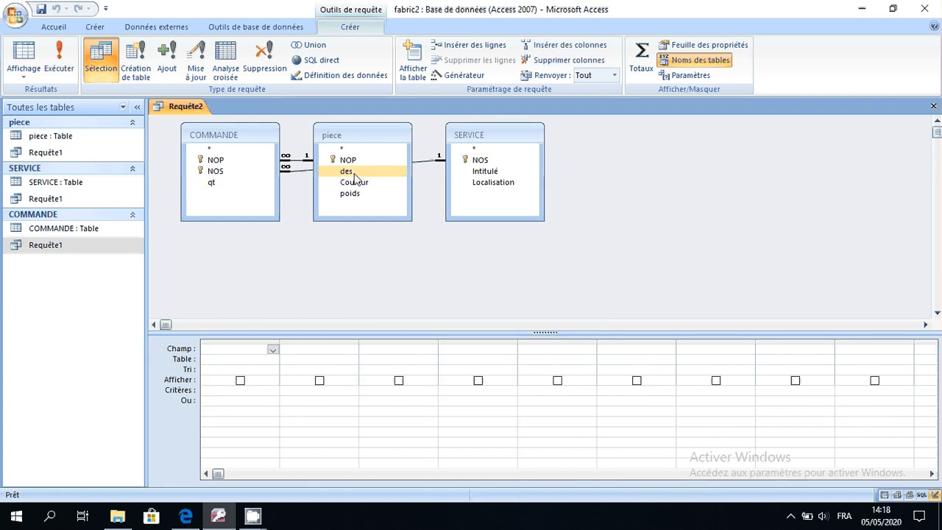
double_click(354, 172)
left_click(468, 172)
double_click(468, 172)
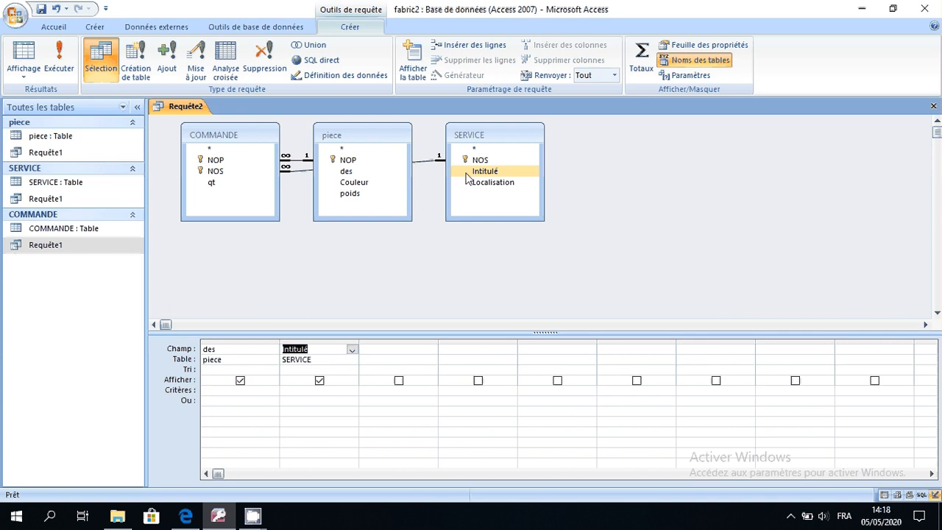
Step: Recheck the second query question in the exercise PDF, and set the Intitulé criterion to [entrer service]
left_click(350, 250)
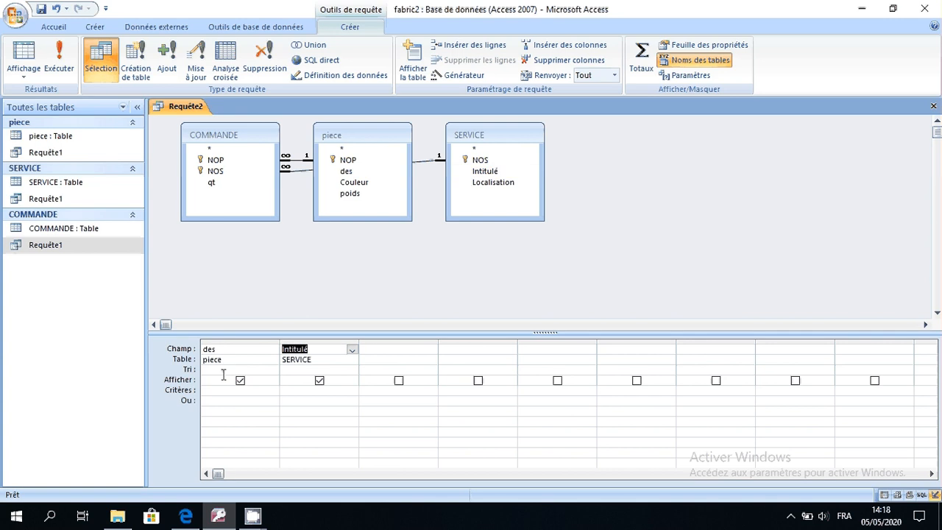
left_click(187, 517)
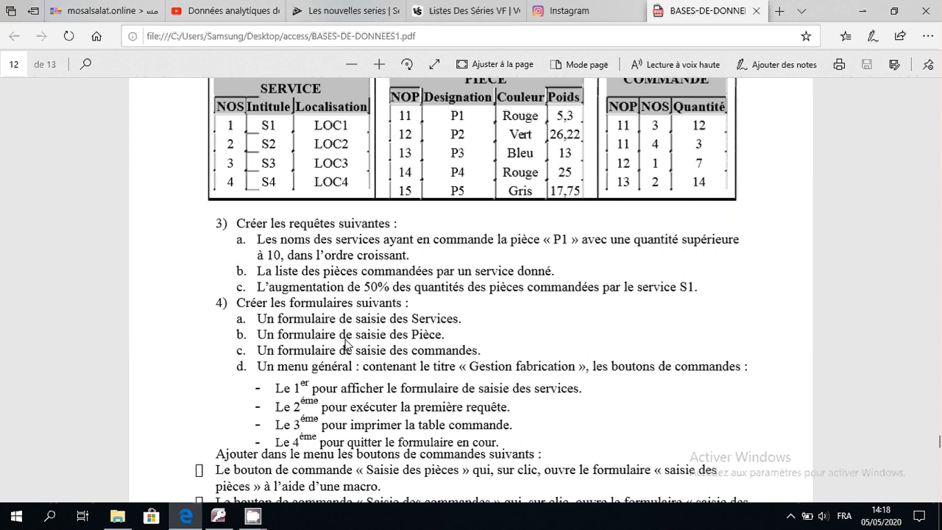
left_click(219, 516)
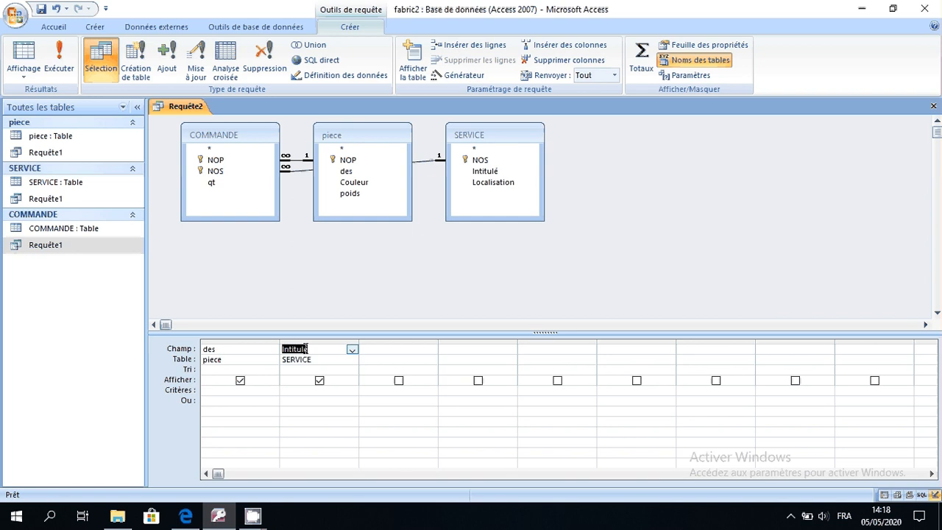
left_click(298, 392)
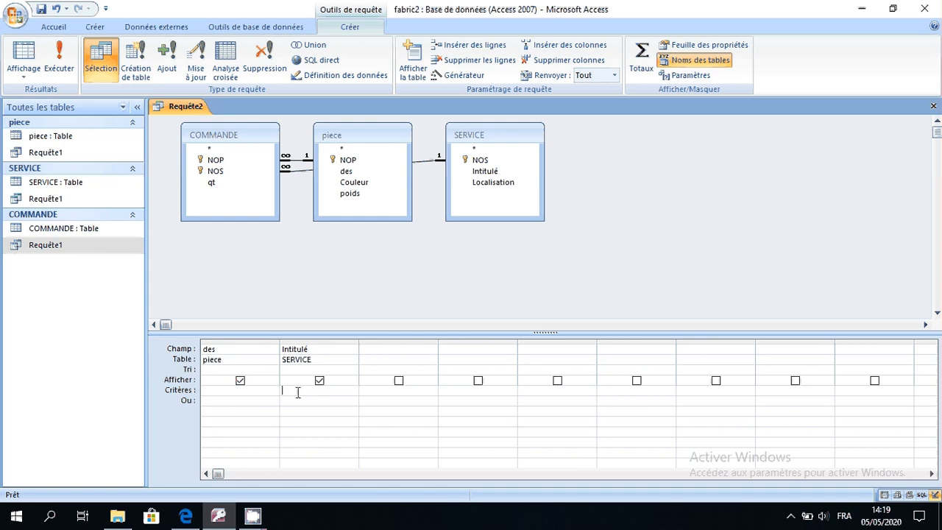
type("[")
type("enti")
type("er se")
type("r")
type("vice")
type("]")
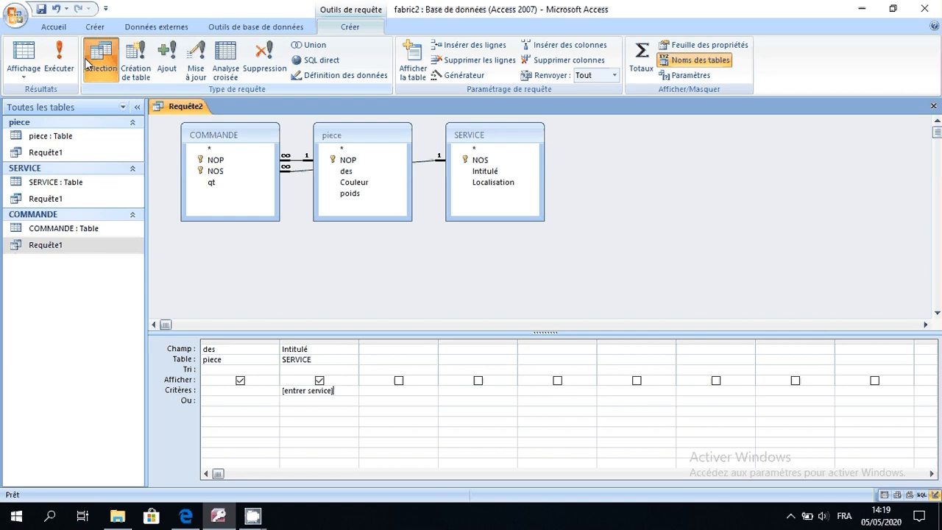
Step: Run Requête2 with T2 as the service parameter and return to its design
left_click(59, 58)
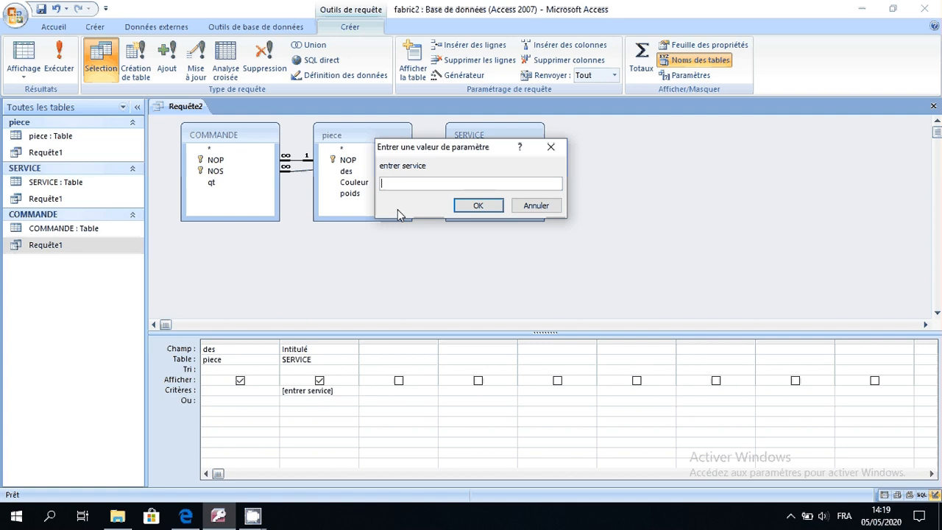
type("T2")
left_click(477, 206)
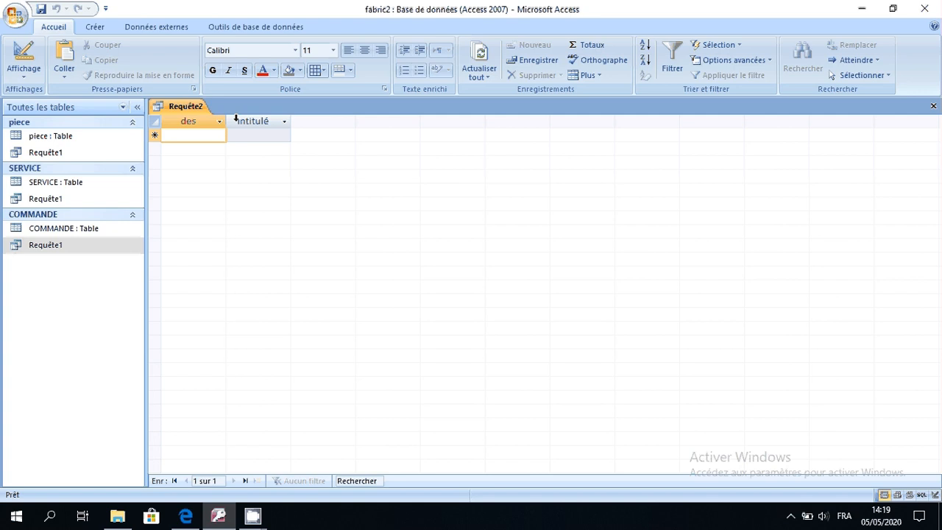
left_click(25, 79)
left_click(23, 63)
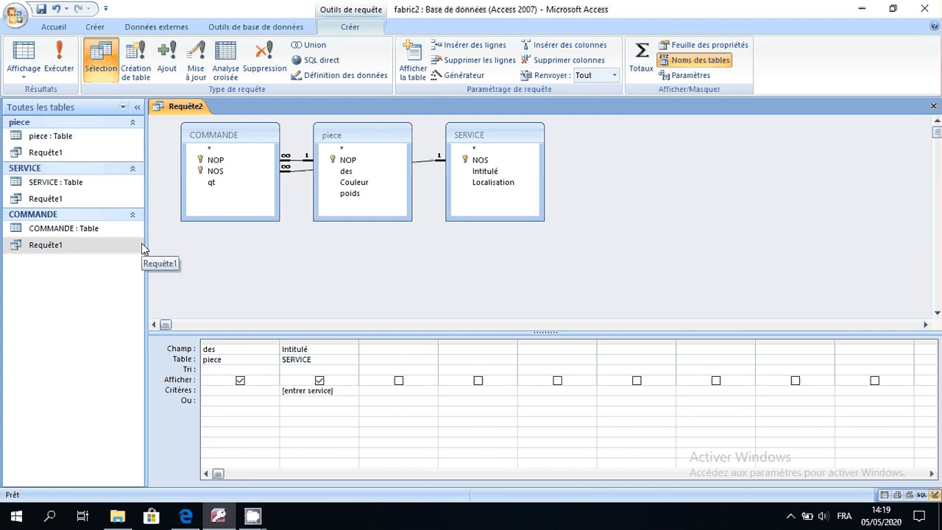
Step: Run Requête2 with T1 as the service parameter and return to its design
left_click(59, 60)
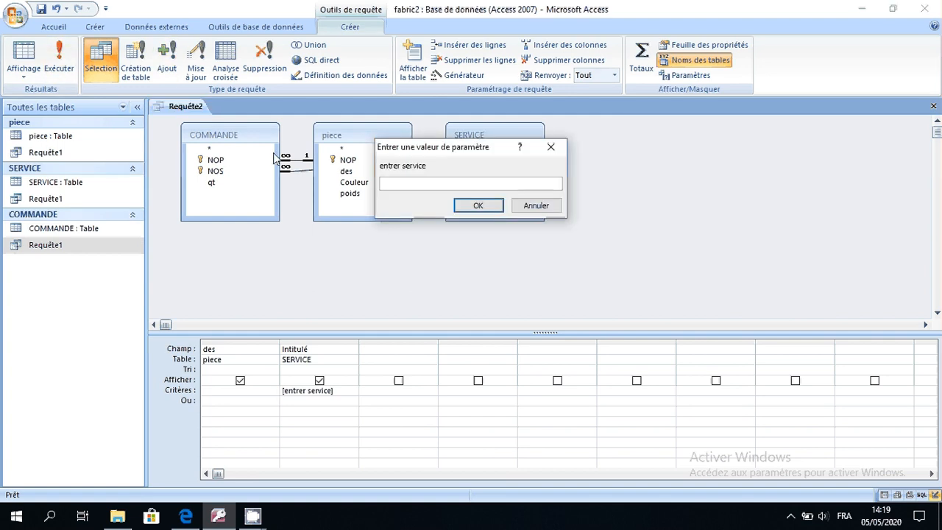
type("T1")
left_click(480, 205)
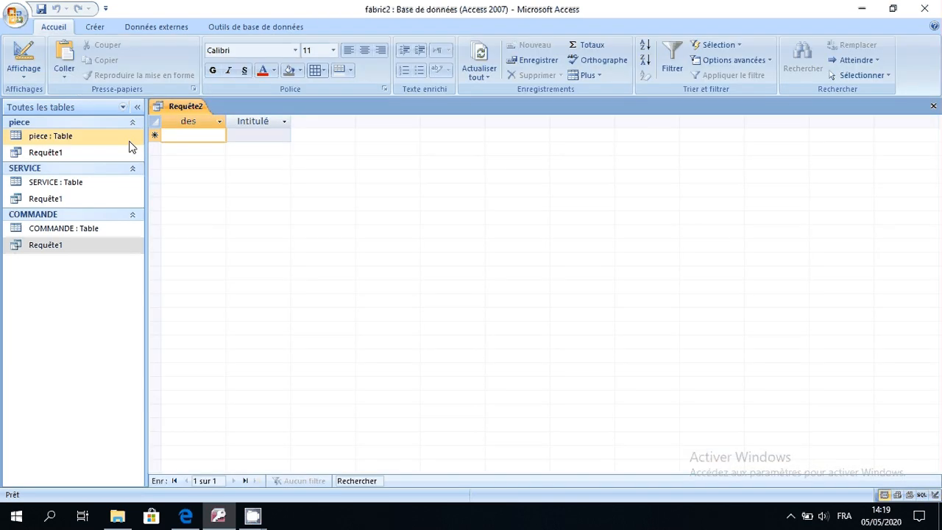
left_click(24, 59)
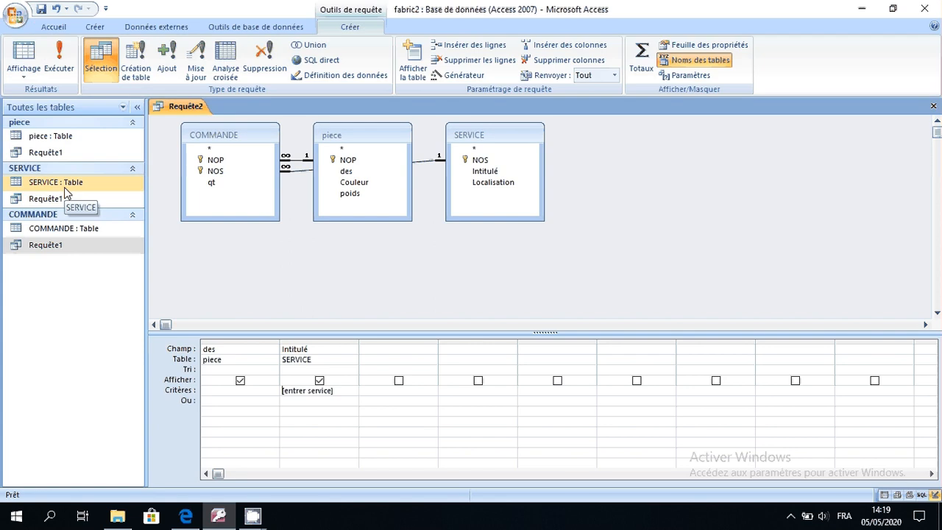
Step: Check the Intitulé values in the SERVICE table, and test Requête2 with the service parameter S1
double_click(65, 189)
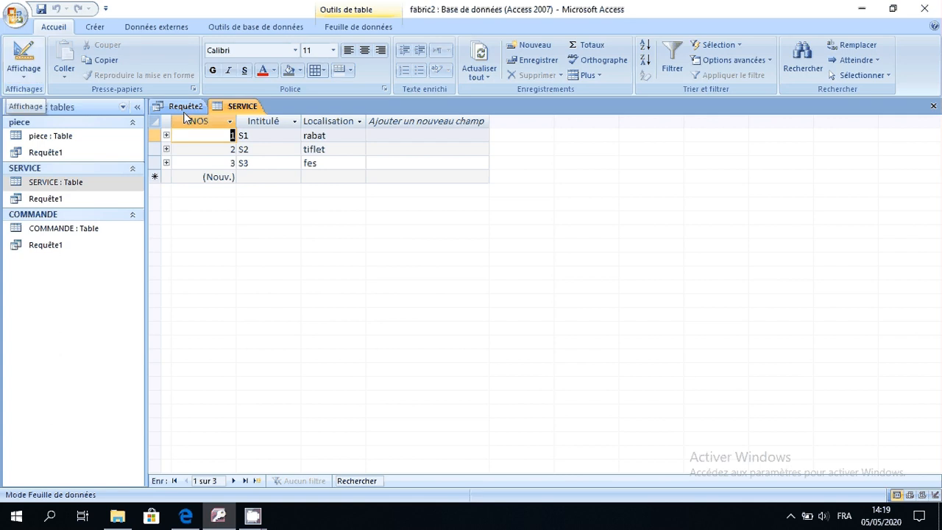
left_click(932, 107)
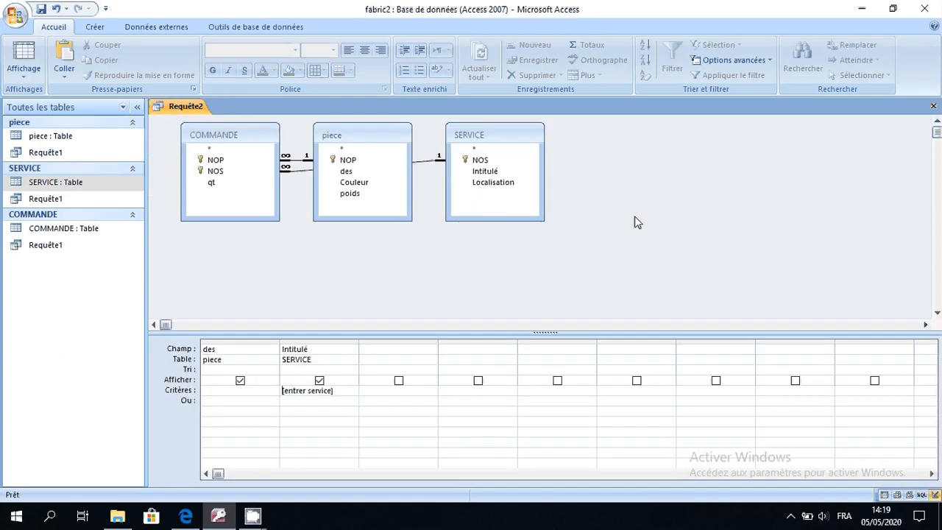
left_click(28, 77)
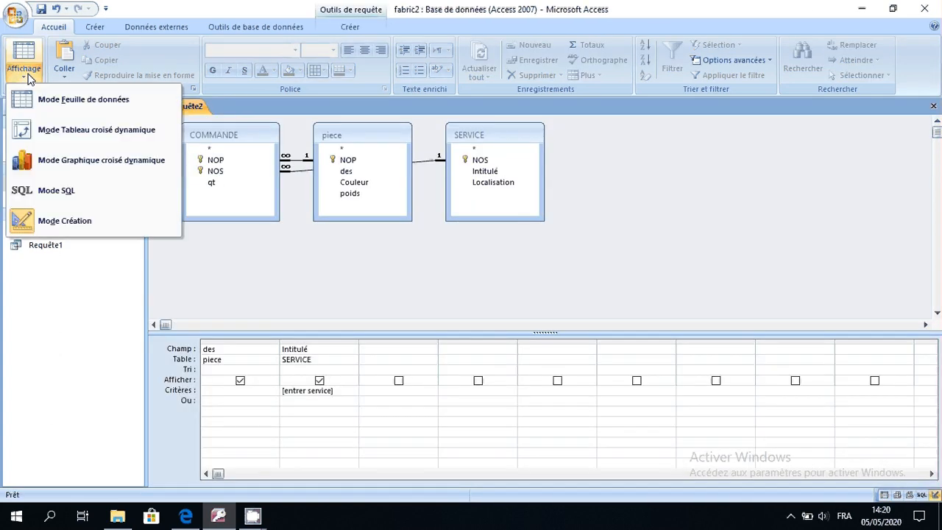
left_click(342, 29)
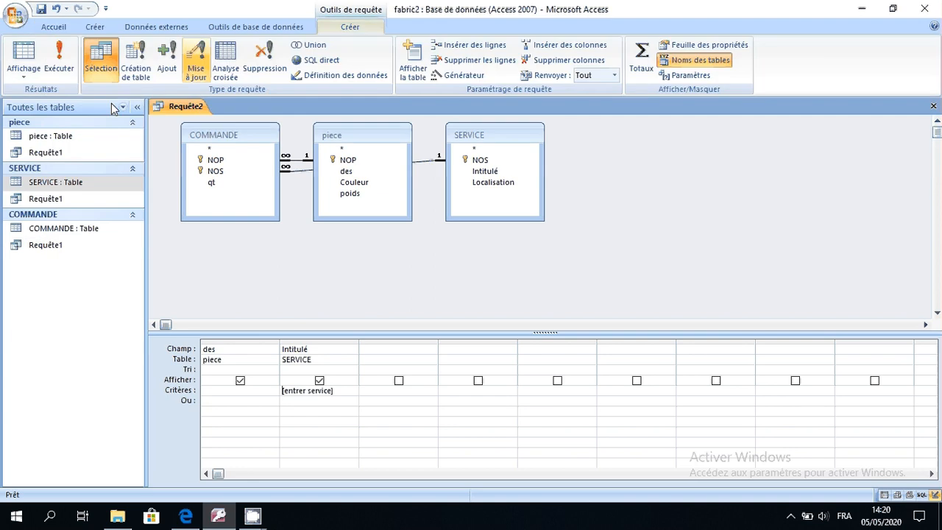
left_click(58, 70)
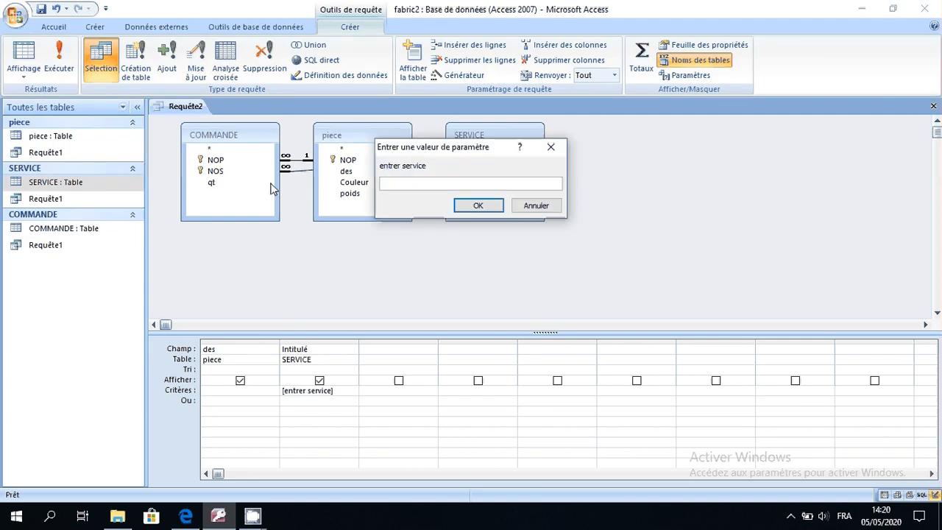
type("S1")
left_click(479, 206)
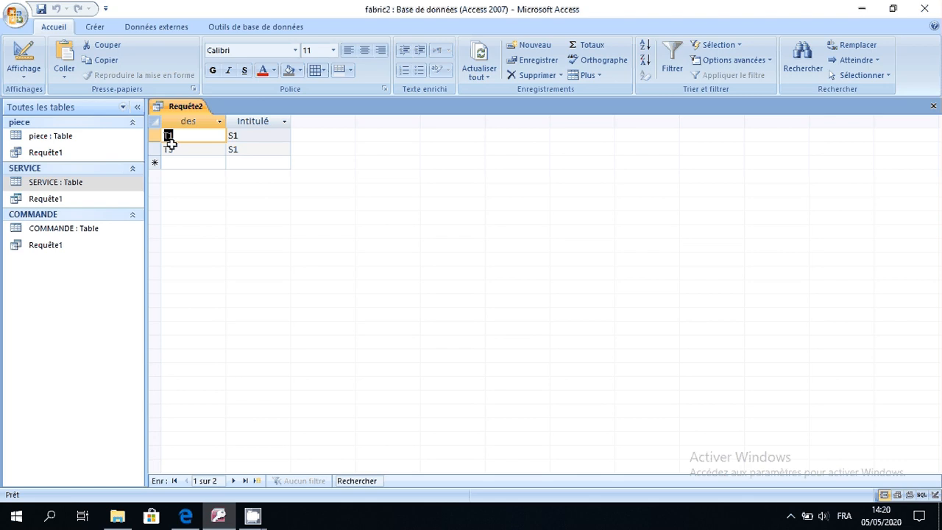
left_click(24, 53)
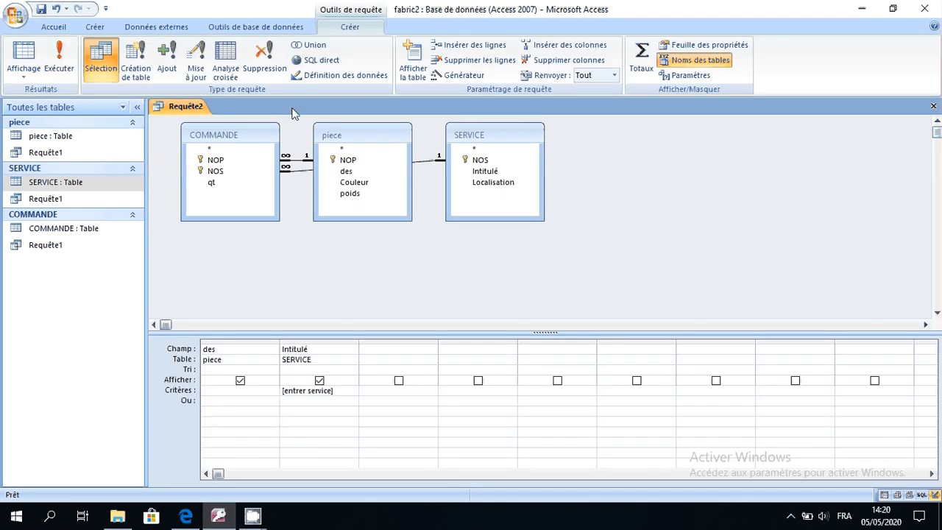
Step: Run the query with the service parameter S2, and close it, saving it as Requête2
left_click(54, 63)
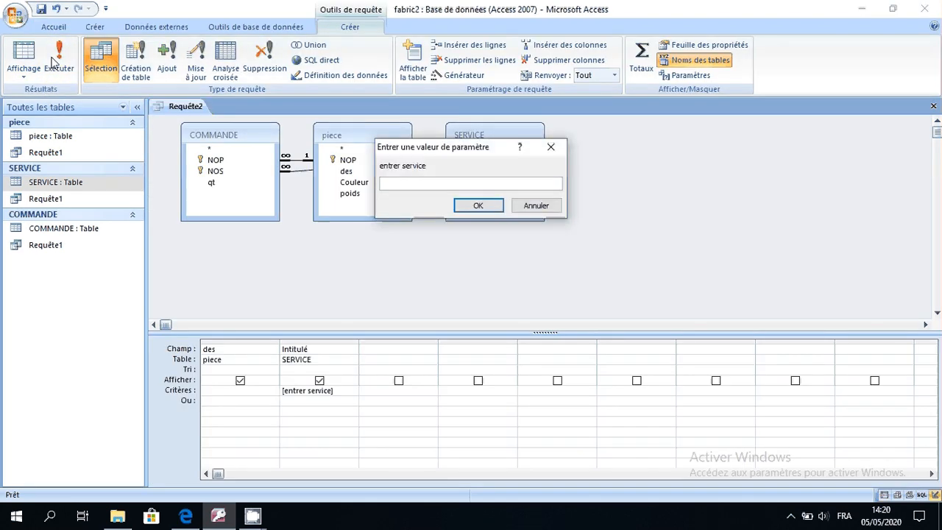
type("S2")
left_click(465, 209)
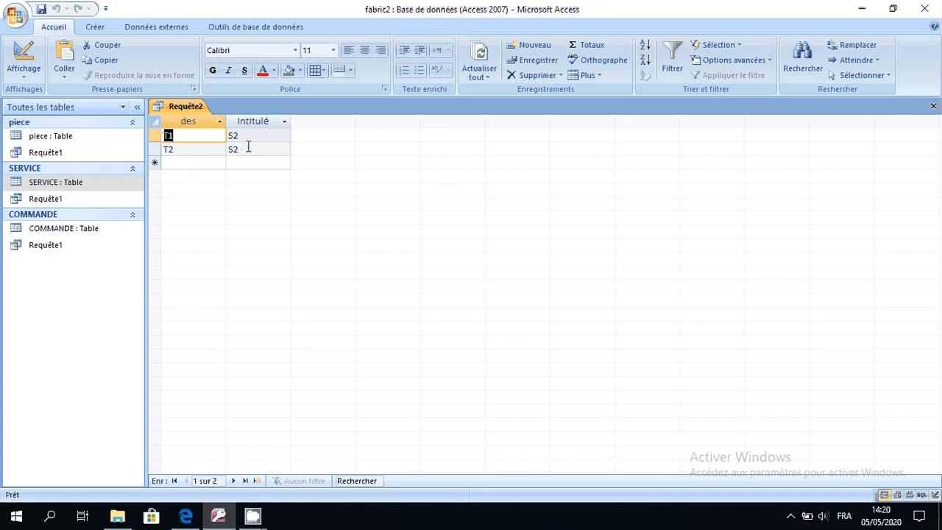
left_click(933, 107)
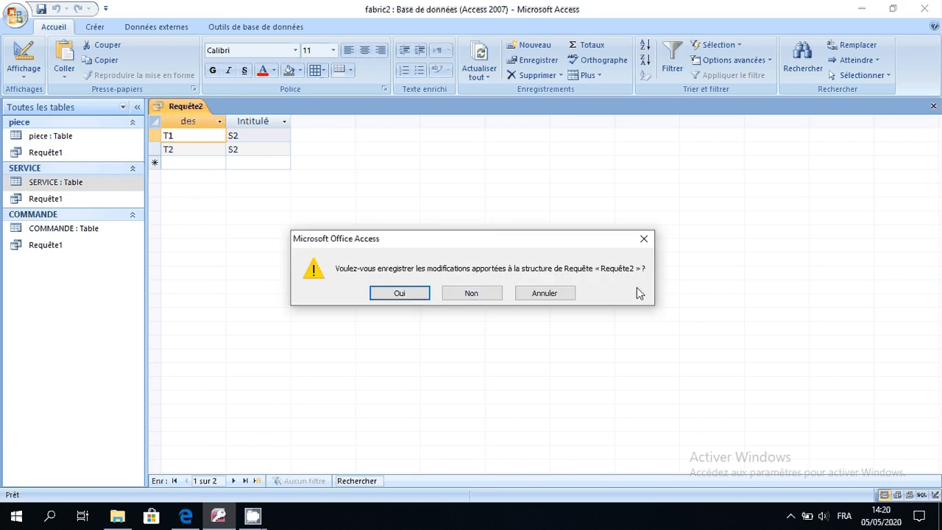
left_click(419, 294)
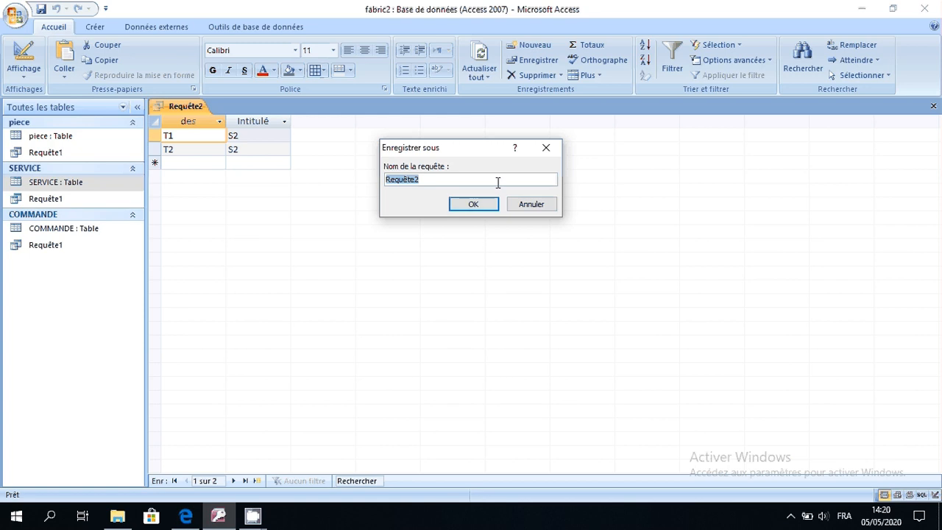
left_click(474, 204)
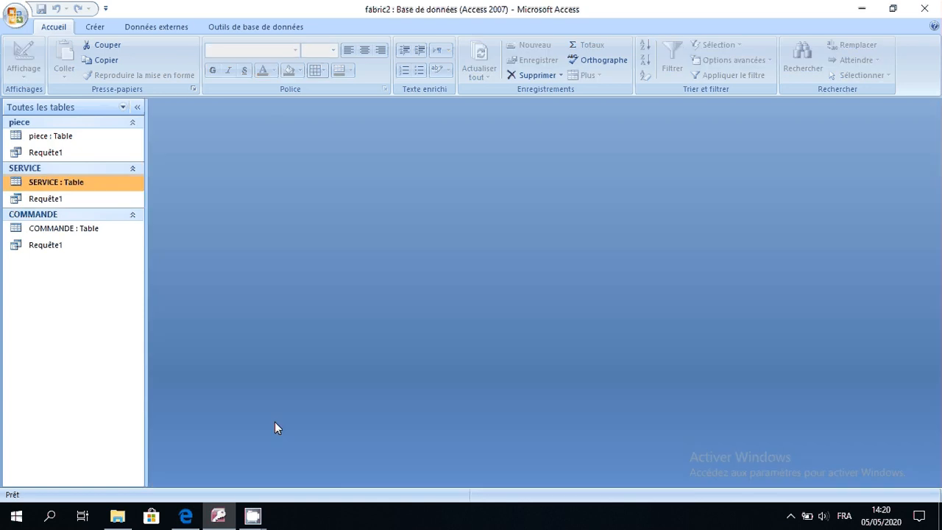
Step: Check the third query question in the exercise PDF, and create a new query in Design view with the COMMANDE and SERVICE tables
left_click(187, 517)
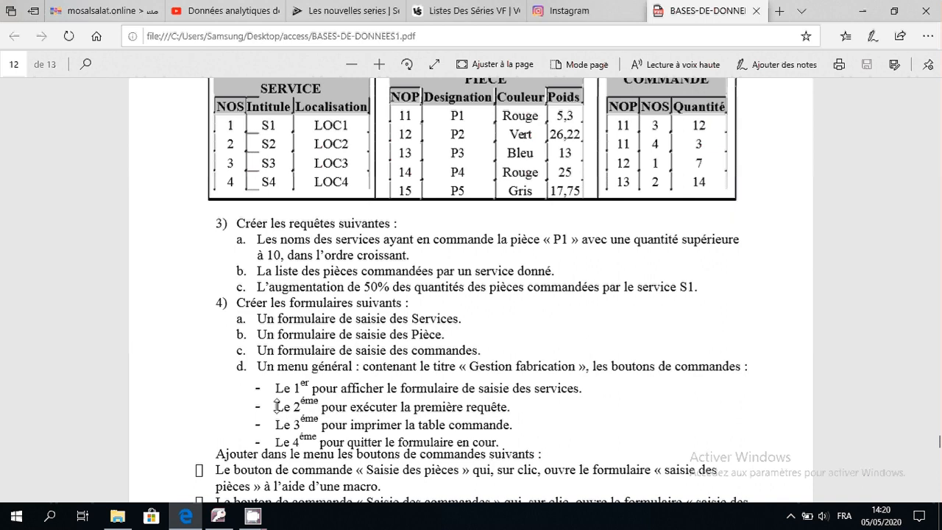
left_click(218, 517)
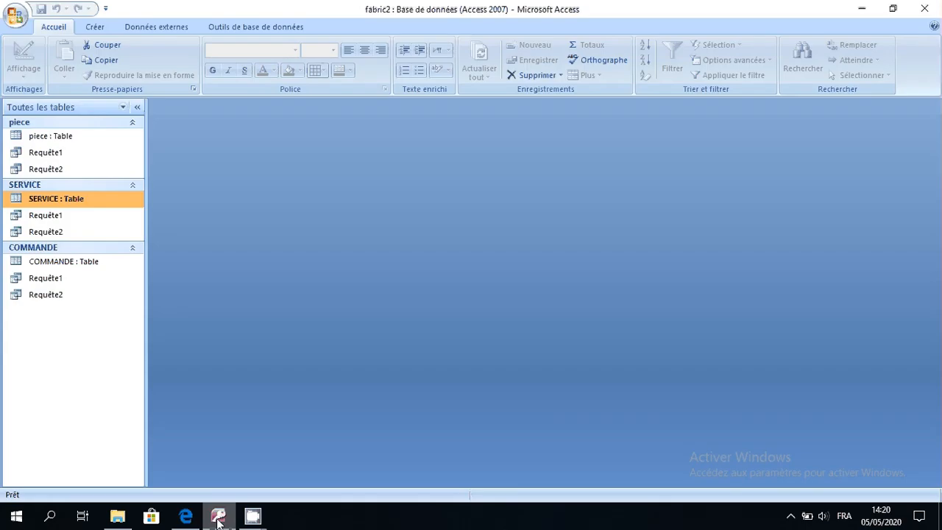
left_click(94, 27)
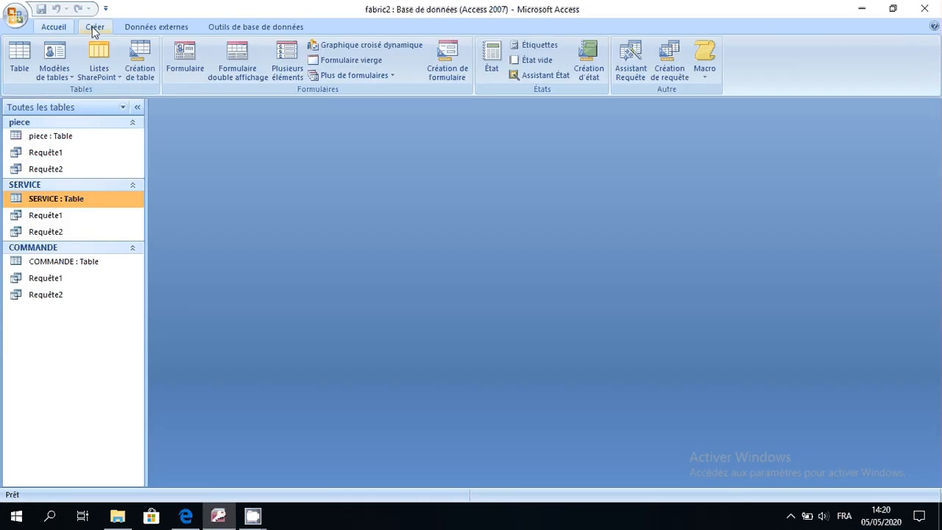
left_click(669, 68)
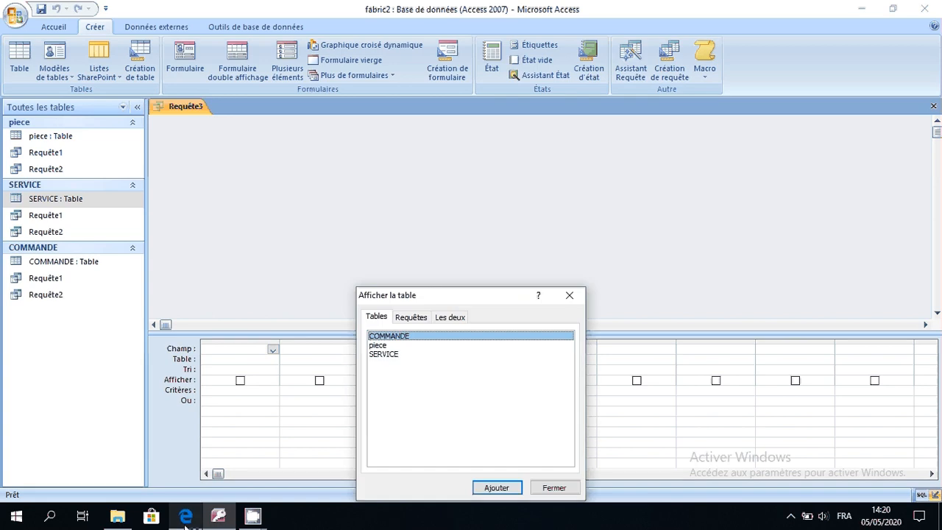
key("alt+Tab")
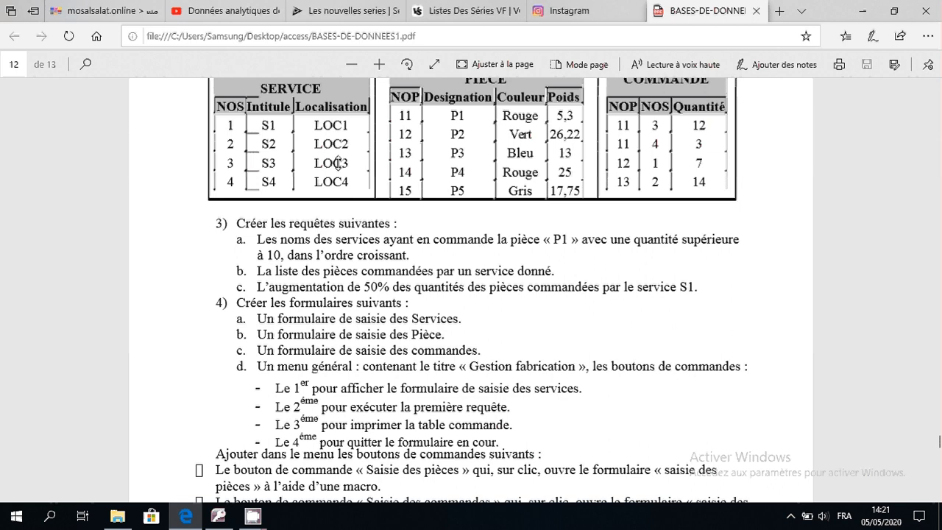
left_click(218, 517)
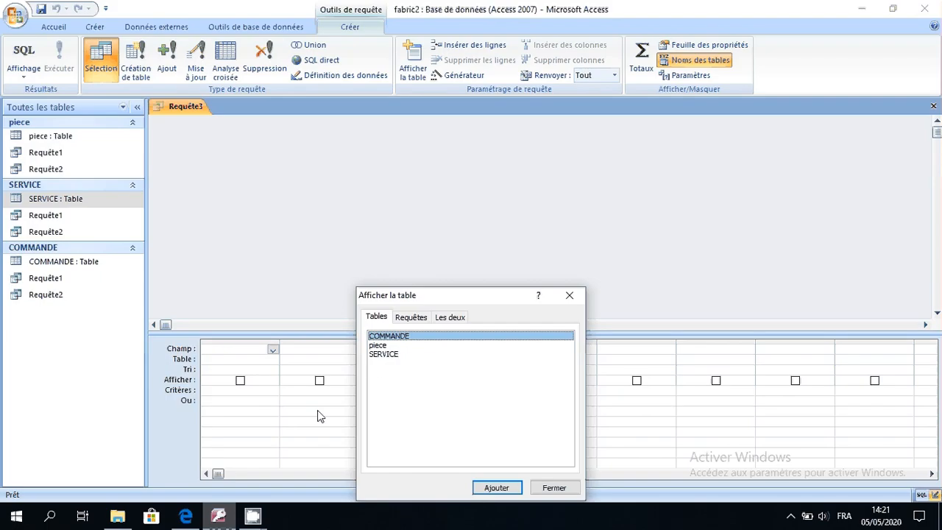
left_click(380, 354, "ctrl")
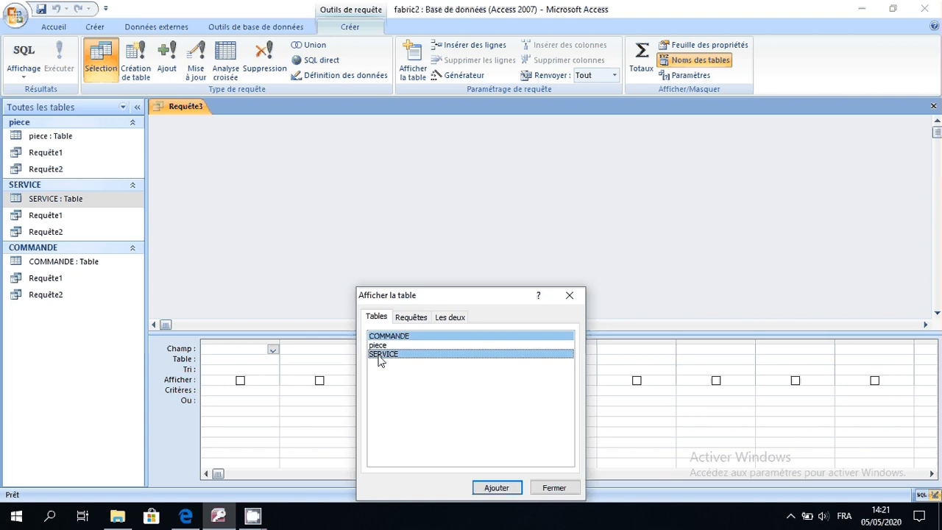
left_click(496, 488)
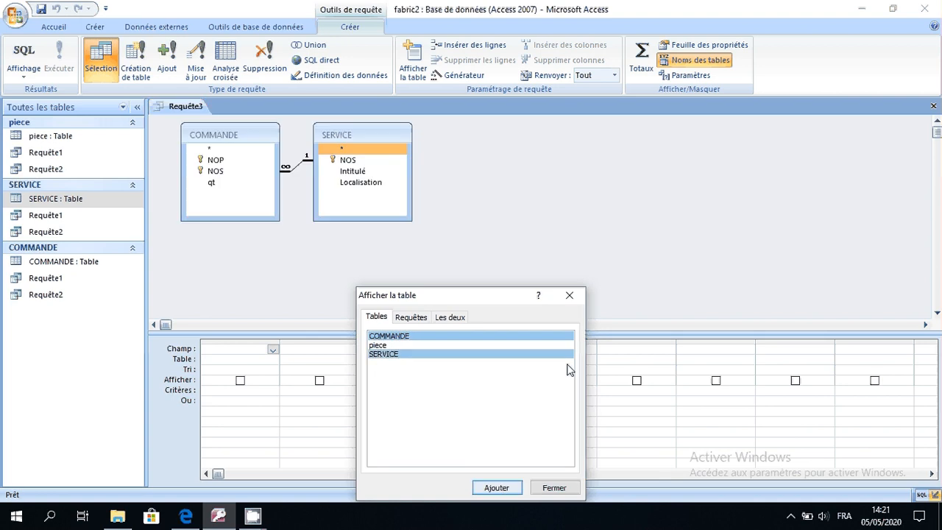
left_click(569, 295)
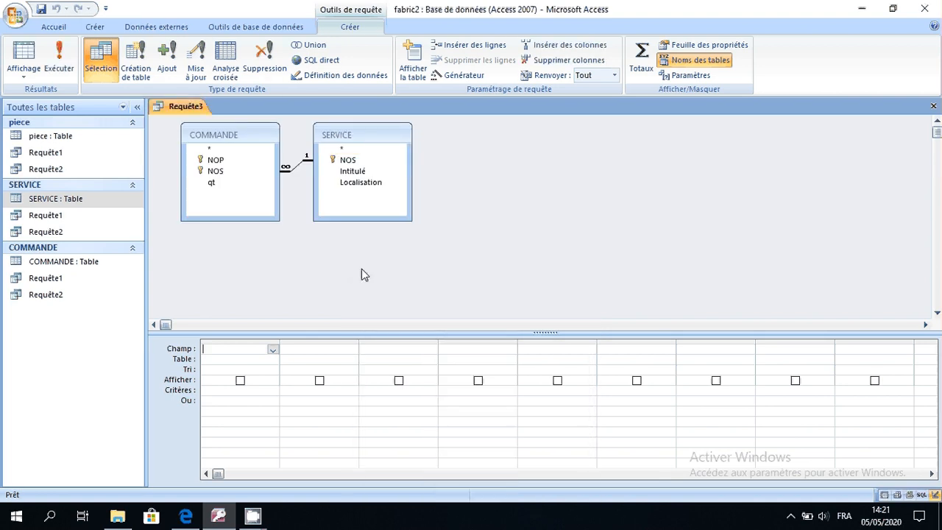
Step: Convert the new query to an update query and add the qt field from COMMANDE once
left_click(191, 70)
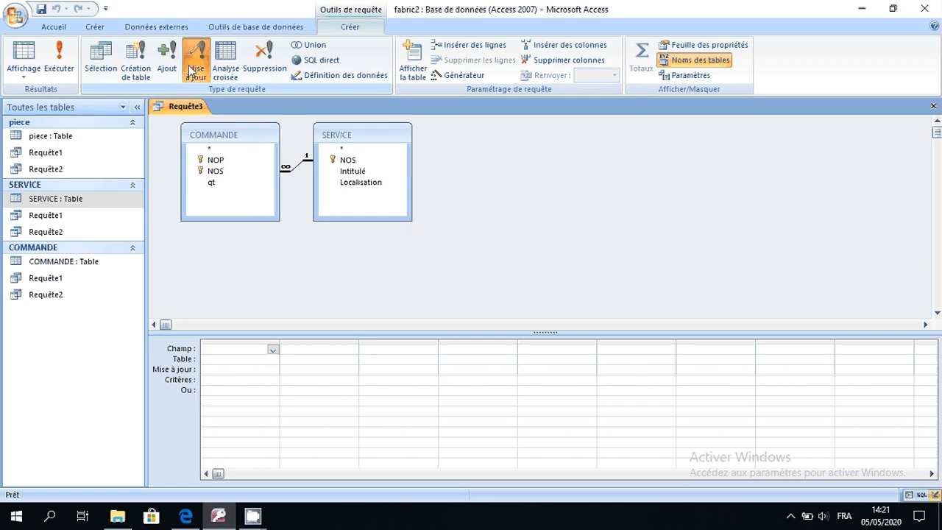
double_click(210, 183)
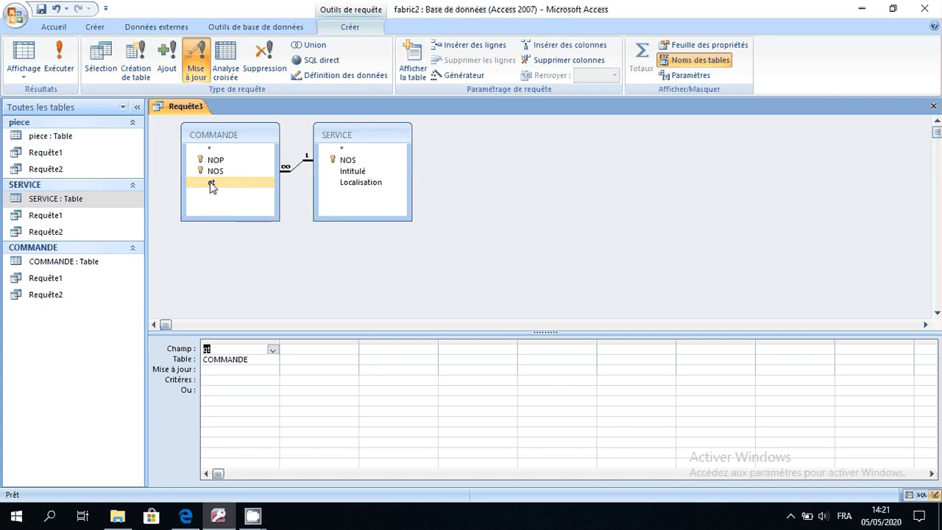
left_click(216, 372)
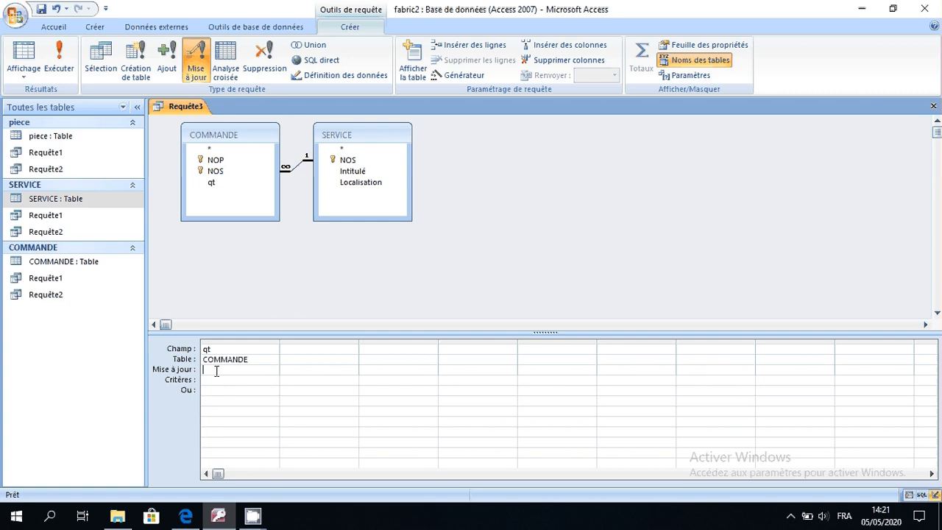
left_click(216, 185)
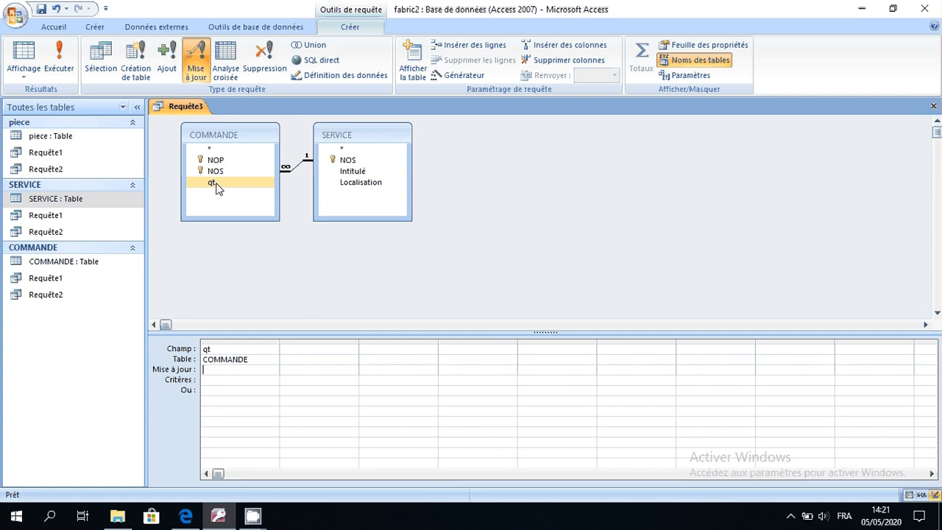
double_click(216, 184)
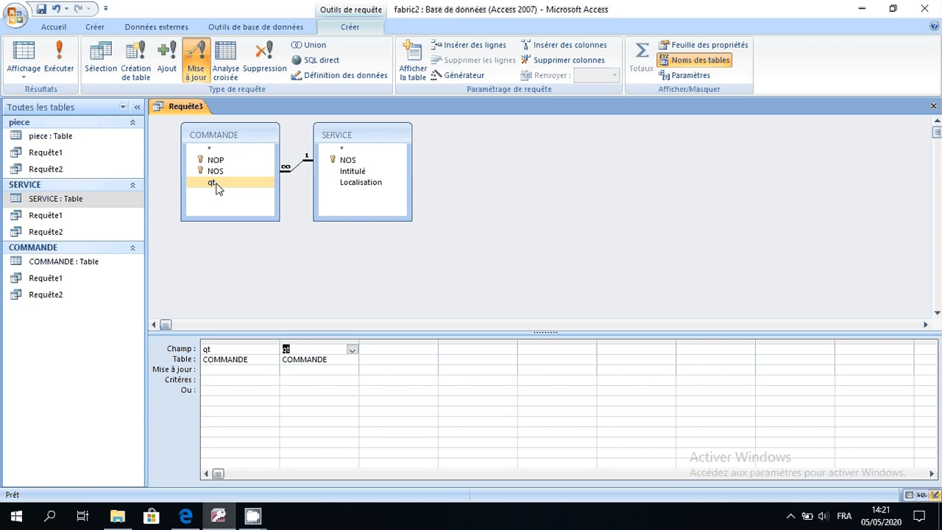
left_click(313, 340)
key("Delete")
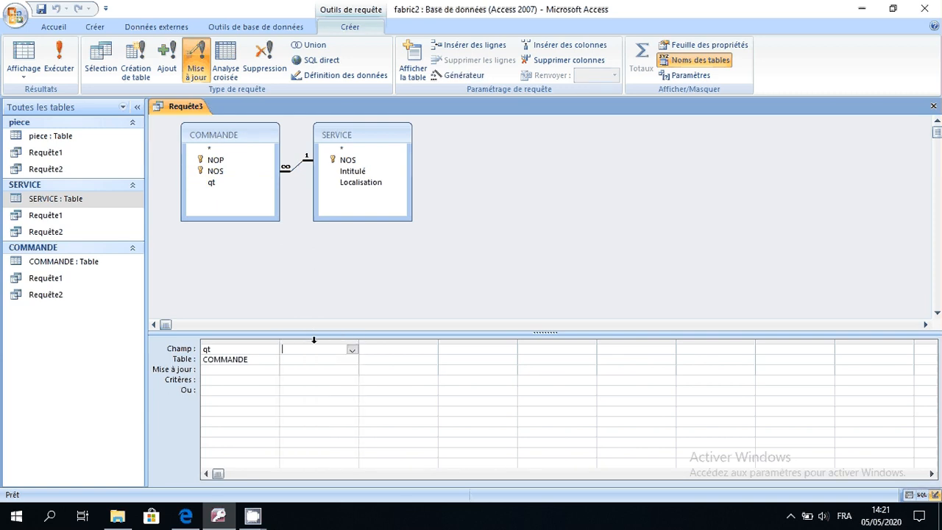
Step: Build the update expression for qt in the Expression Builder as [COMMANDE]![qt]+[COMMANDE]![qt]*0,5
left_click(210, 371)
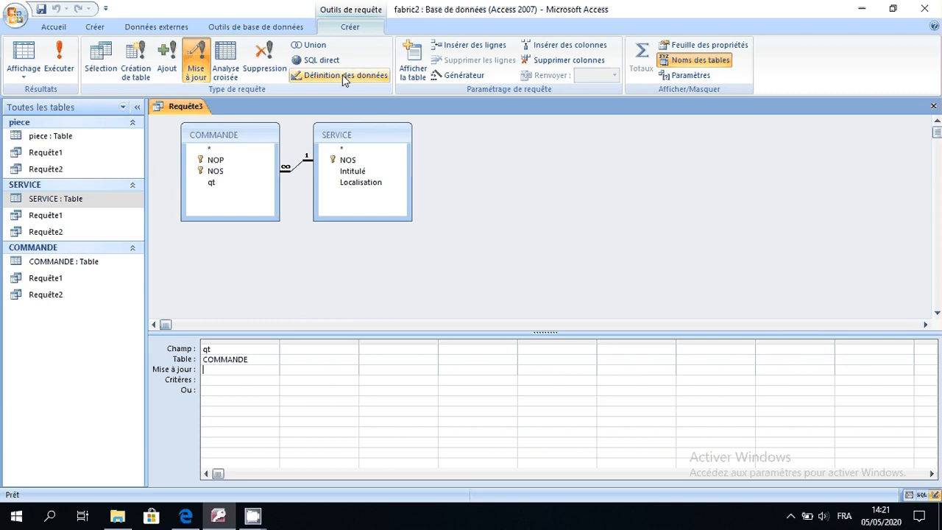
left_click(434, 77)
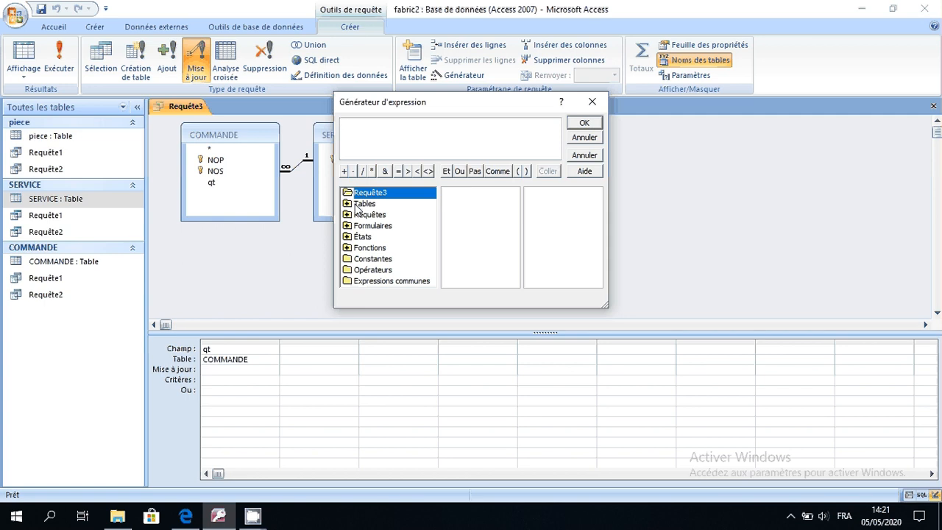
double_click(364, 204)
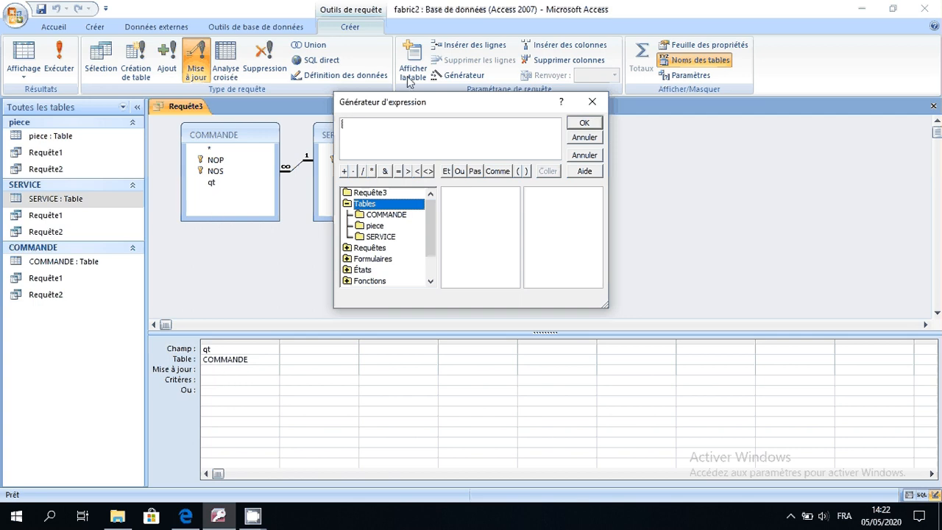
left_click(380, 214)
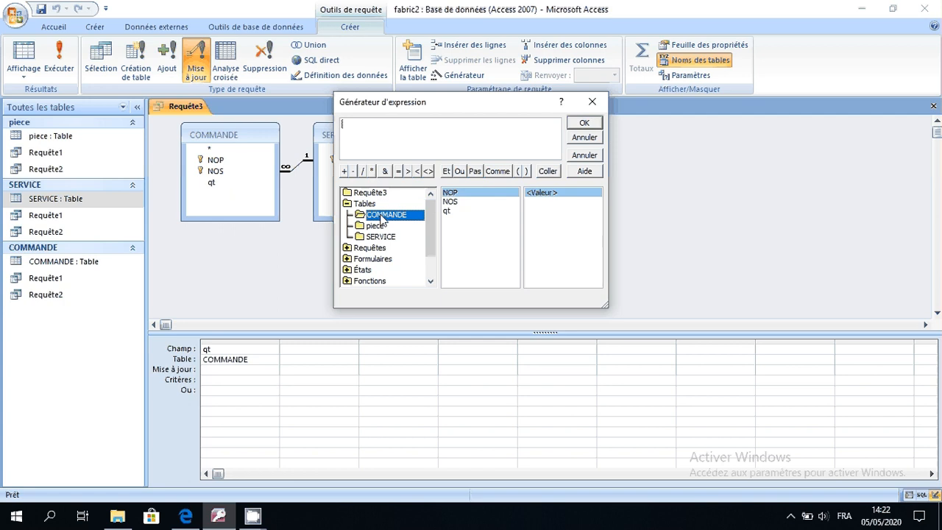
double_click(447, 211)
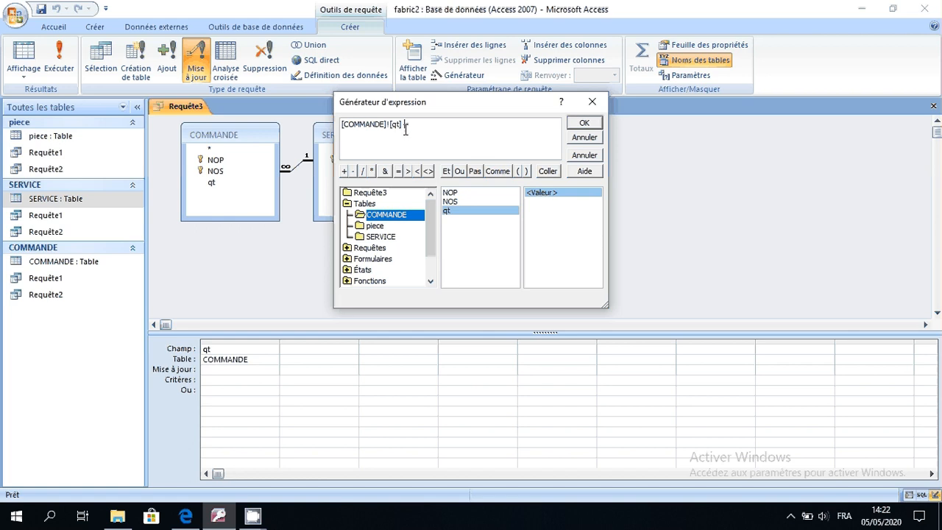
type("*")
double_click(456, 215)
type("*0,5")
left_click(581, 124)
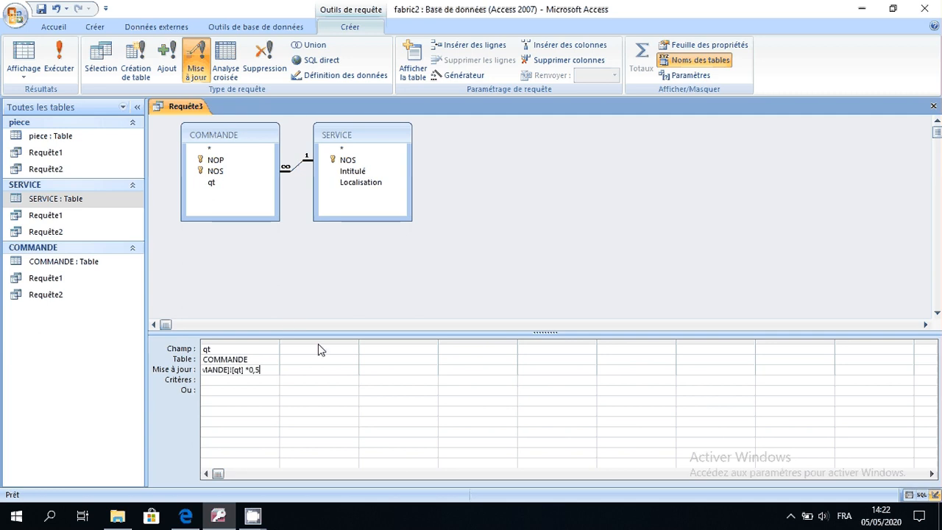
Step: Check the 50% increase question in the exercise PDF, and add the SERVICE Intitulé field with the criterion S1
left_click(184, 516)
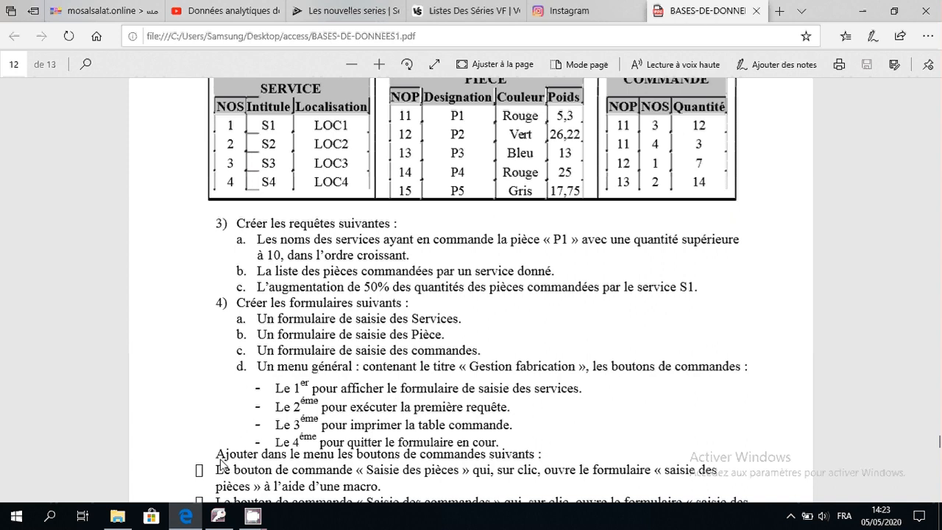
left_click(218, 516)
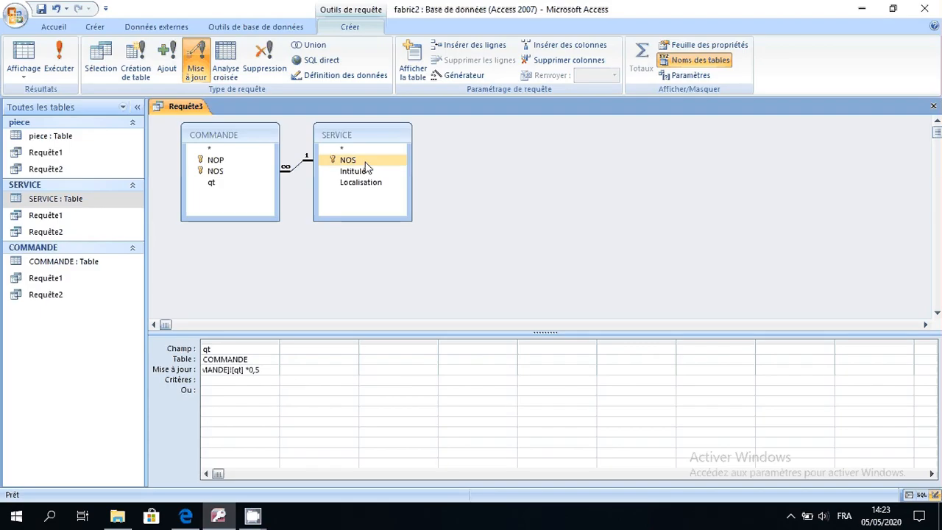
left_click_drag(366, 171, 293, 351)
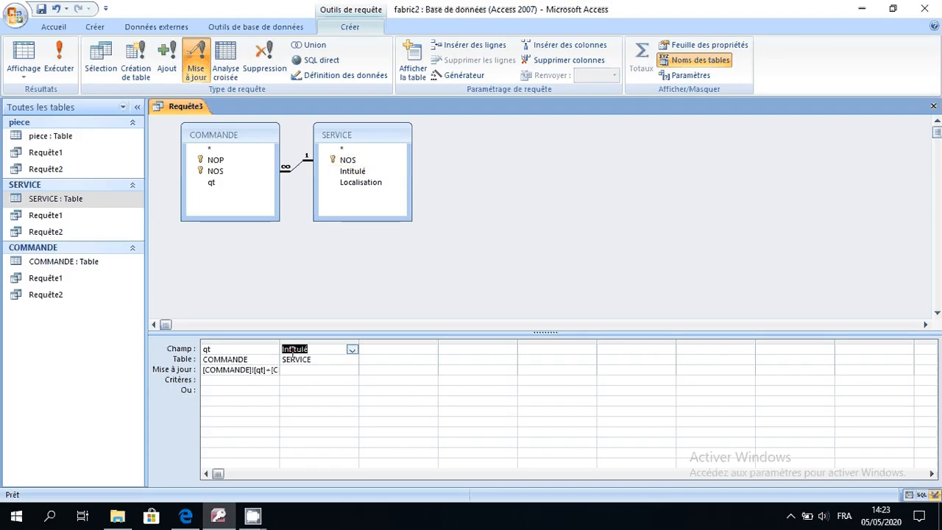
left_click(298, 381)
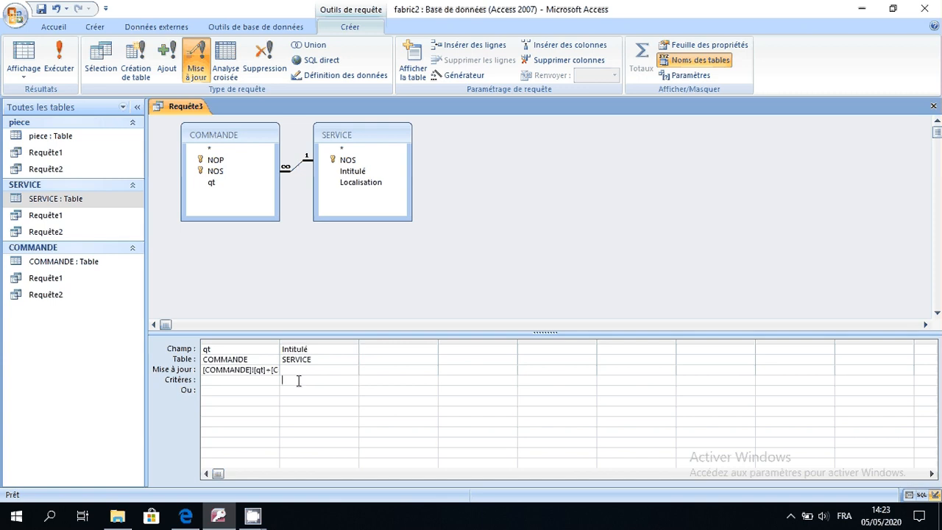
type("S1")
Step: Start the update query but decline the row update, and check the current quantities in the COMMANDE table
left_click(61, 68)
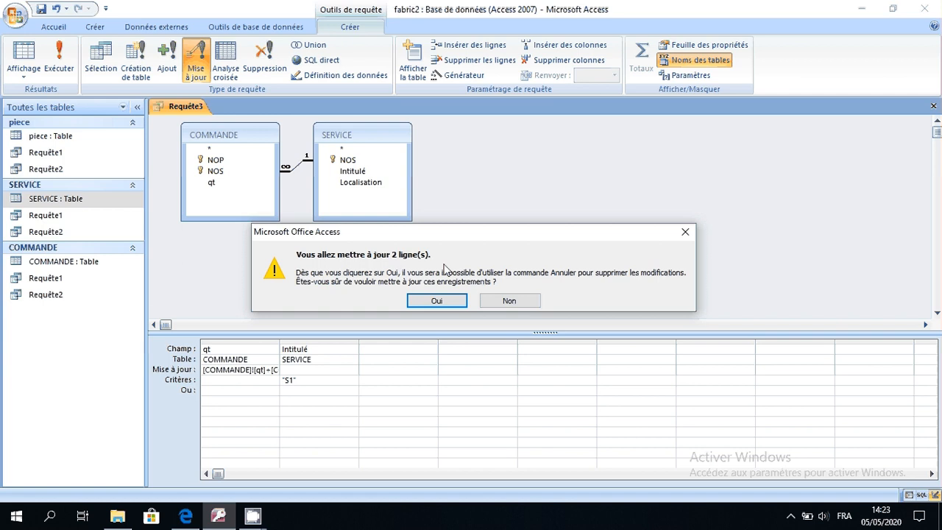
left_click(507, 302)
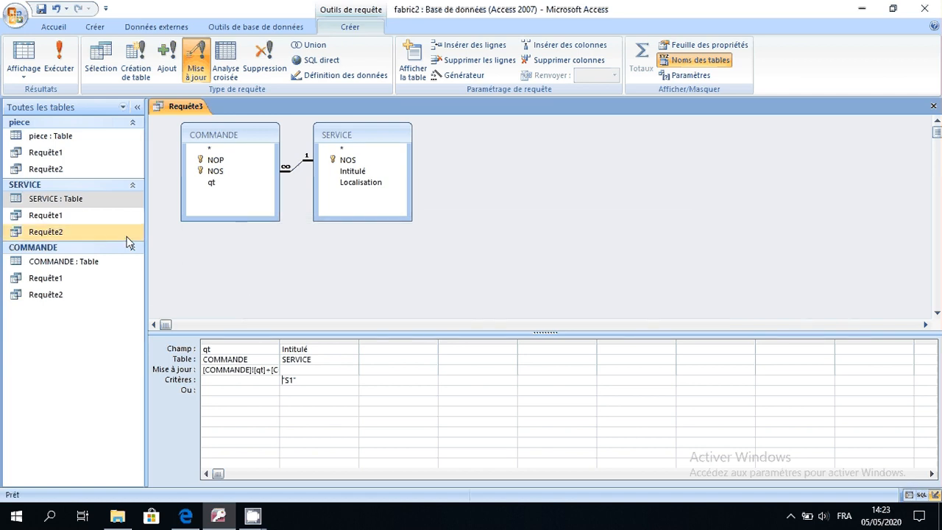
double_click(64, 261)
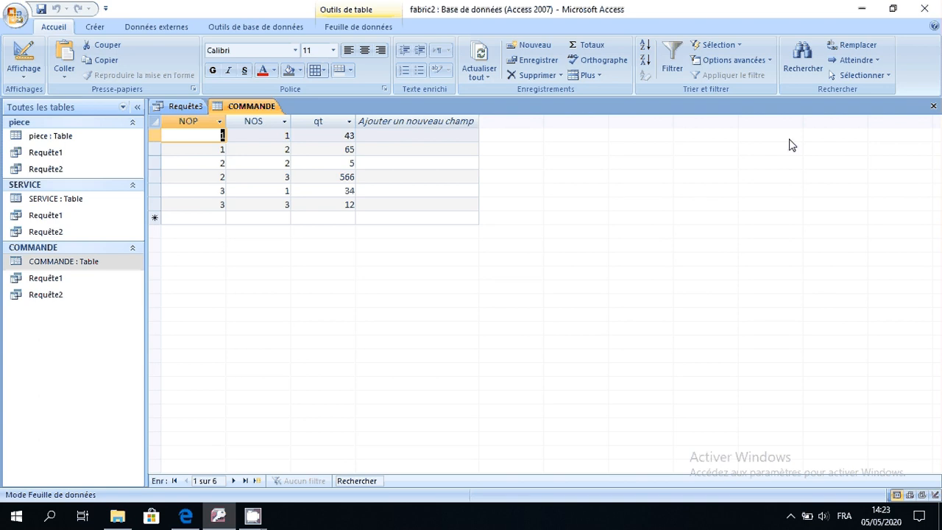
left_click(933, 106)
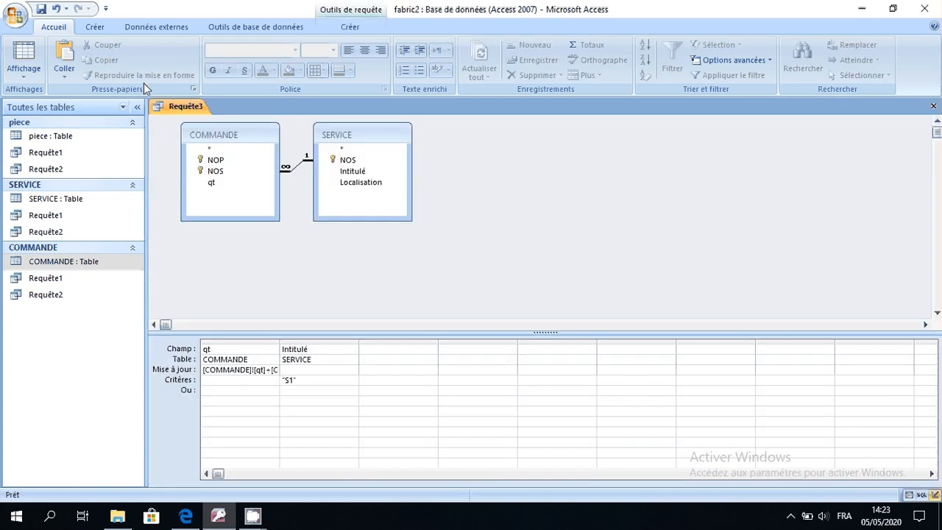
Step: Run the update query for service S1 and accept the row update
left_click(349, 28)
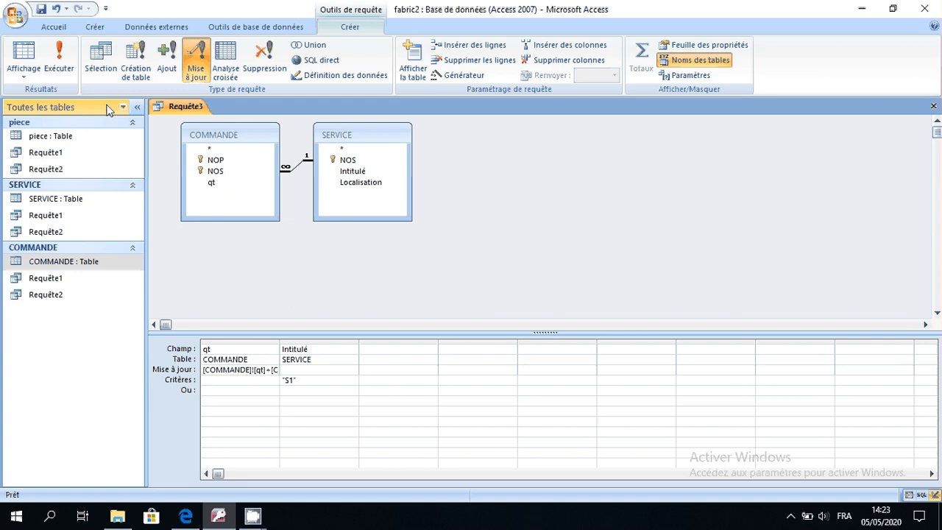
left_click(62, 74)
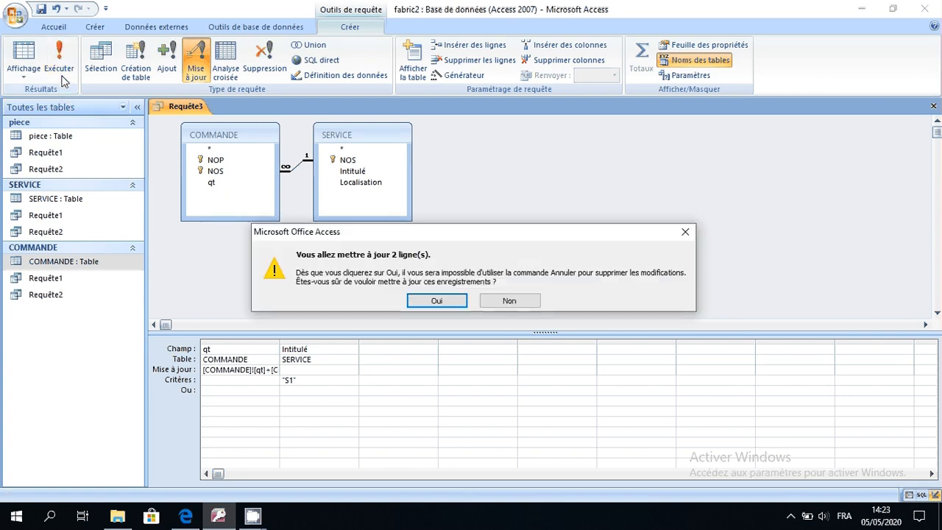
left_click(440, 304)
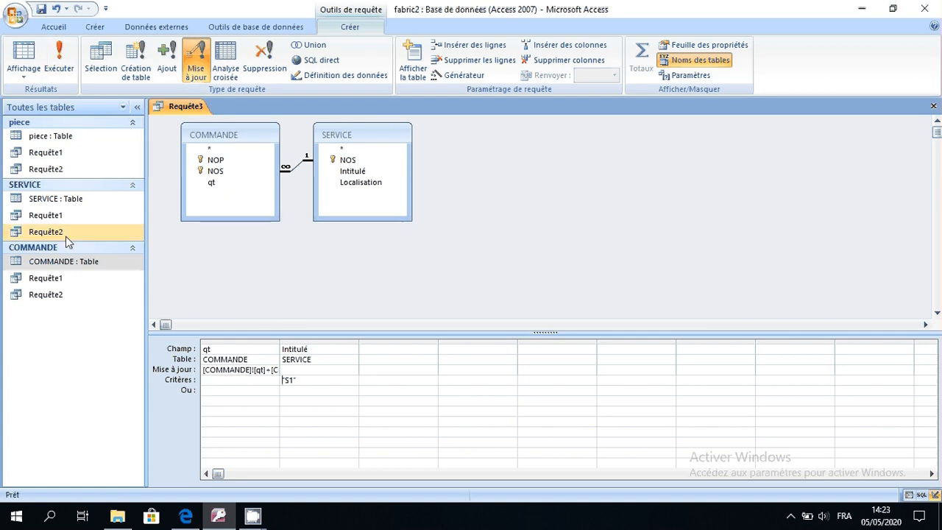
Step: Examine the quantities in the COMMANDE table and its fields in Design view, and close the table
double_click(66, 262)
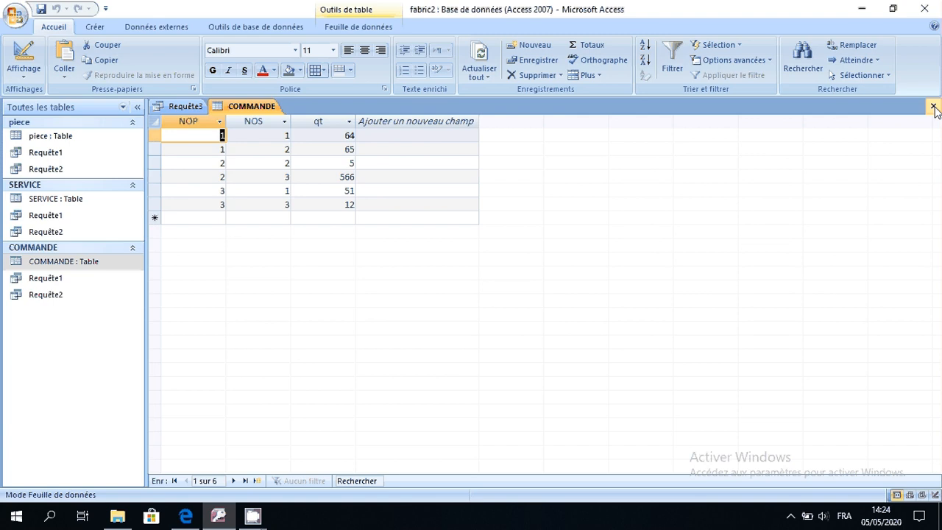
left_click(934, 107)
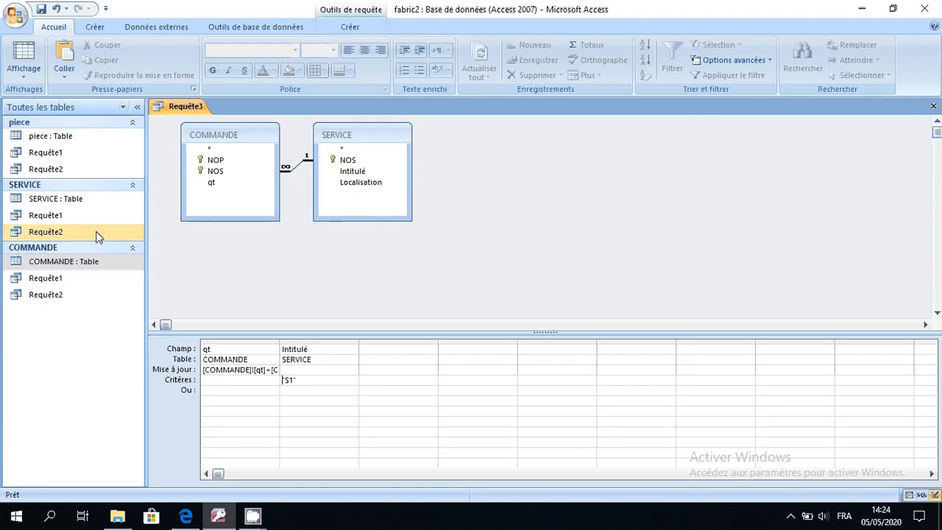
right_click(79, 265)
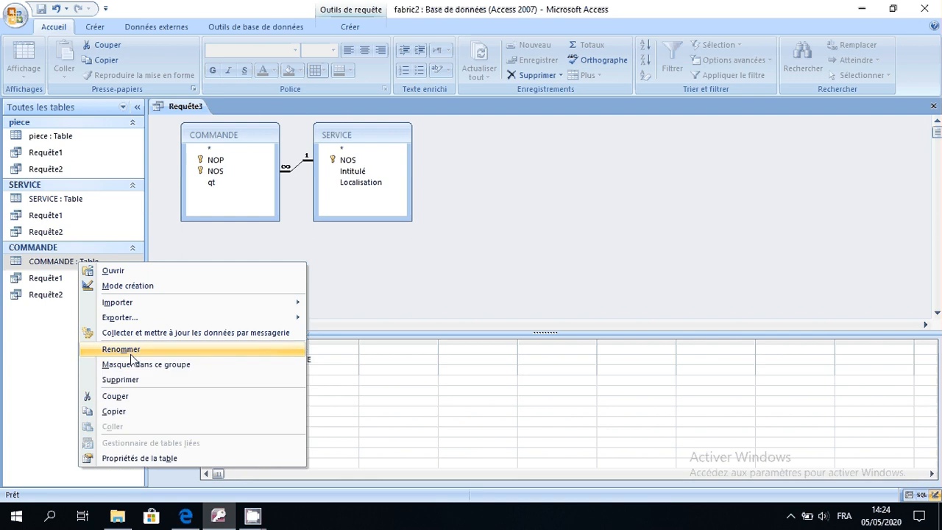
left_click(60, 267)
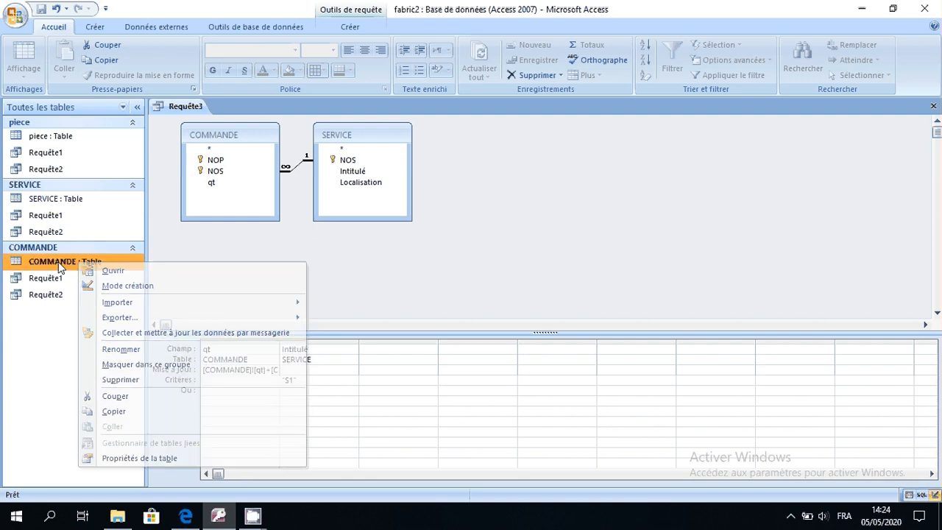
double_click(61, 267)
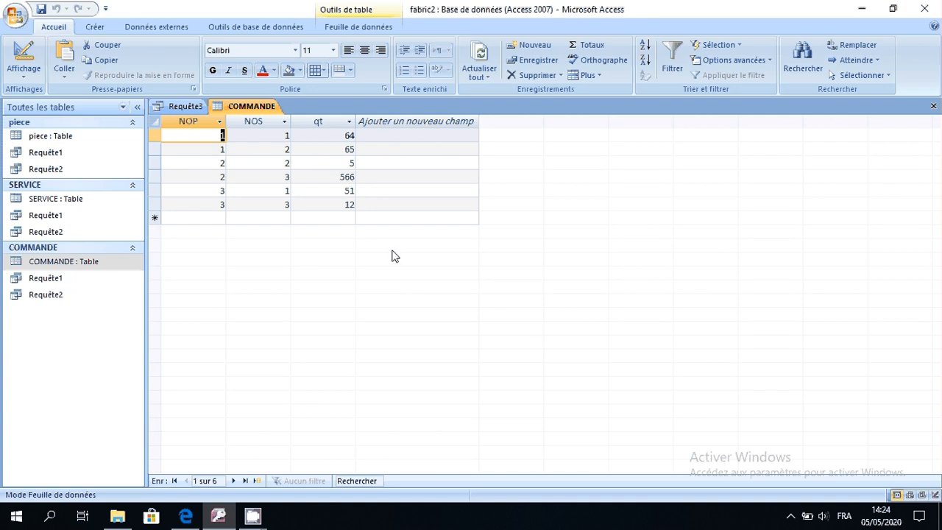
left_click(933, 106)
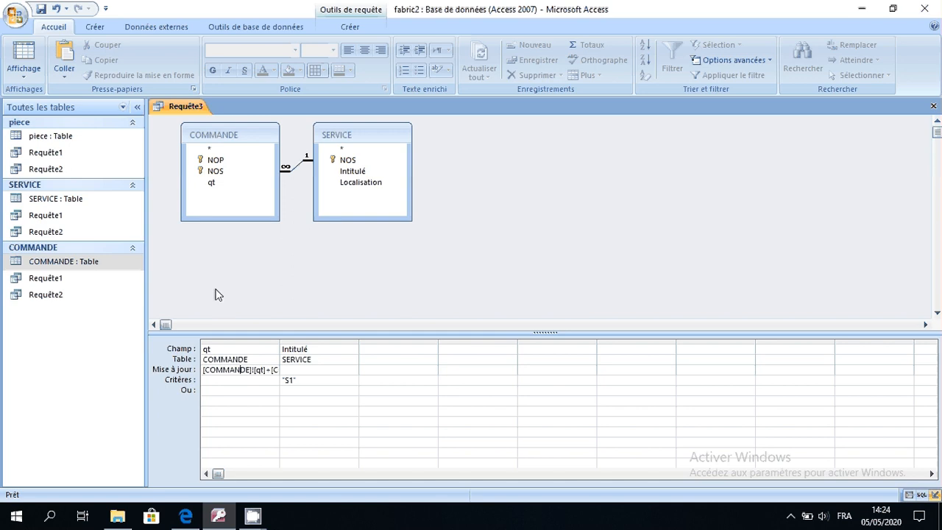
double_click(101, 263)
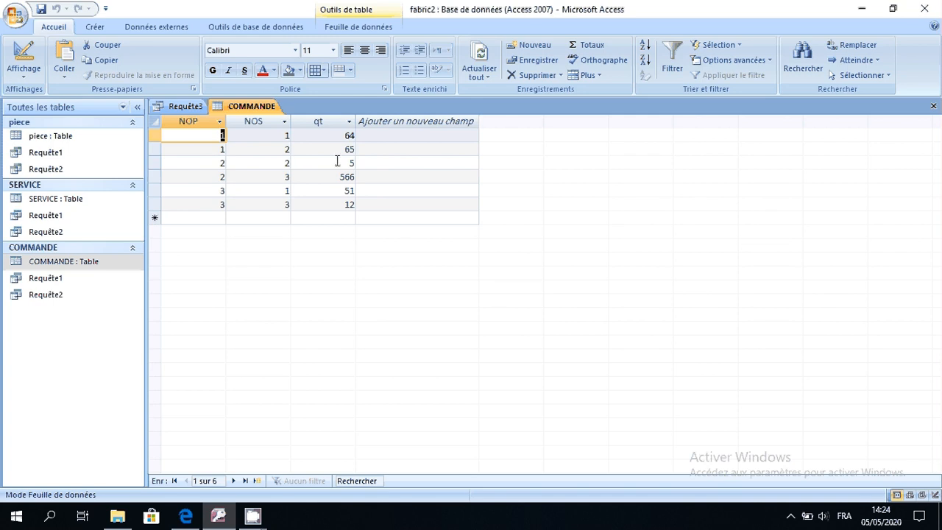
left_click(24, 53)
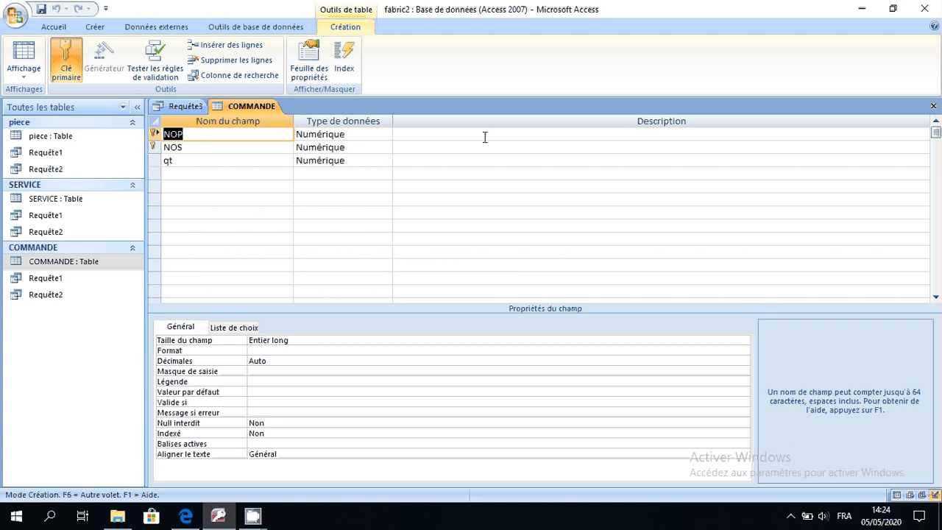
left_click(933, 106)
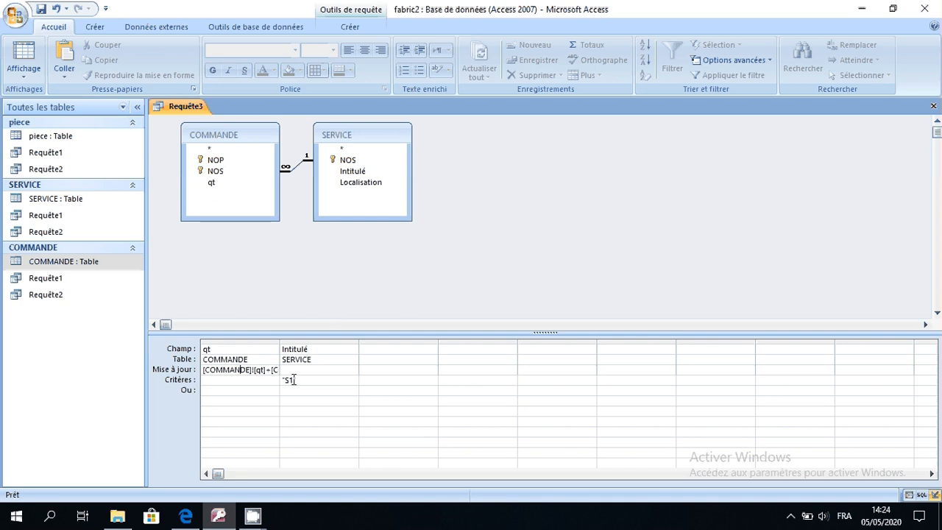
Step: Change the Intitulé criterion to S2 and run the update query, accepting the row update
key("BackSpace")
type("2")
left_click(346, 26)
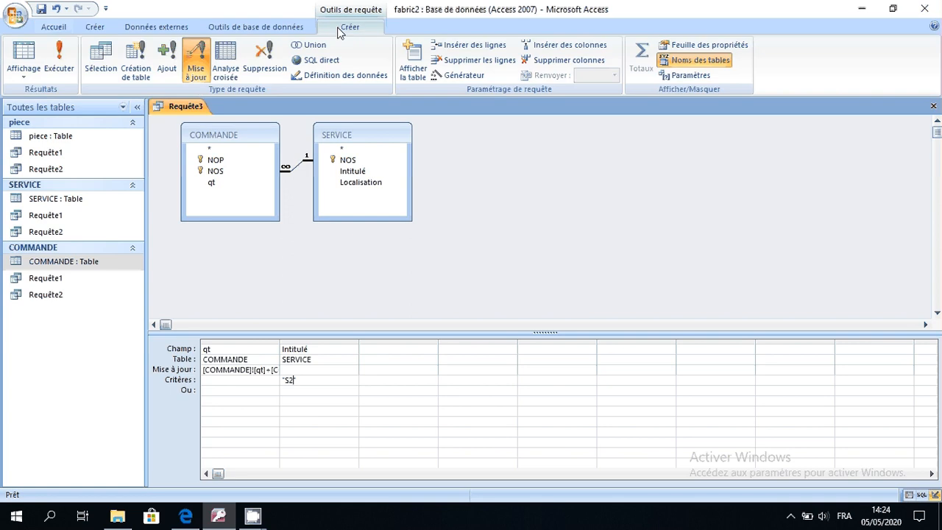
left_click(61, 66)
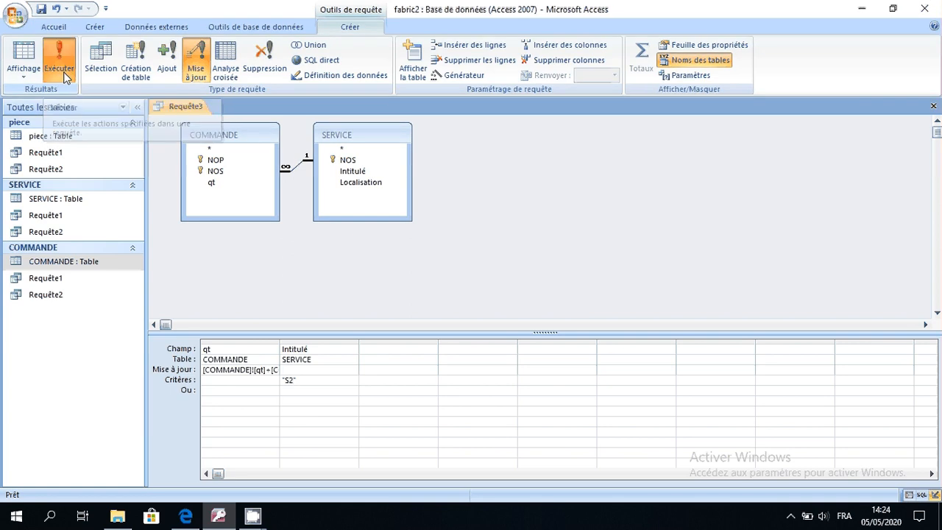
left_click(423, 301)
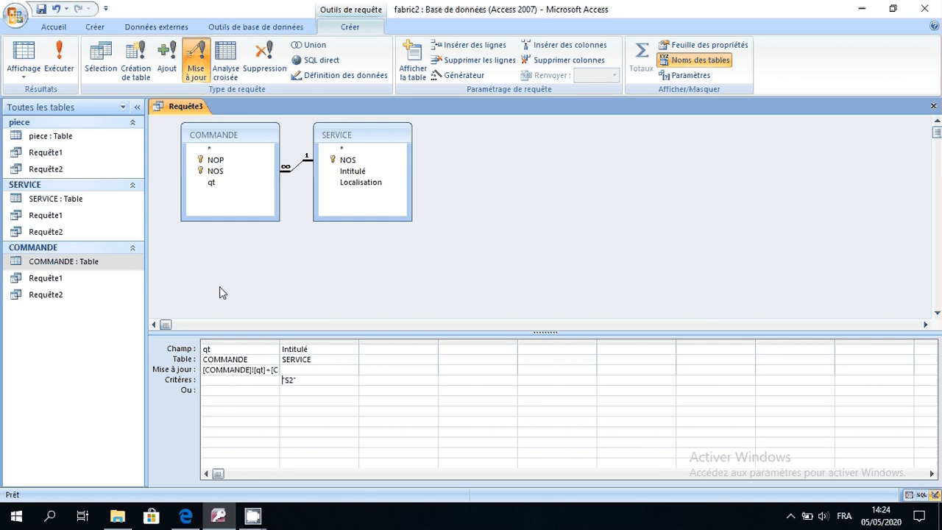
Step: Check the quantities in the COMMANDE table, and return to the query questions in the exercise PDF
double_click(77, 263)
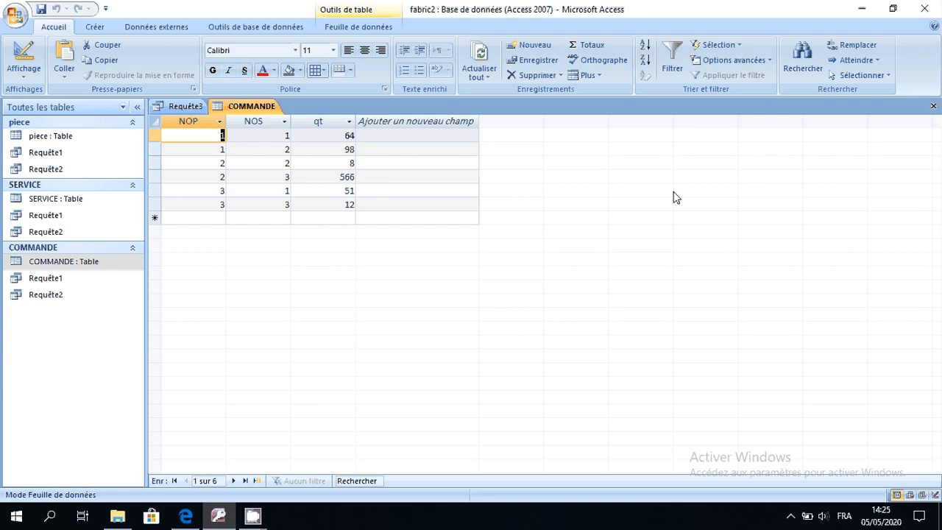
left_click(933, 106)
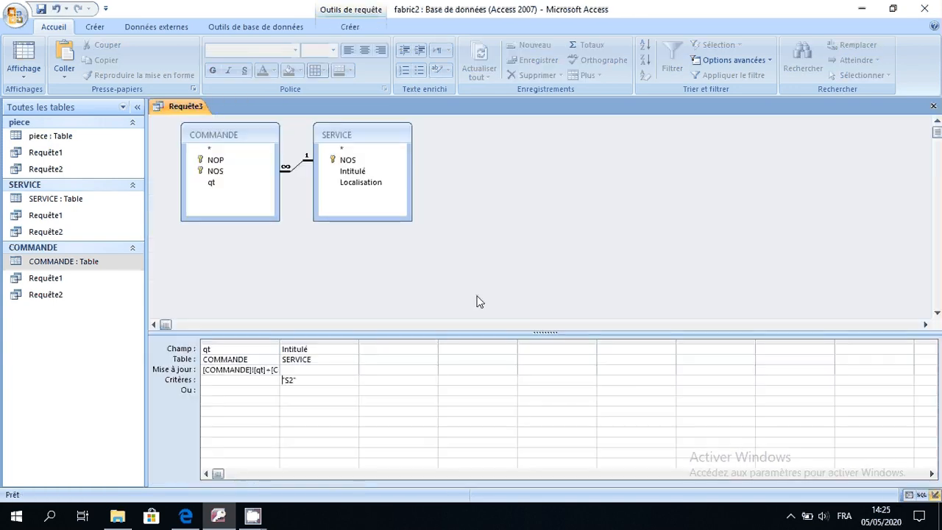
left_click(185, 518)
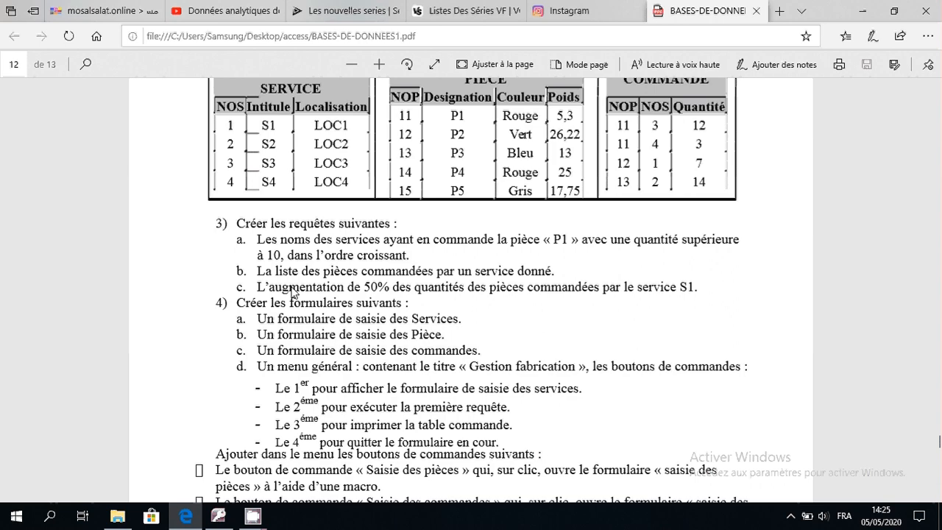